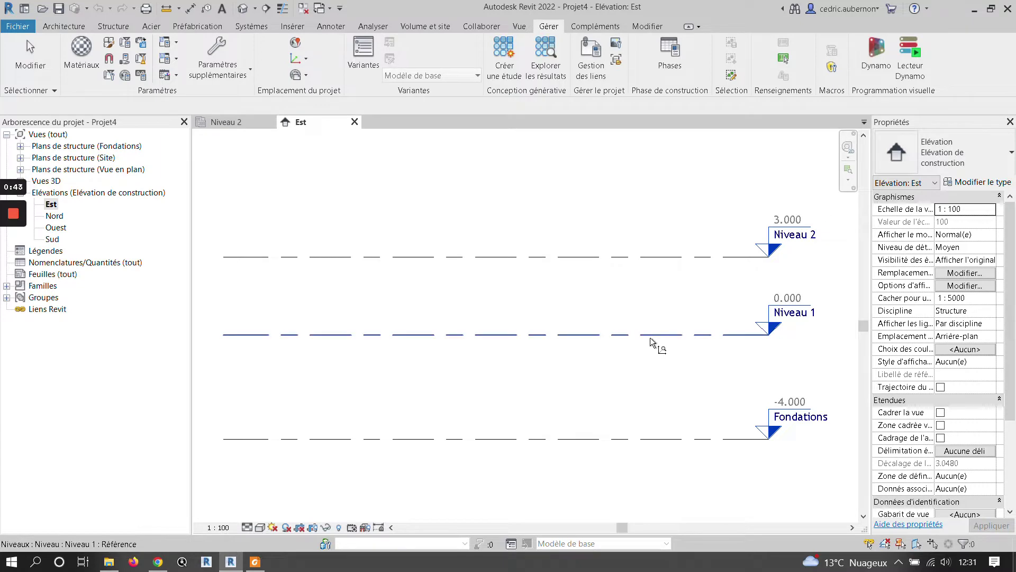
Step: Specify shared coordinates at the Niveau 1 level line with an elevation of 28.36 m
{"action": "left_click", "coordinate": [650, 336]}
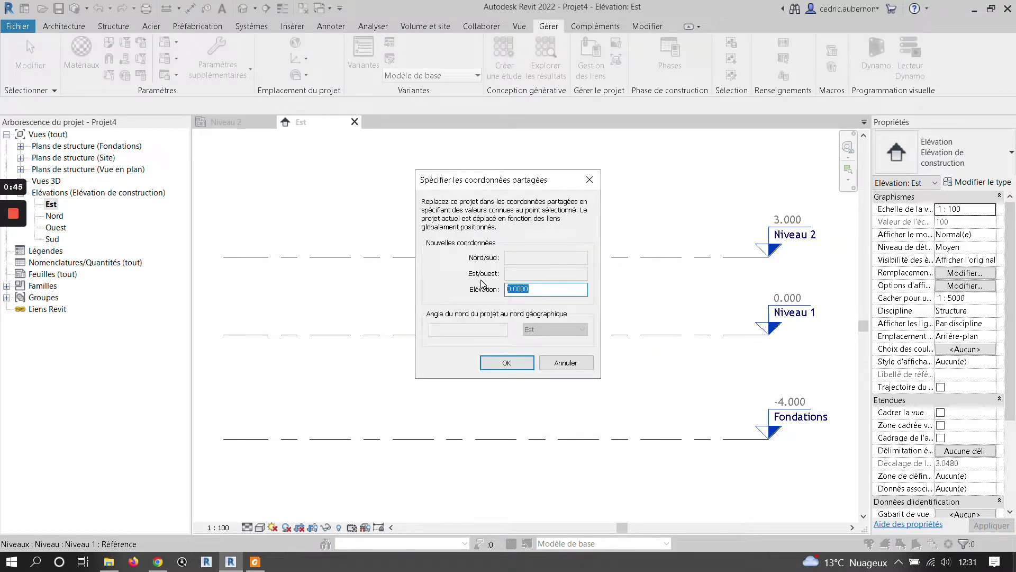
{"action": "type", "text": "28.36m"}
{"action": "key", "text": "Return"}
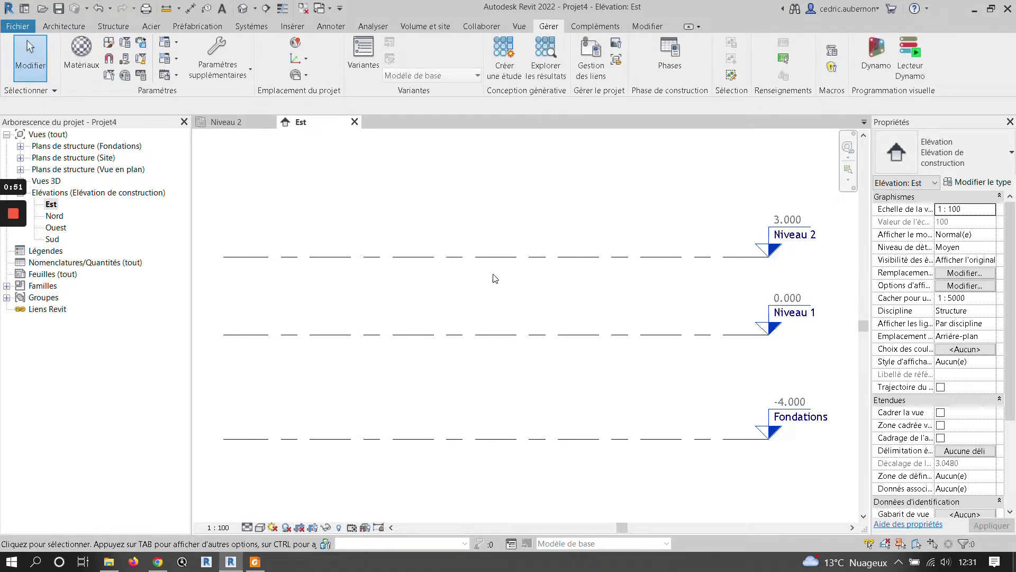
Step: Set the Fondations level's elevation with the formula =28.36-23.70
{"action": "left_click", "coordinate": [668, 438]}
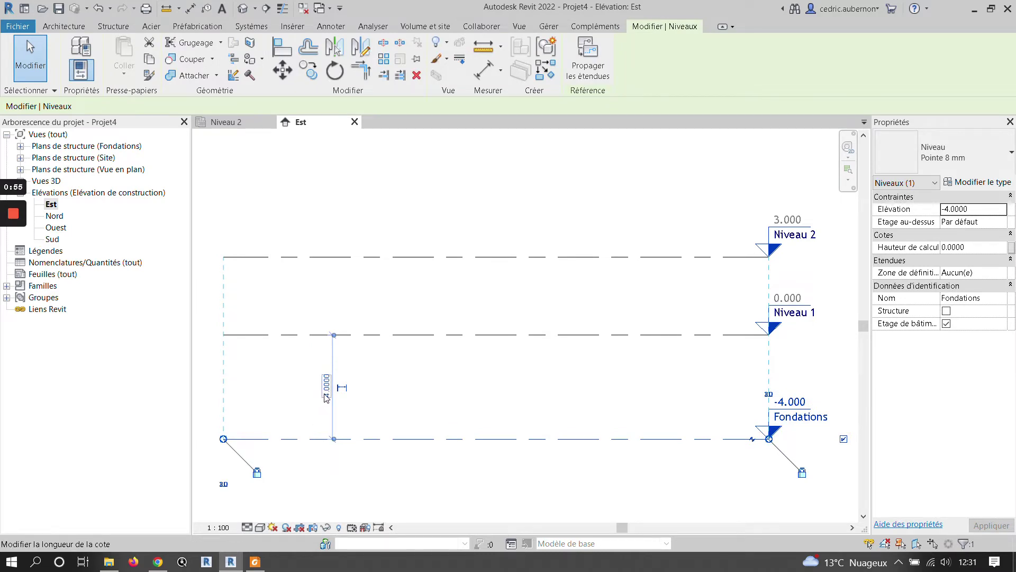
{"action": "left_click", "coordinate": [326, 394]}
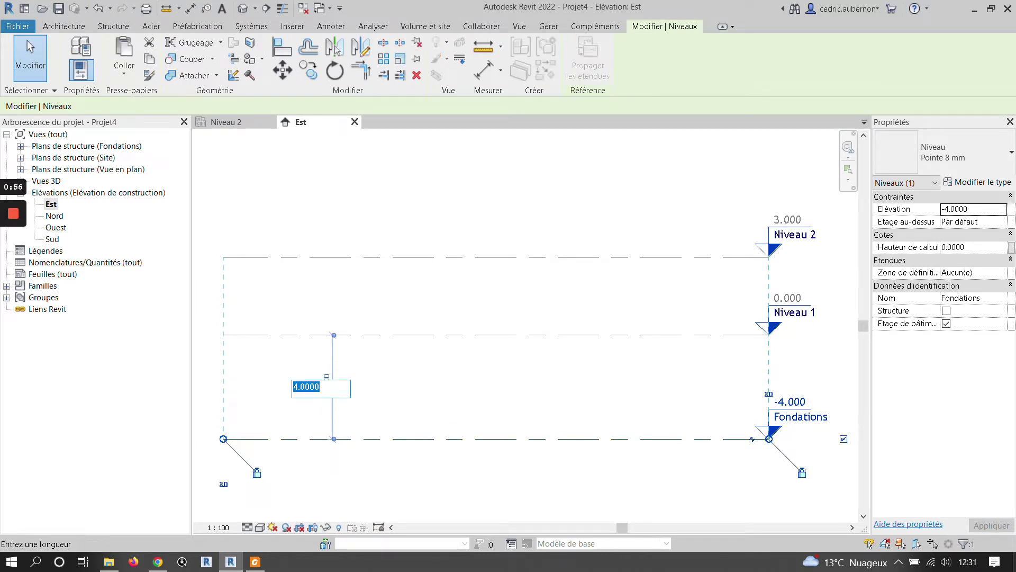
{"action": "key", "text": "Escape"}
{"action": "left_click", "coordinate": [789, 402]}
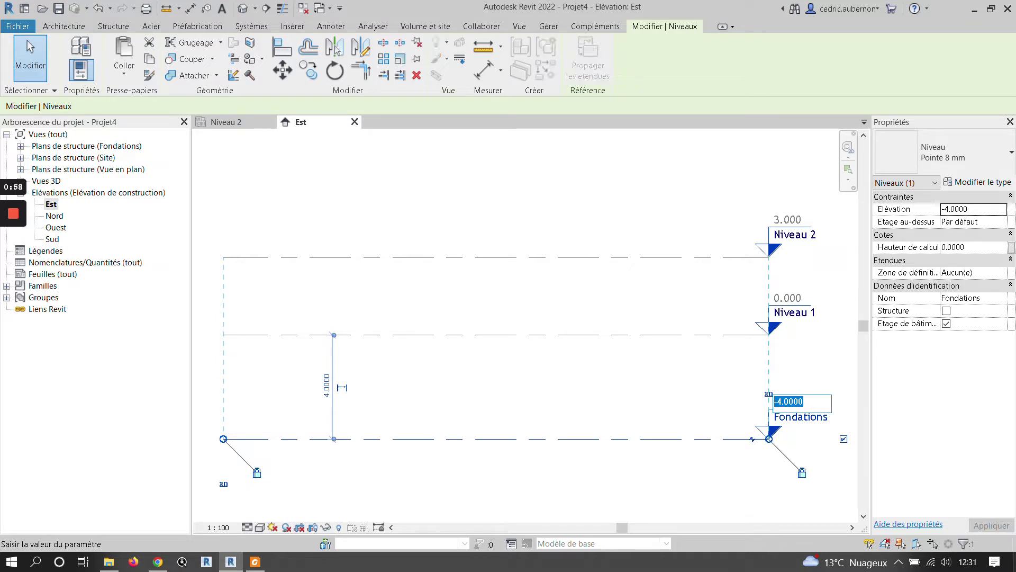
{"action": "type", "text": "=28.36-23.70"}
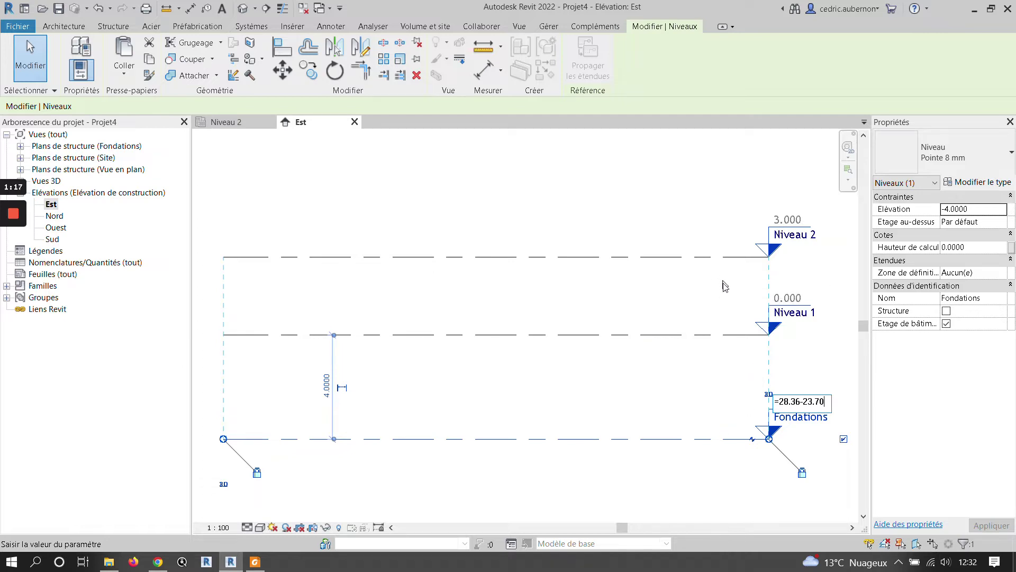
{"action": "key", "text": "Return"}
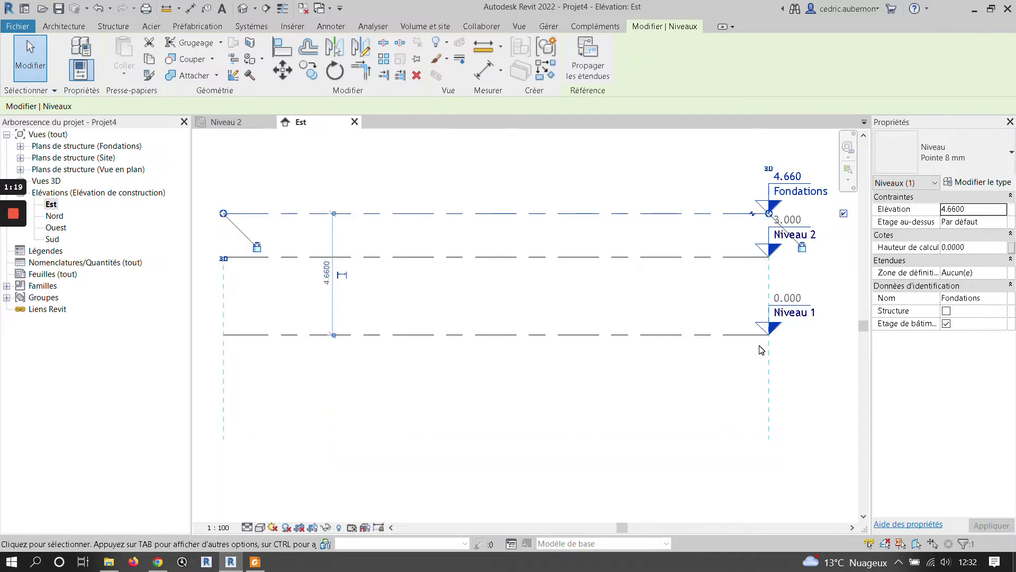
Step: Make the Fondations level's elevation negative, at -4.6600, so it lies below Niveau 1
{"action": "left_click", "coordinate": [787, 176]}
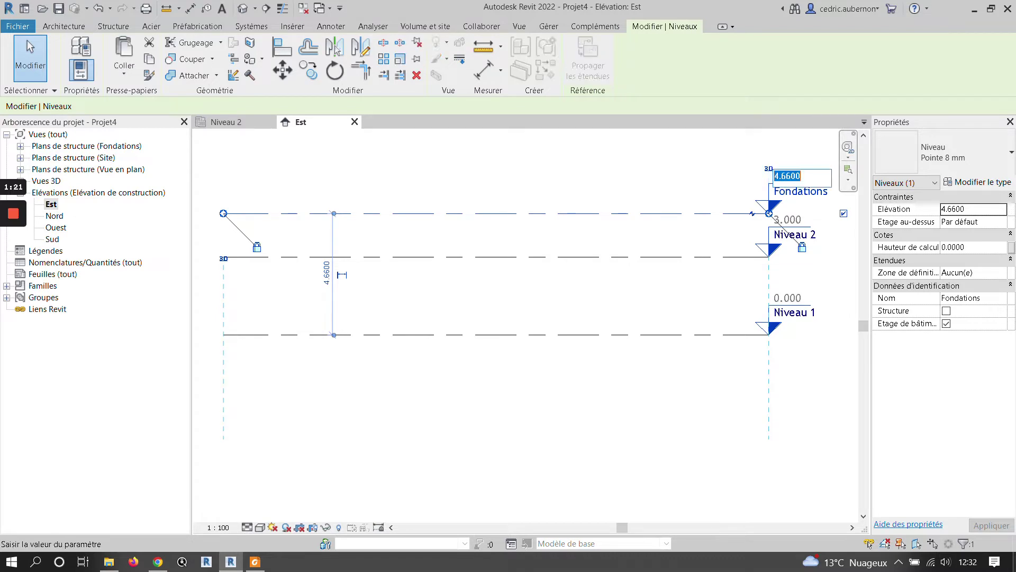
{"action": "left_click", "coordinate": [774, 176]}
{"action": "type", "text": "-"}
{"action": "key", "text": "Return"}
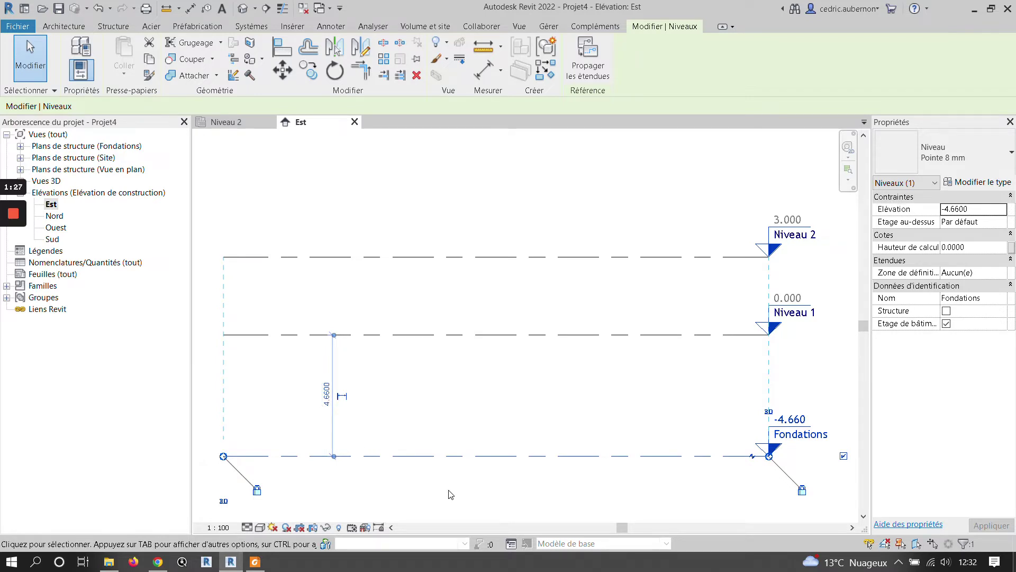
Step: Nudge the Fondations level upward in six increments to an elevation of -4.0600
{"action": "left_click", "coordinate": [327, 394]}
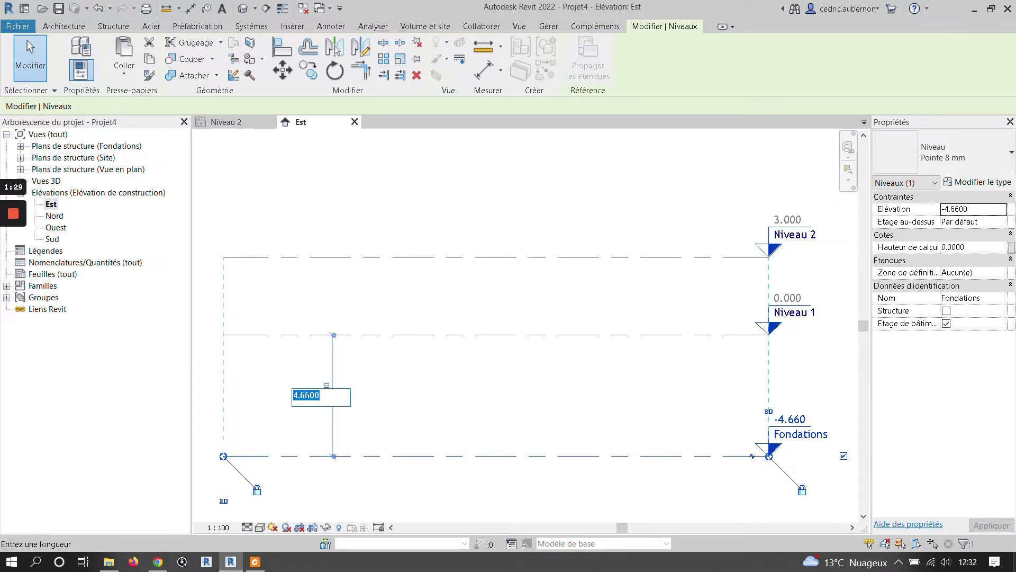
{"action": "left_click", "coordinate": [610, 456]}
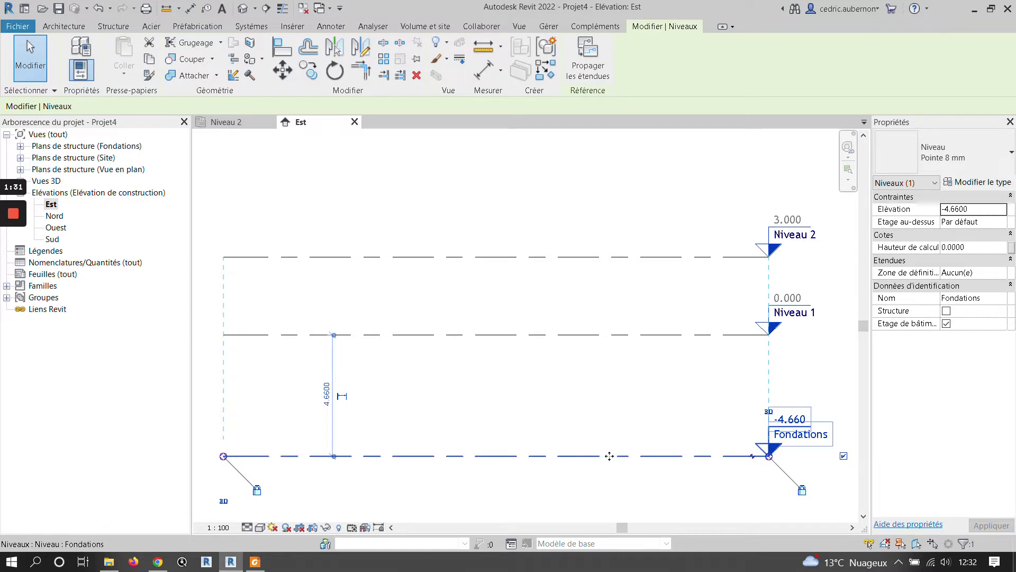
{"action": "key", "text": "Up"}
{"action": "key", "text": "Up"}
{"action": "key", "text": "Up"}
{"action": "key", "text": "Up"}
{"action": "key", "text": "Up"}
{"action": "key", "text": "Up"}
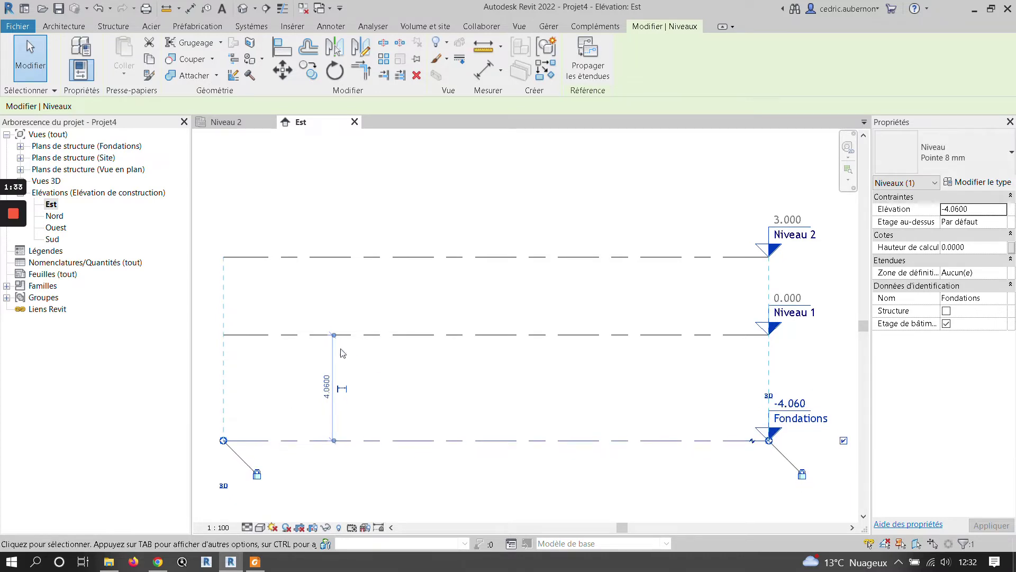
Step: Set the distance between Niveau 1 and the Fondations level with the formula =28.36-23.7, and deselect the level
{"action": "left_click", "coordinate": [326, 380]}
{"action": "type", "text": "="}
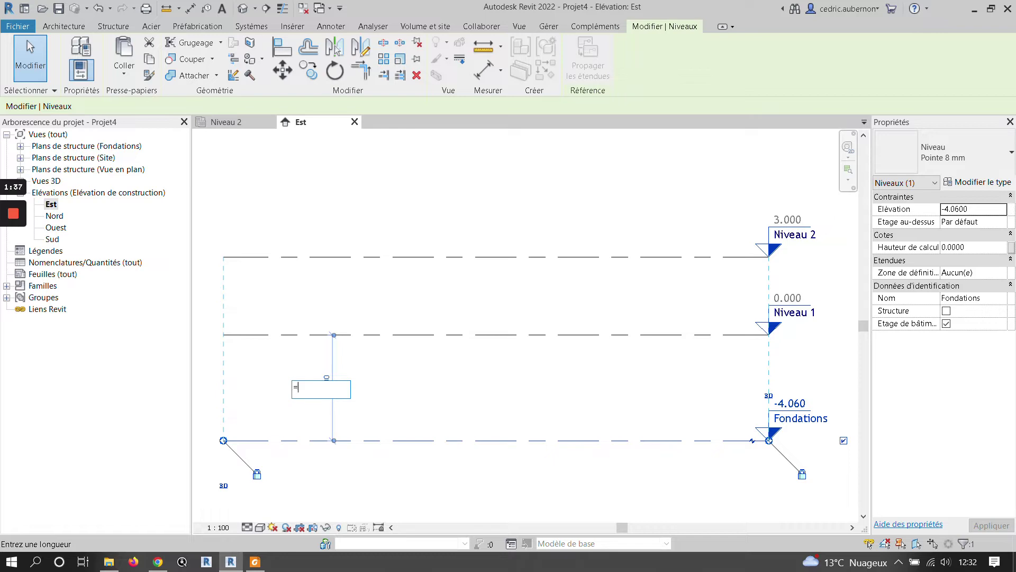
{"action": "type", "text": "28.36-23.7"}
{"action": "key", "text": "Return"}
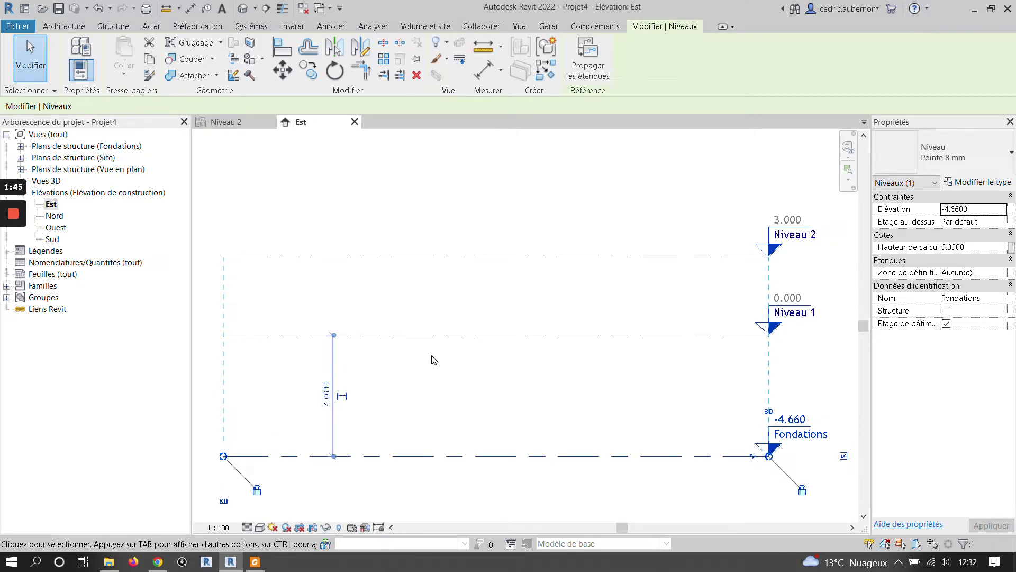
{"action": "left_click", "coordinate": [425, 193]}
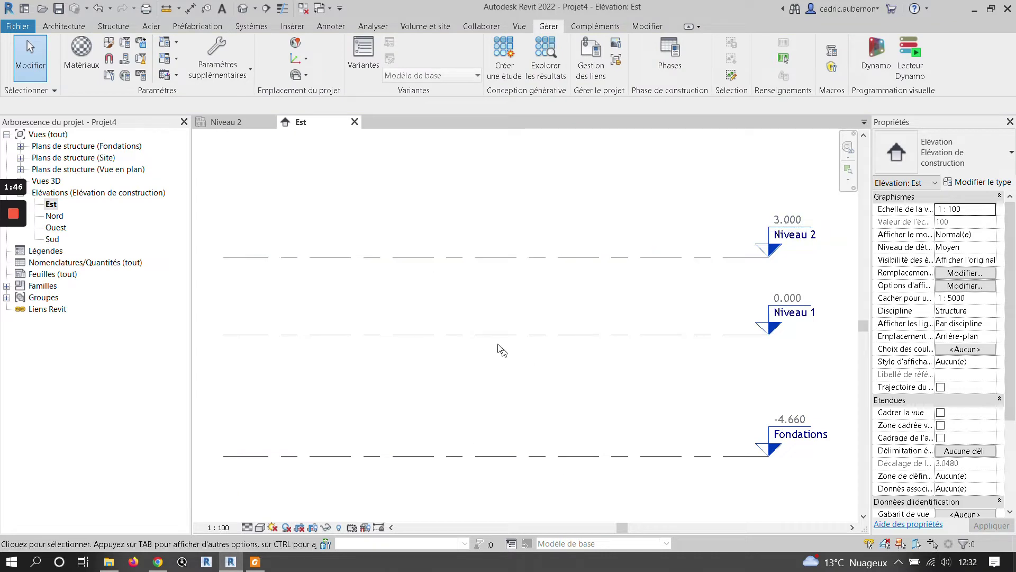
Step: Open the Site structural plan and hide the overlapping base point and survey point elements in that view
{"action": "left_click", "coordinate": [20, 157]}
{"action": "left_click", "coordinate": [52, 170]}
{"action": "double_click", "coordinate": [52, 170]}
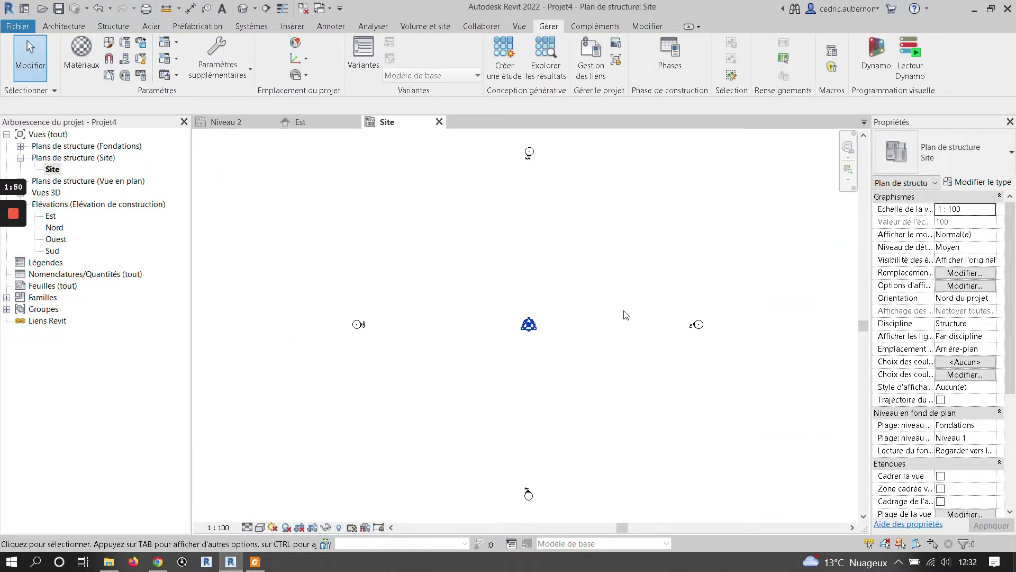
{"action": "left_click_drag", "start_coordinate": [500, 307], "coordinate": [571, 366]}
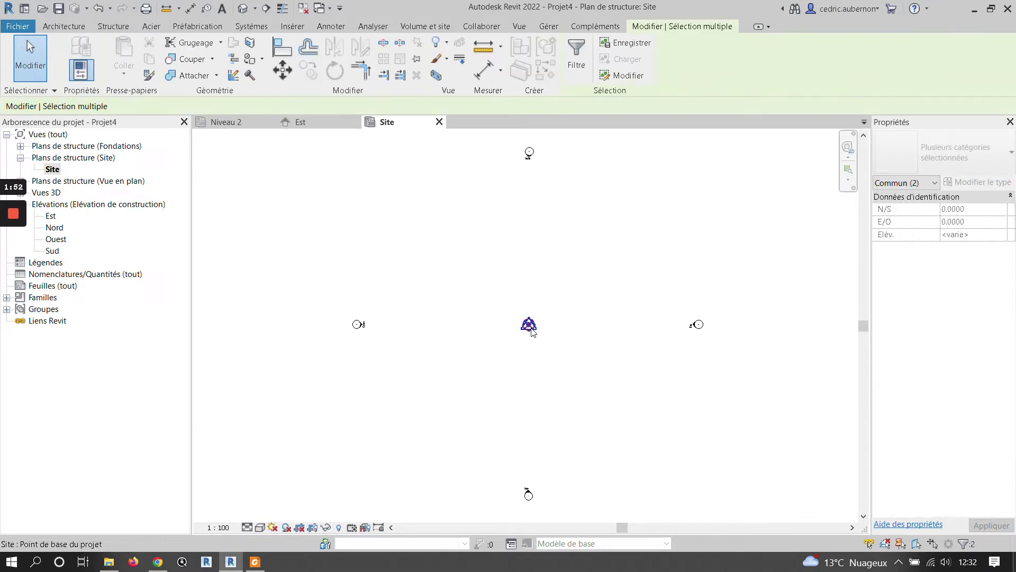
{"action": "right_click", "coordinate": [529, 326]}
{"action": "mouse_move", "coordinate": [607, 134]}
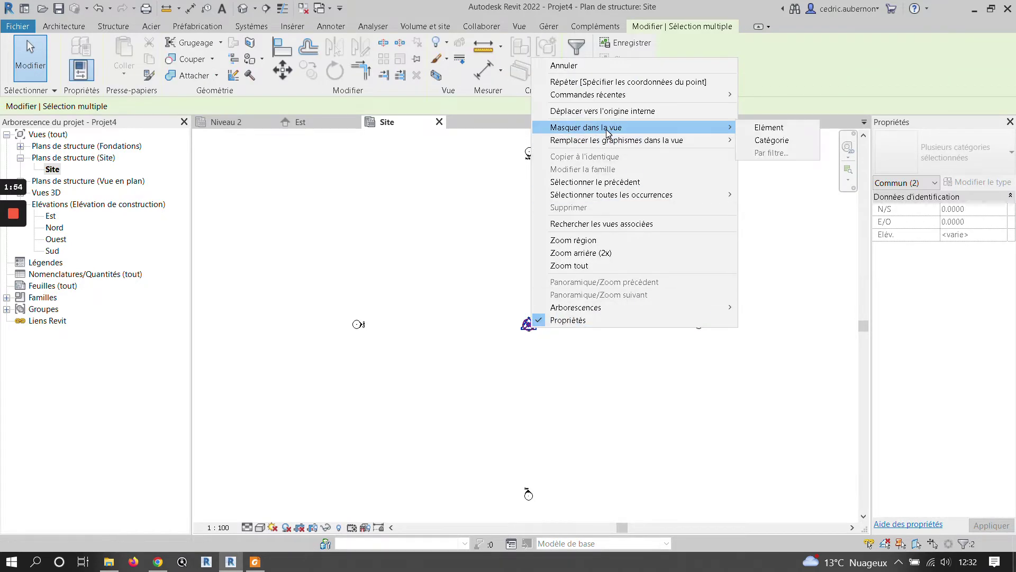
{"action": "left_click", "coordinate": [782, 129]}
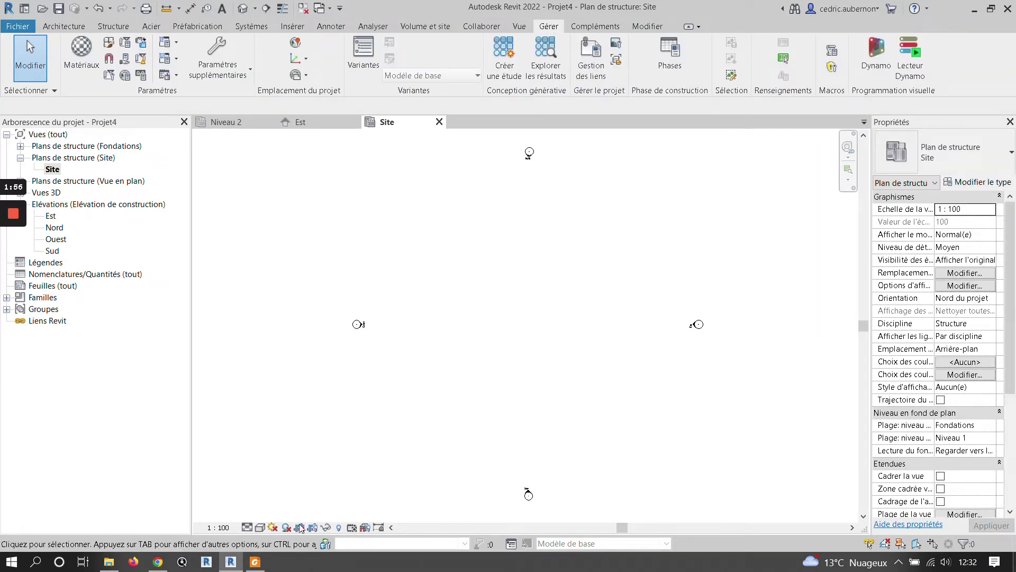
Step: Reveal the hidden elements of the Site plan and try to unhide the project base point in the view
{"action": "left_click", "coordinate": [339, 527]}
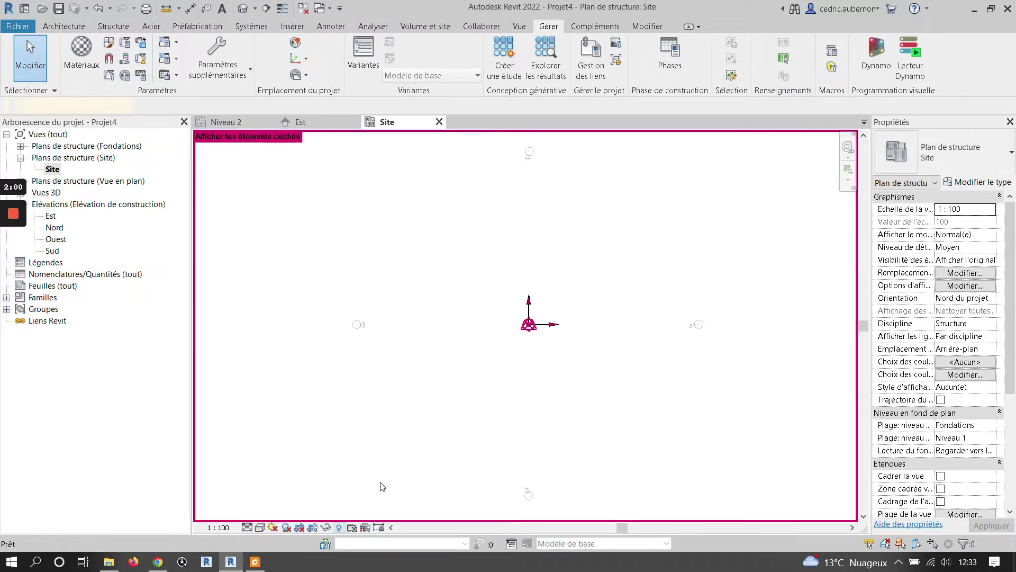
{"action": "left_click", "coordinate": [531, 325]}
{"action": "right_click", "coordinate": [530, 324]}
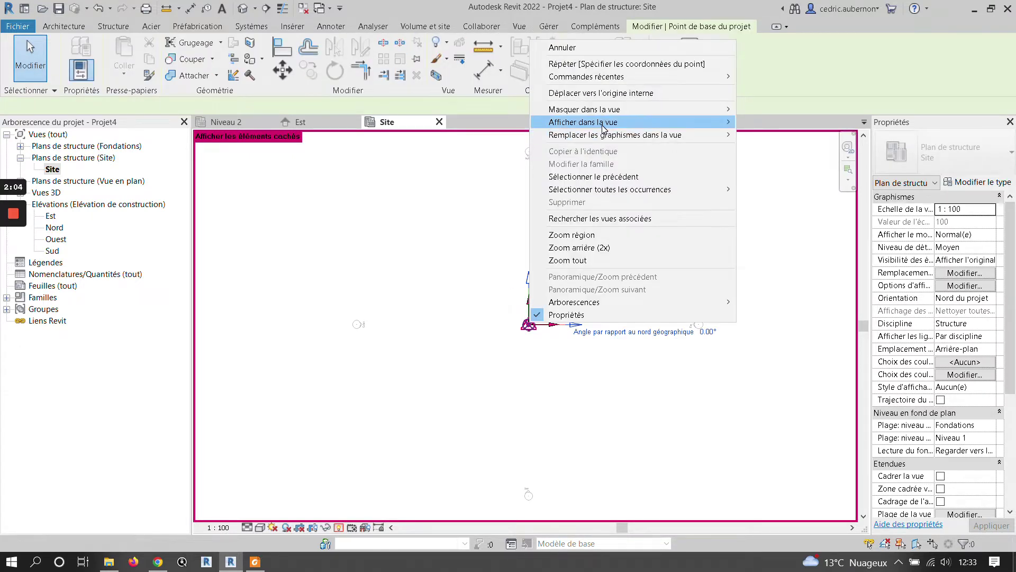
{"action": "mouse_move", "coordinate": [676, 122]}
{"action": "left_click", "coordinate": [773, 125]}
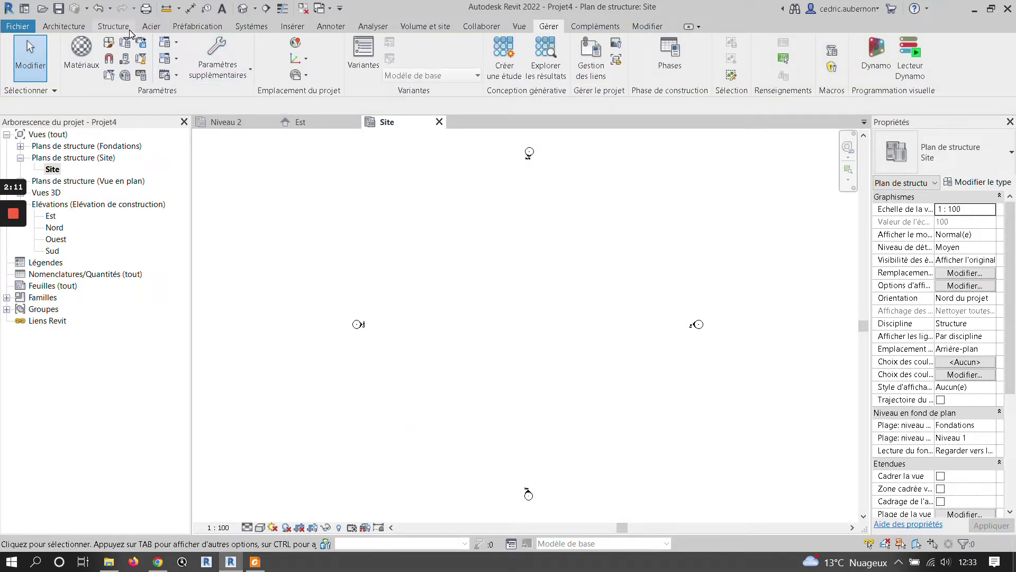
Step: On the Fondations level, draw chained model lines: a horizontal one 51.65 m long, then a vertical one 36.25 m downward from its right end
{"action": "left_click", "coordinate": [113, 26]}
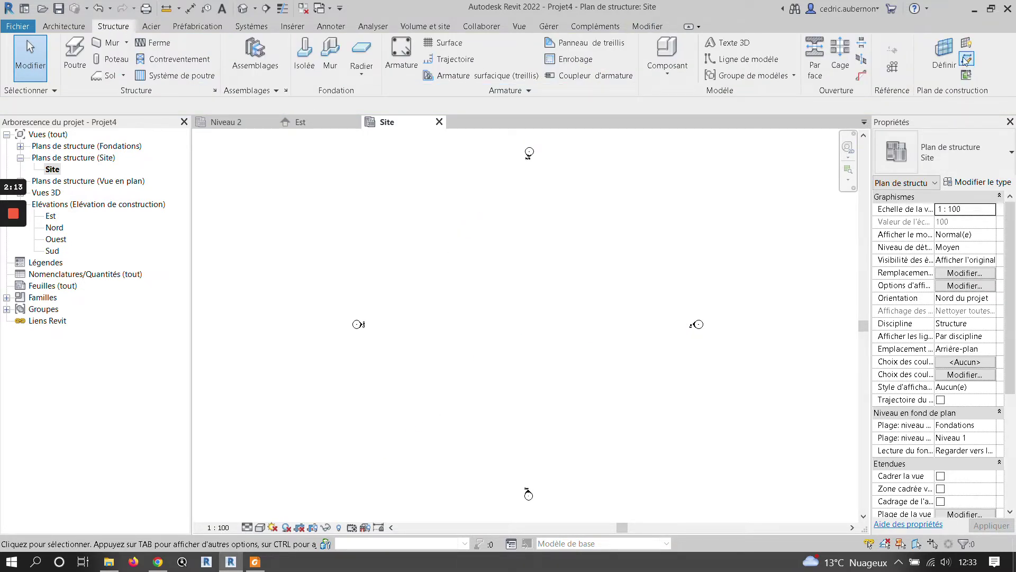
{"action": "left_click", "coordinate": [742, 62]}
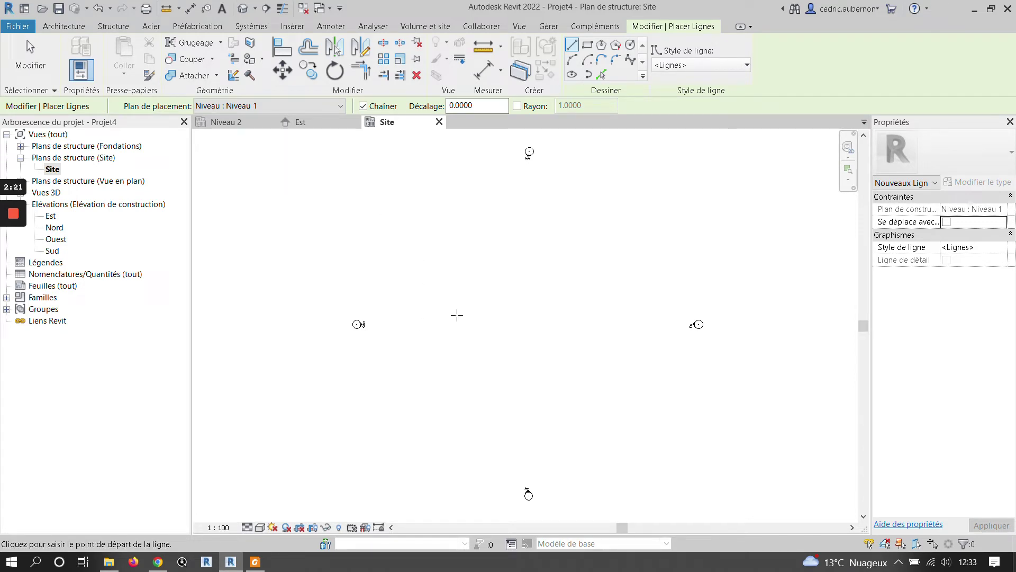
{"action": "left_click", "coordinate": [306, 108]}
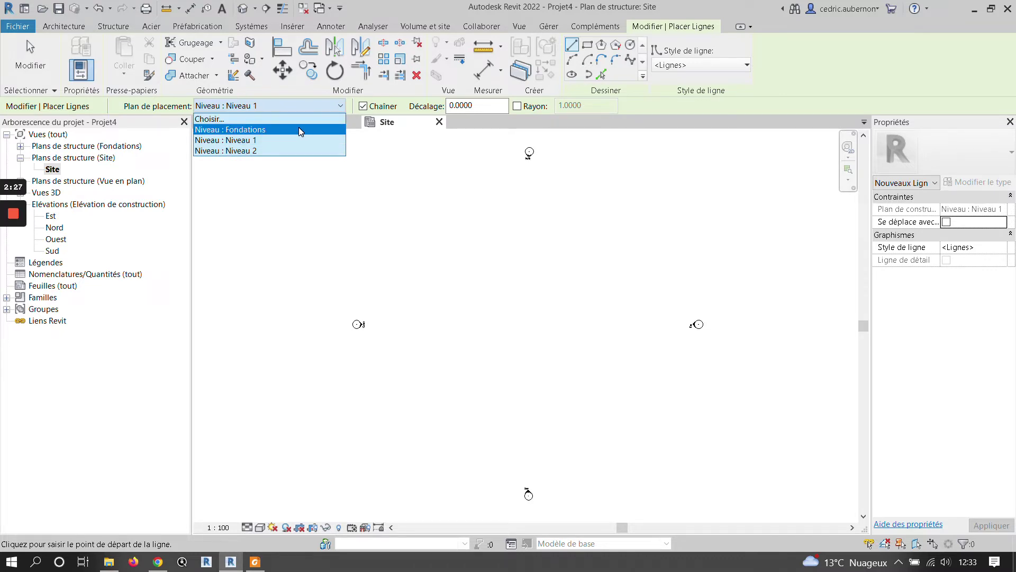
{"action": "left_click", "coordinate": [299, 130]}
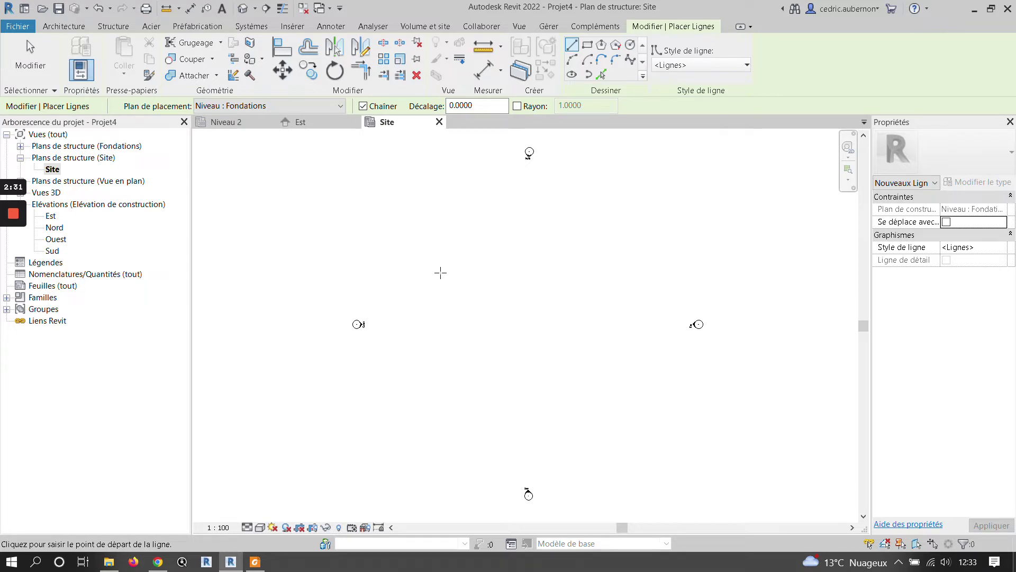
{"action": "left_click", "coordinate": [398, 256]}
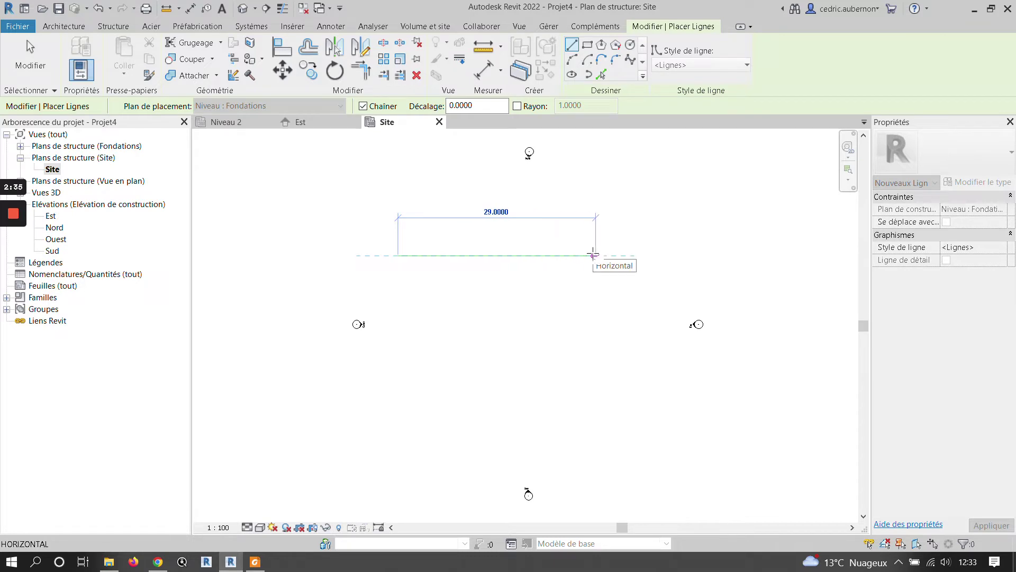
{"action": "type", "text": "1"}
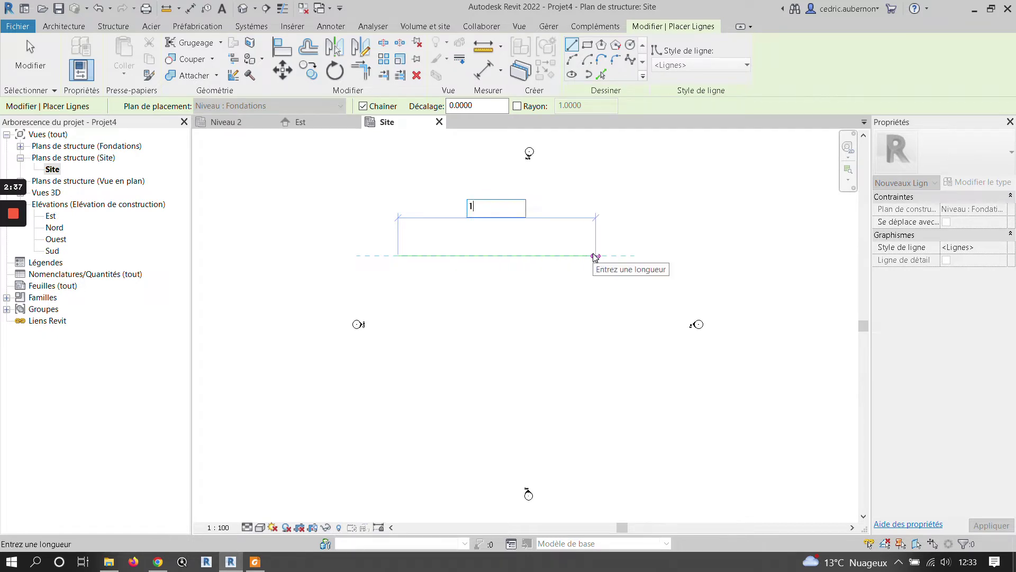
{"action": "key", "text": "BackSpace"}
{"action": "type", "text": "51.6"}
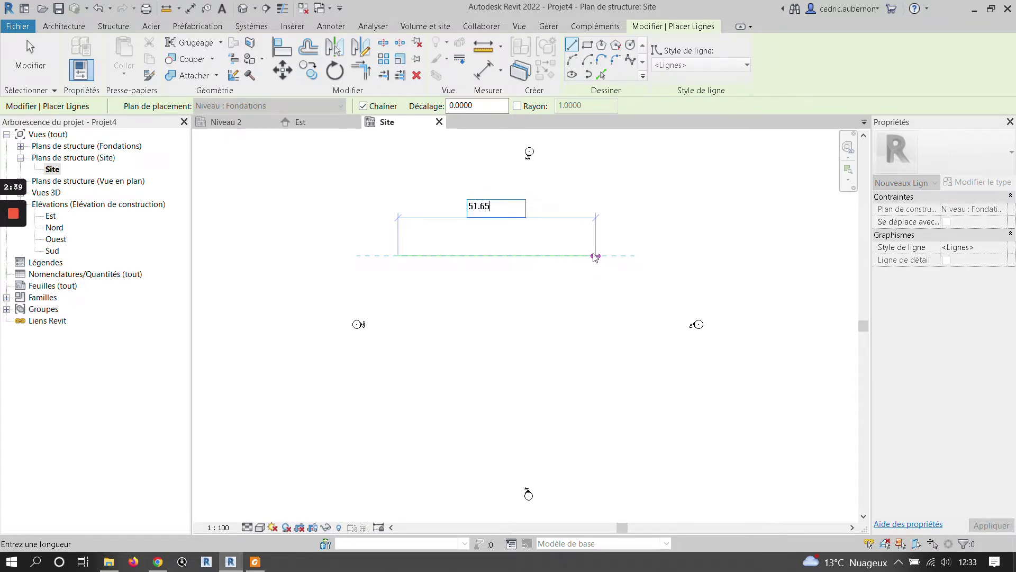
{"action": "type", "text": "5"}
{"action": "key", "text": "Return"}
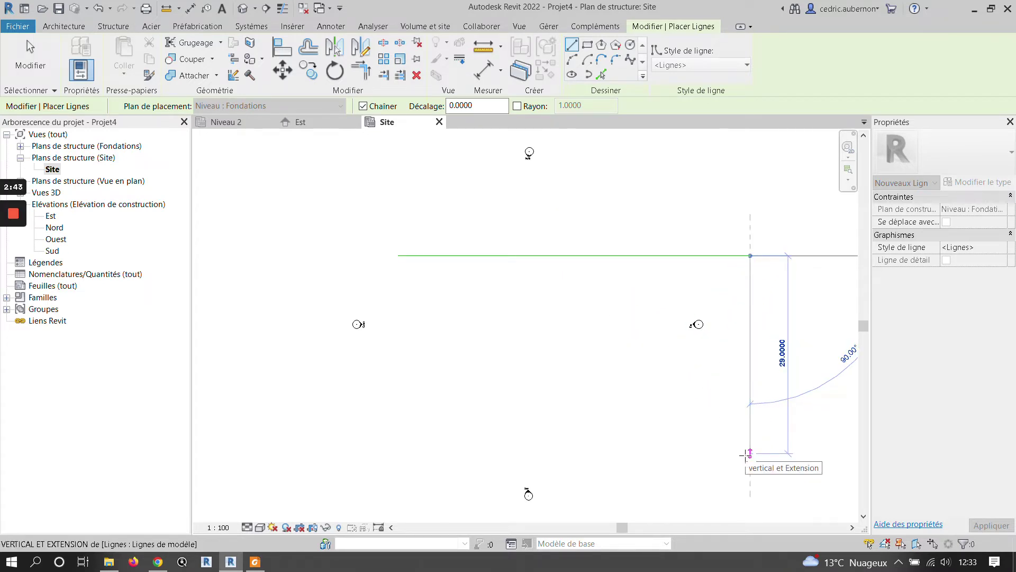
{"action": "type", "text": "36.25"}
{"action": "key", "text": "Return"}
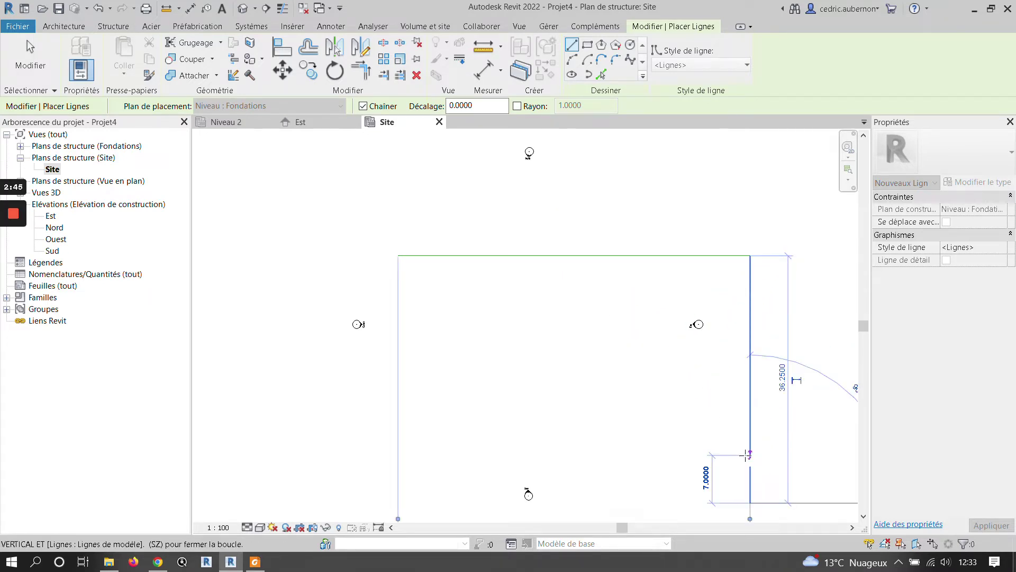
Step: Close the L-shaped outline with a 38 m lower edge and a lower-left notch 13.65 m wide, ending at the first line's start point
{"action": "scroll", "coordinate": [526, 418], "scroll_direction": "down", "scroll_amount": 2}
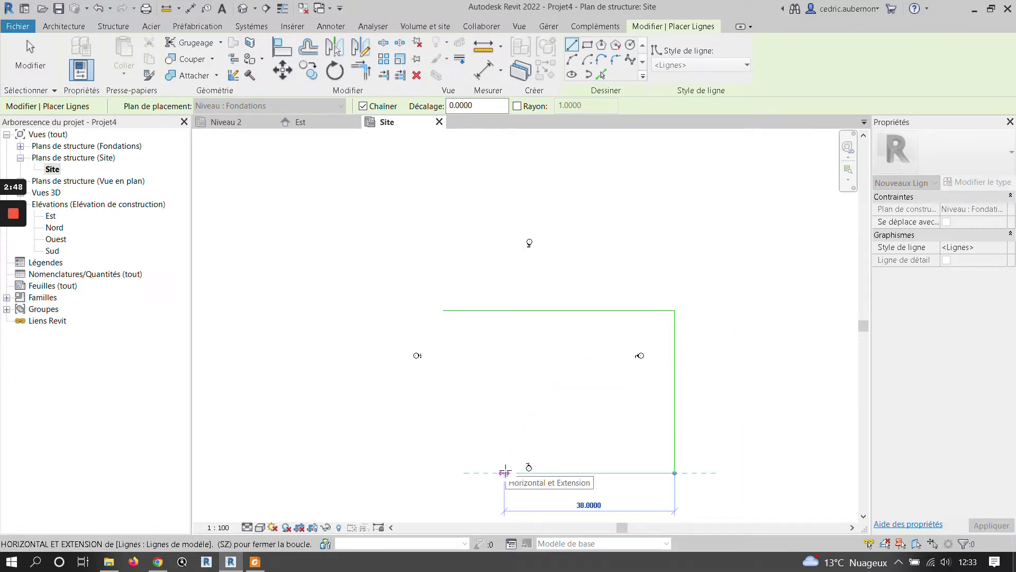
{"action": "left_click", "coordinate": [504, 473]}
{"action": "left_click", "coordinate": [504, 374]}
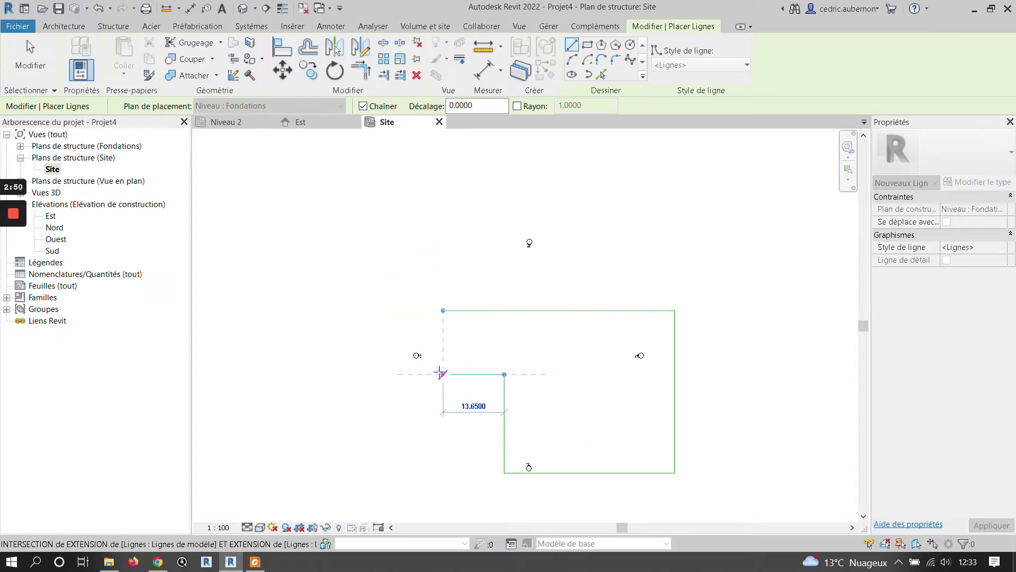
{"action": "left_click", "coordinate": [443, 374]}
{"action": "left_click", "coordinate": [443, 311]}
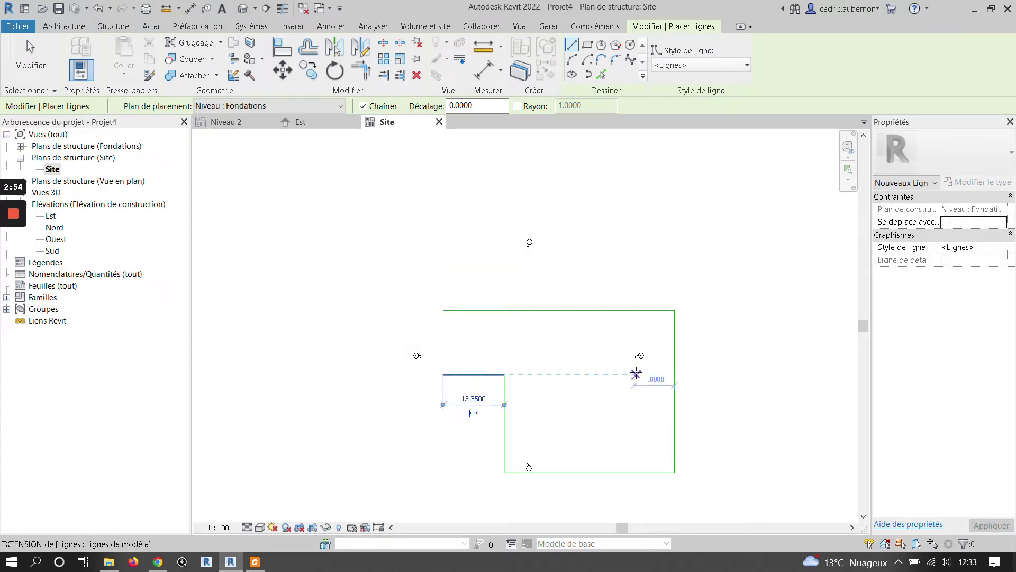
{"action": "key", "text": "Escape"}
{"action": "key", "text": "Escape"}
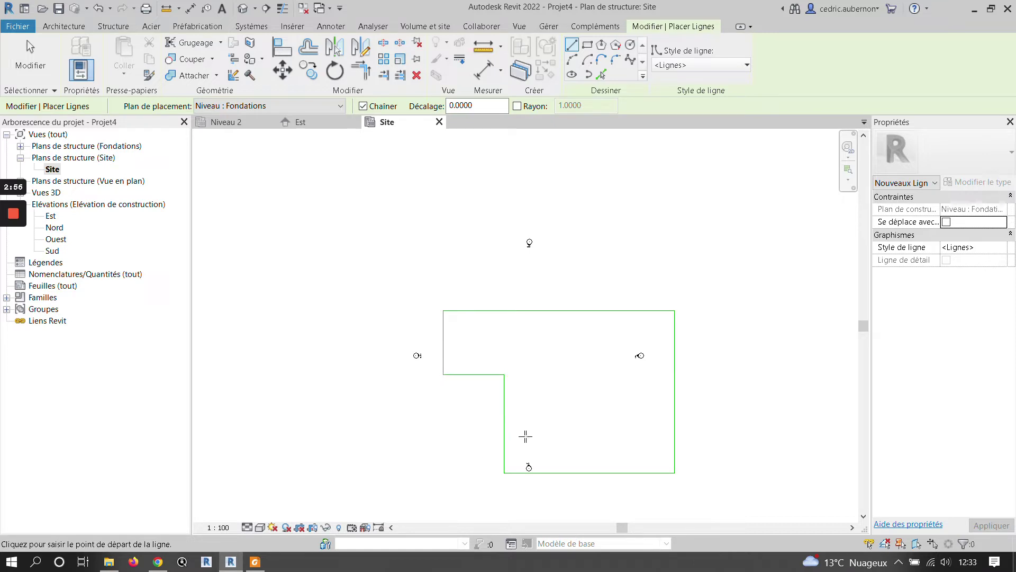
Step: Set the notch width of the L-shaped outline to 23.76 m by repositioning the notch's vertical line
{"action": "left_click", "coordinate": [506, 423]}
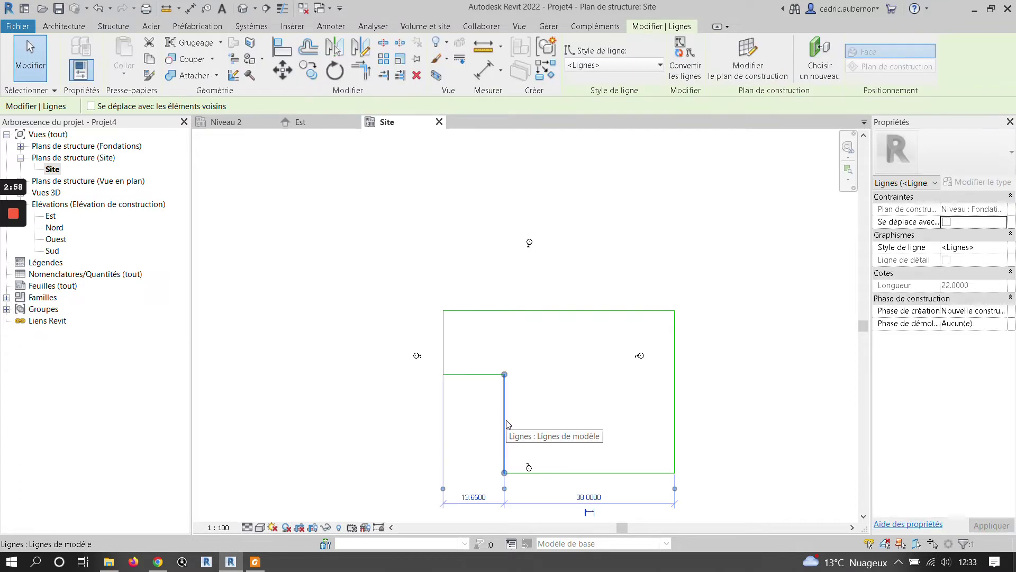
{"action": "scroll", "coordinate": [565, 415], "scroll_direction": "down", "scroll_amount": 1}
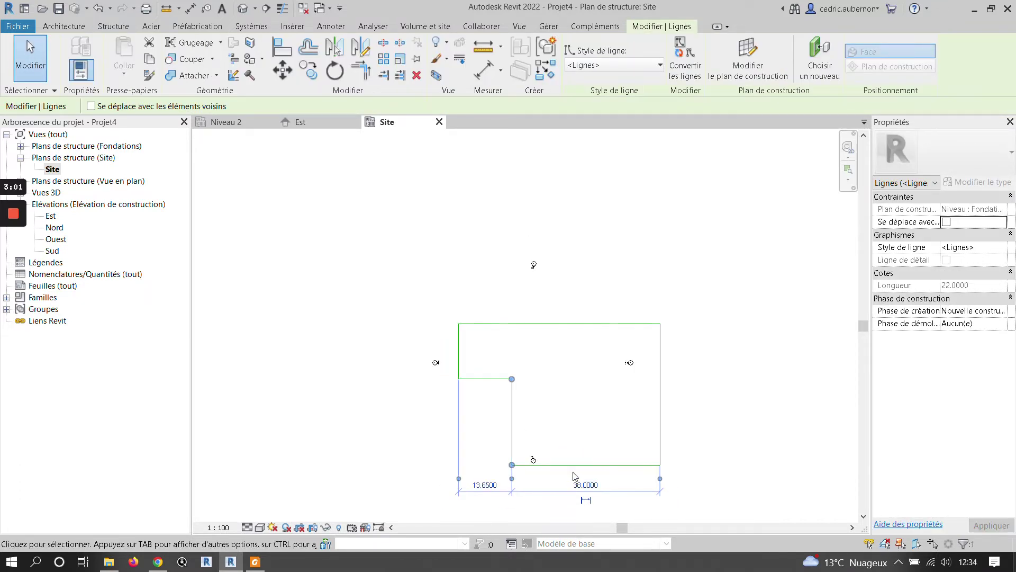
{"action": "left_click", "coordinate": [586, 501]}
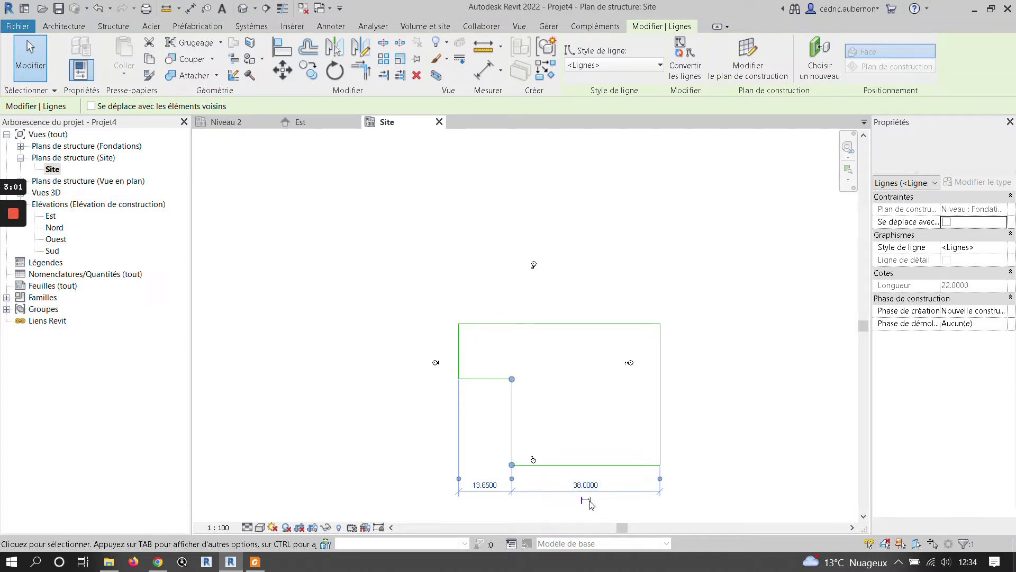
{"action": "left_click", "coordinate": [707, 484]}
{"action": "left_click", "coordinate": [513, 427]}
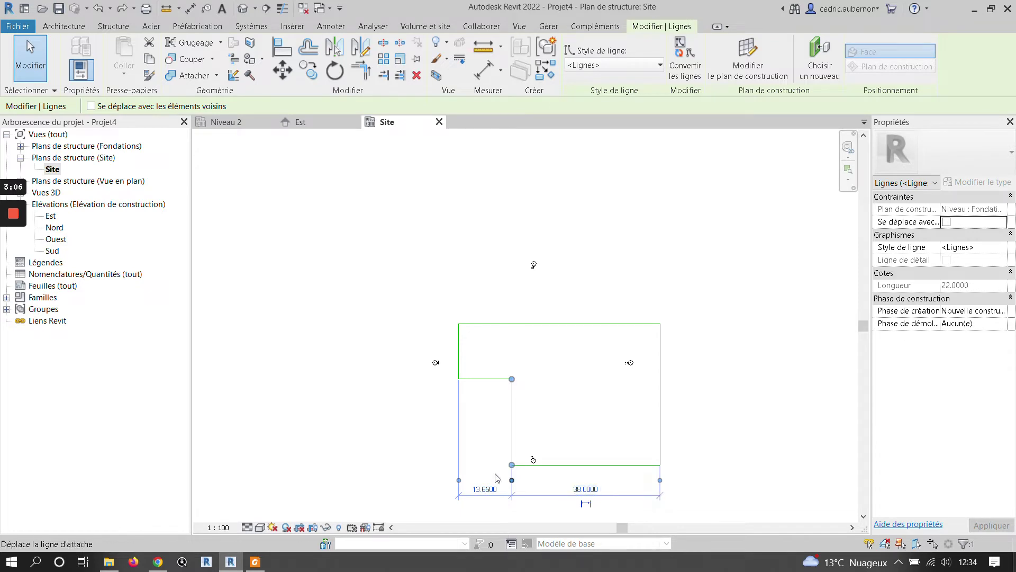
{"action": "left_click", "coordinate": [485, 490]}
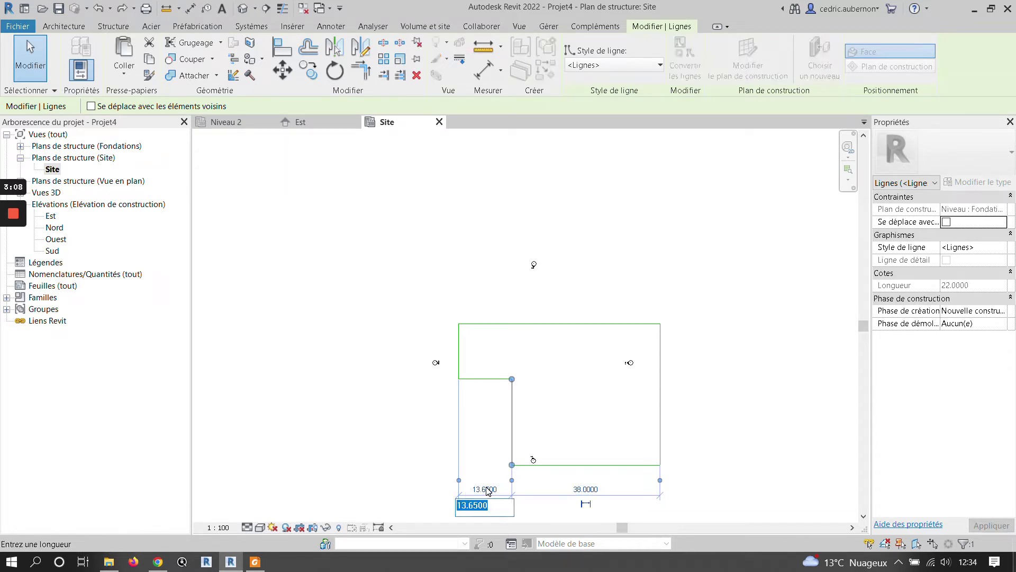
{"action": "type", "text": "23.76"}
{"action": "key", "text": "Return"}
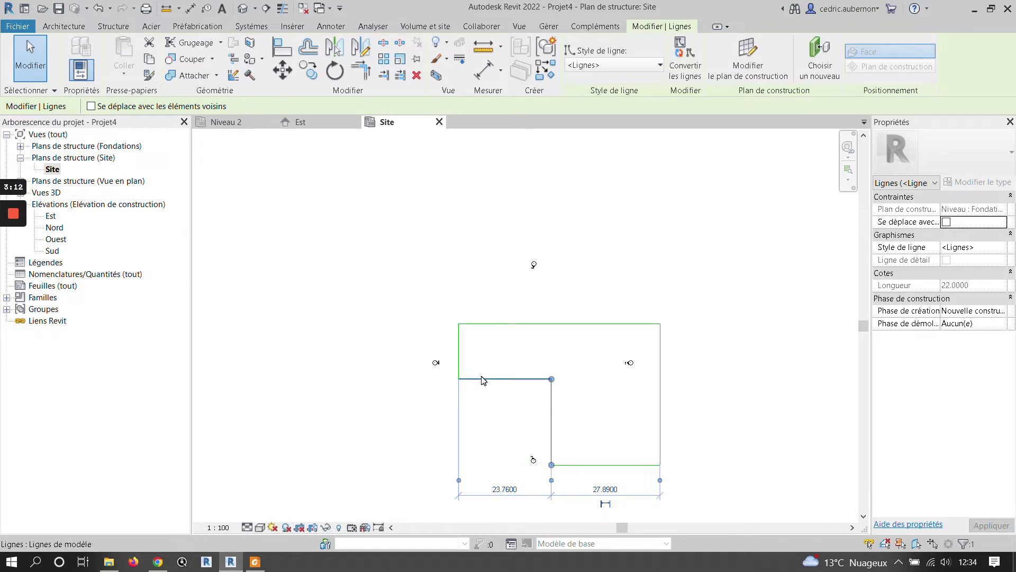
Step: Set the notch height to 21.31 m, measured from the notch's horizontal line to the outline's lower edge
{"action": "left_click", "coordinate": [483, 379]}
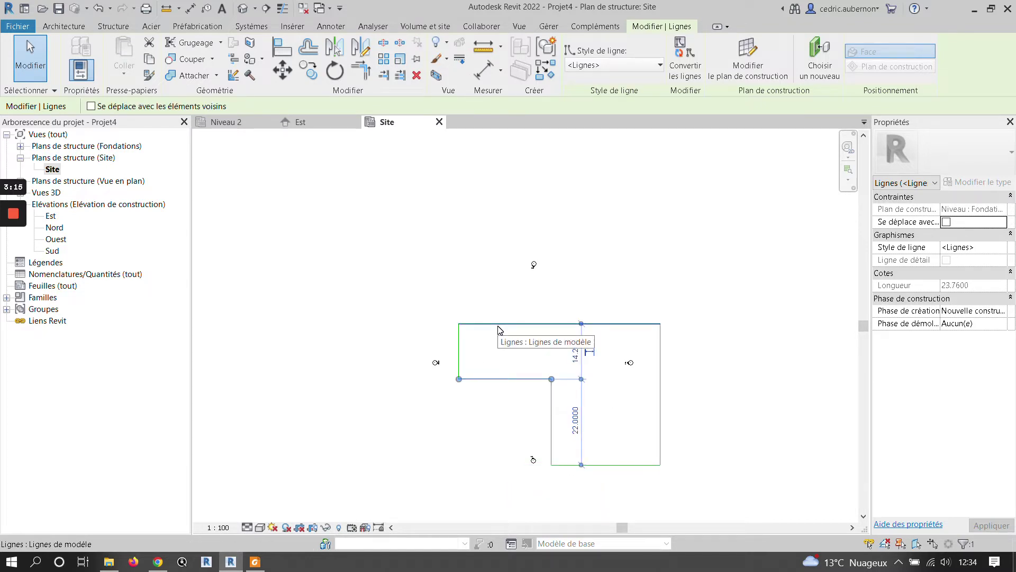
{"action": "left_click", "coordinate": [576, 421]}
{"action": "type", "text": "21"}
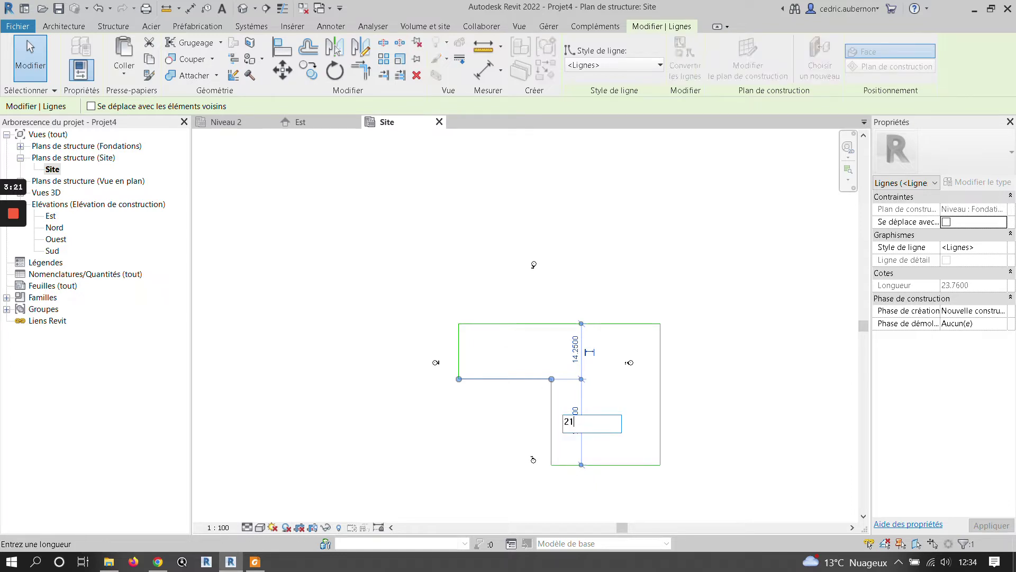
{"action": "type", "text": ".31"}
{"action": "key", "text": "Return"}
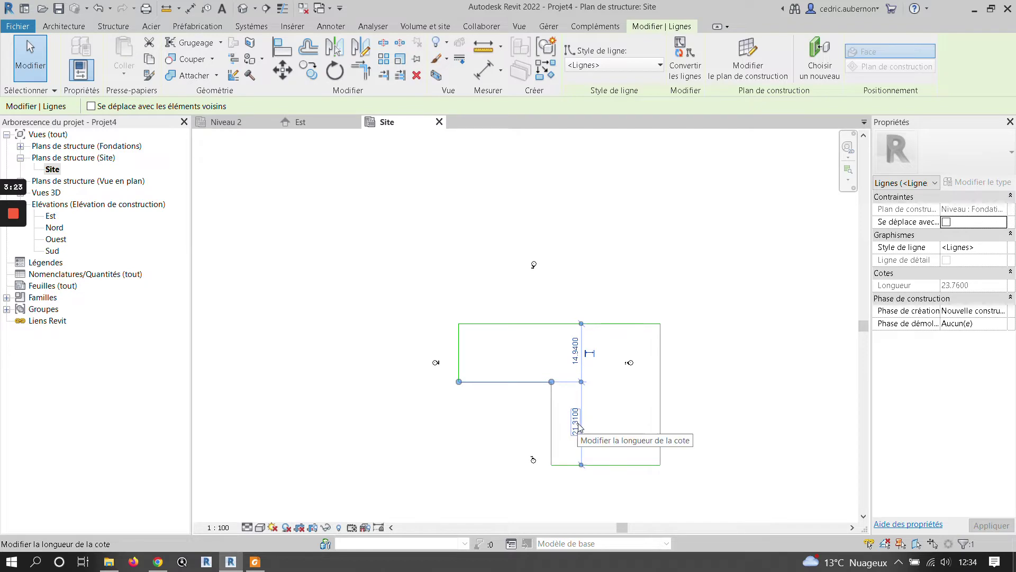
{"action": "left_click", "coordinate": [716, 224]}
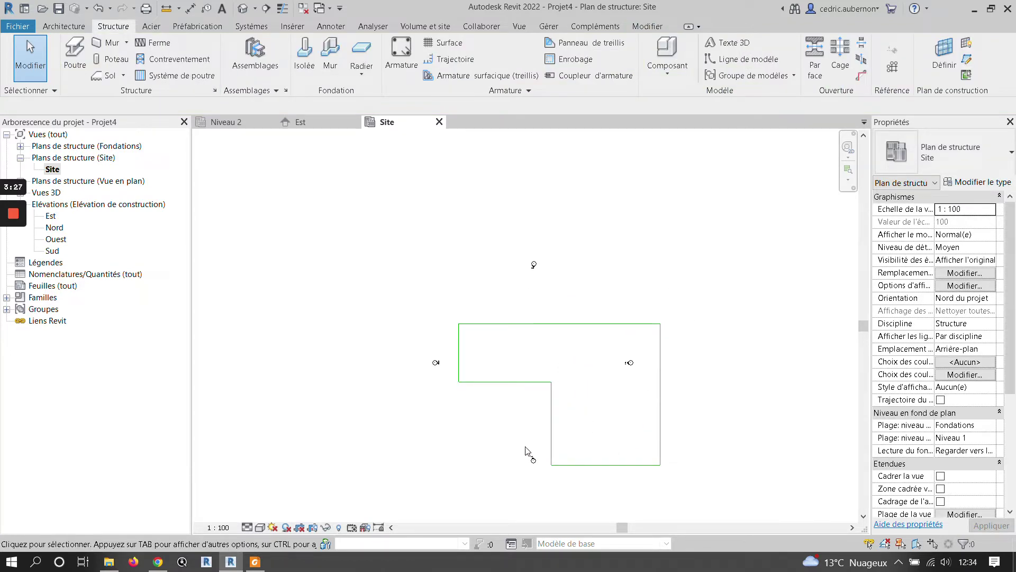
Step: Move the lower elevation marker downward so it sits well below the outline
{"action": "left_click_drag", "start_coordinate": [523, 439], "coordinate": [549, 483]}
{"action": "key", "text": "Down"}
{"action": "key", "text": "Down"}
{"action": "key", "text": "Down"}
{"action": "key", "text": "Down"}
{"action": "key", "text": "Down"}
{"action": "key", "text": "Down"}
{"action": "key", "text": "Down"}
{"action": "key", "text": "Down"}
{"action": "key", "text": "Down"}
{"action": "key", "text": "Down"}
{"action": "key", "text": "Down"}
{"action": "key", "text": "Down"}
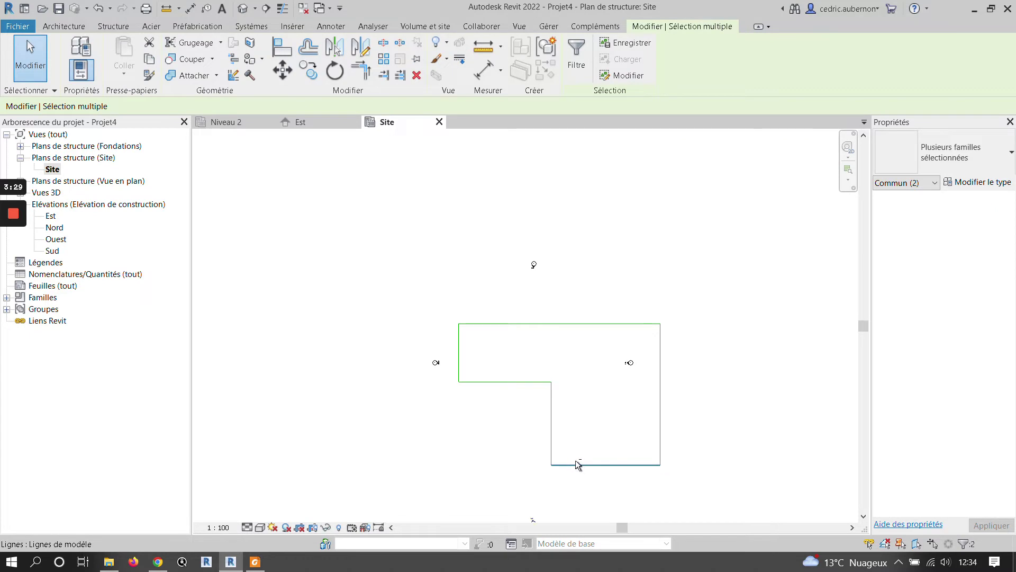
Step: Move the right-hand elevation marker out of the outline, to the right of its right edge
{"action": "left_click", "coordinate": [608, 350]}
{"action": "left_click_drag", "start_coordinate": [611, 353], "coordinate": [643, 381]}
{"action": "key", "text": "Right"}
{"action": "key", "text": "Right"}
{"action": "key", "text": "Right"}
{"action": "key", "text": "Right"}
{"action": "key", "text": "Right"}
{"action": "key", "text": "Right"}
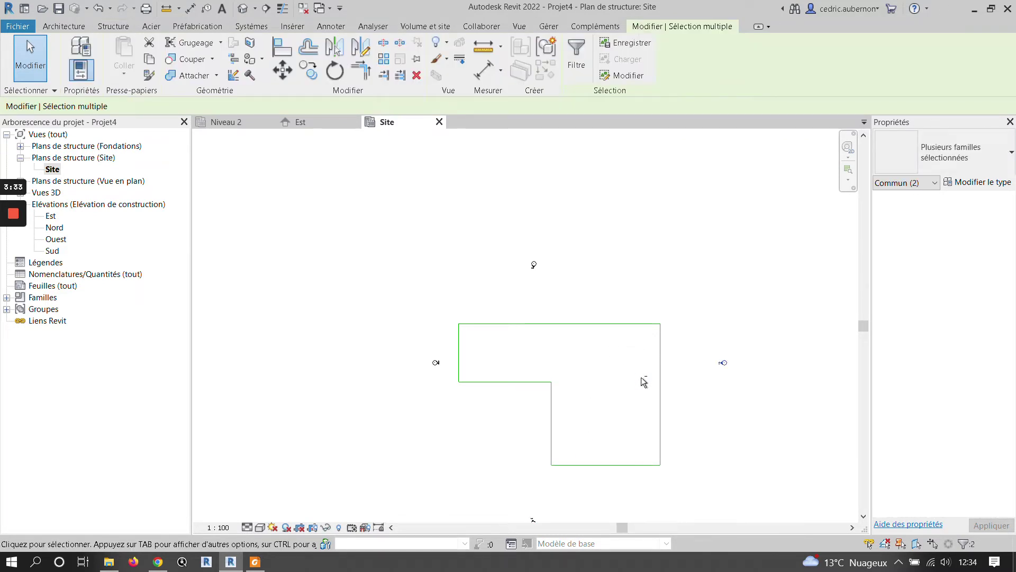
Step: Move the left elevation marker farther left and the upper one farther up, away from the outline
{"action": "left_click_drag", "start_coordinate": [405, 349], "coordinate": [451, 394]}
{"action": "key", "text": "Left"}
{"action": "key", "text": "Left"}
{"action": "key", "text": "Left"}
{"action": "key", "text": "Up"}
{"action": "key", "text": "Up"}
{"action": "key", "text": "Up"}
{"action": "key", "text": "Escape"}
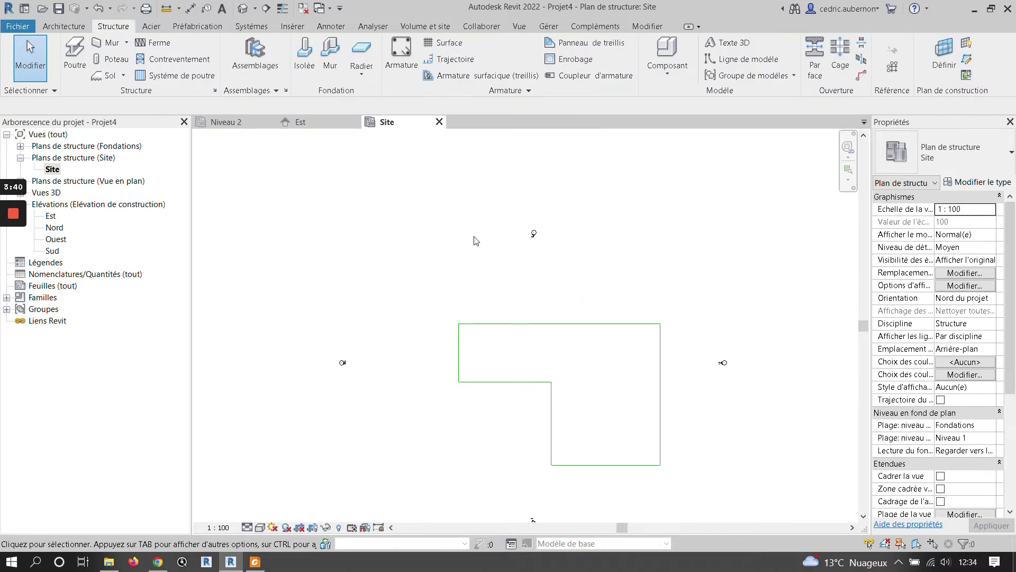
Step: Offset a copy of the whole L-shaped outline outward by 1 m as one connected chain
{"action": "left_click", "coordinate": [571, 330]}
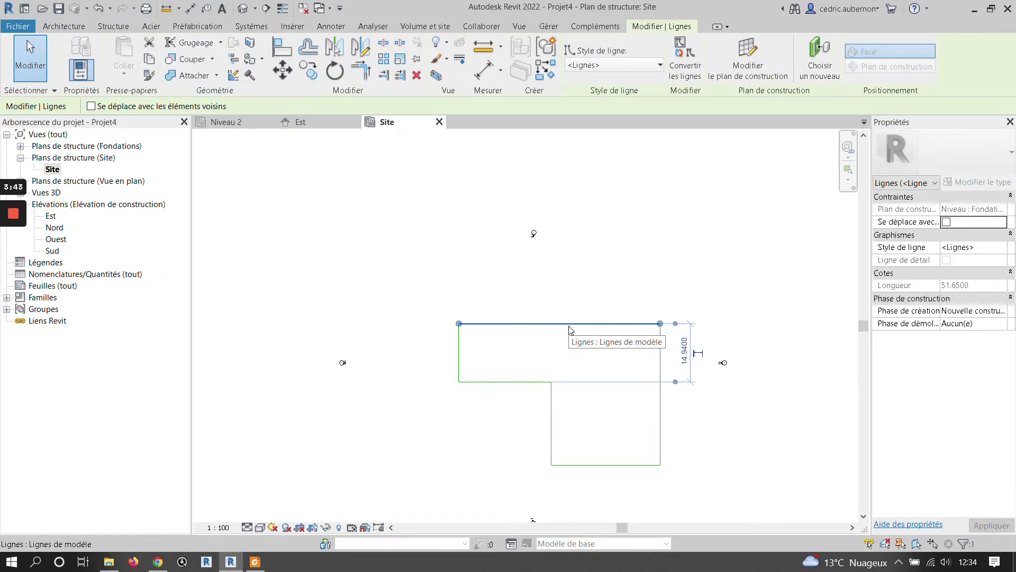
{"action": "left_click", "coordinate": [309, 49]}
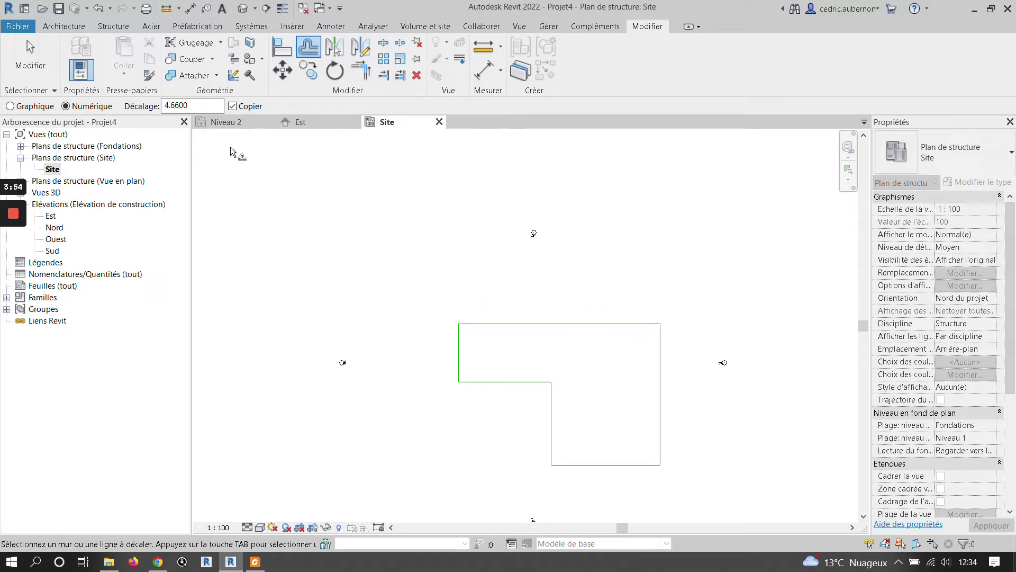
{"action": "left_click_drag", "start_coordinate": [188, 105], "coordinate": [170, 106]}
{"action": "type", "text": "1"}
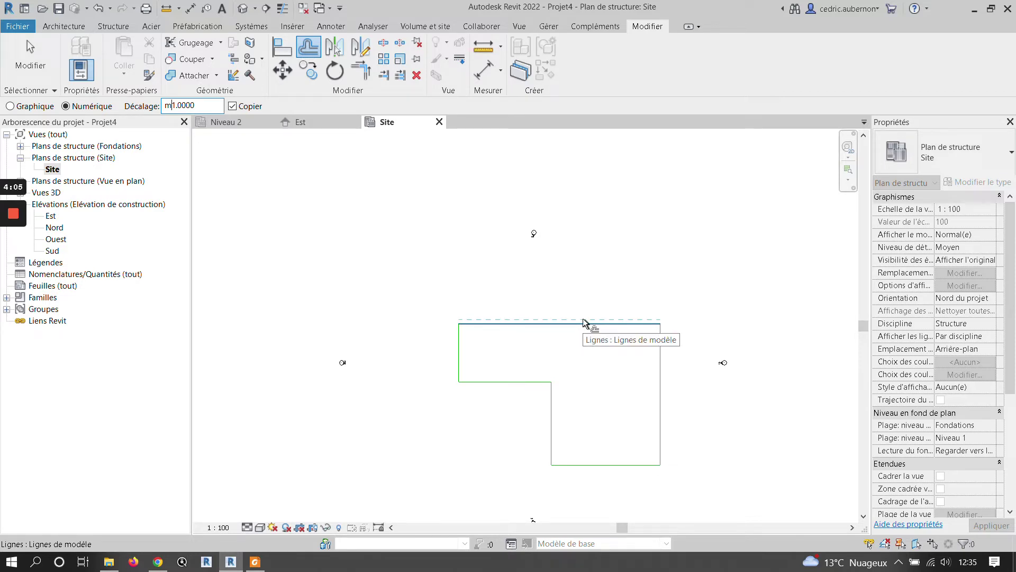
{"action": "key", "text": "ctrl+a"}
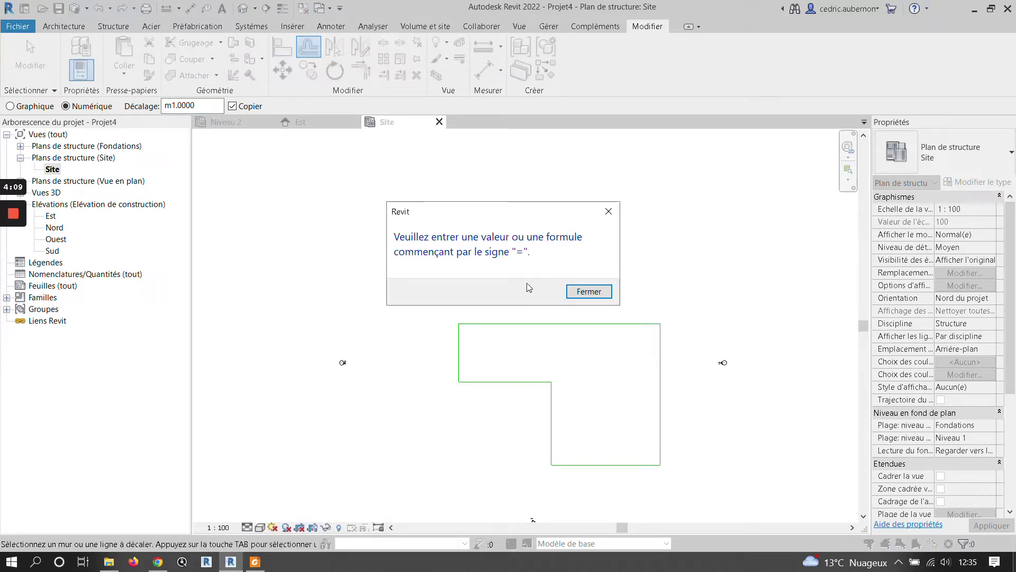
{"action": "left_click", "coordinate": [586, 291]}
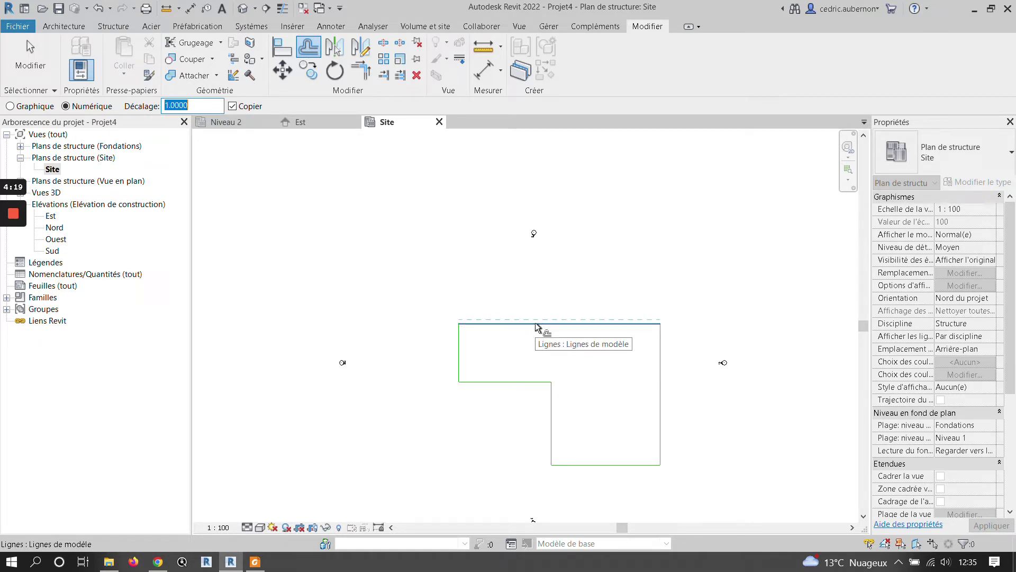
{"action": "left_click", "coordinate": [566, 320]}
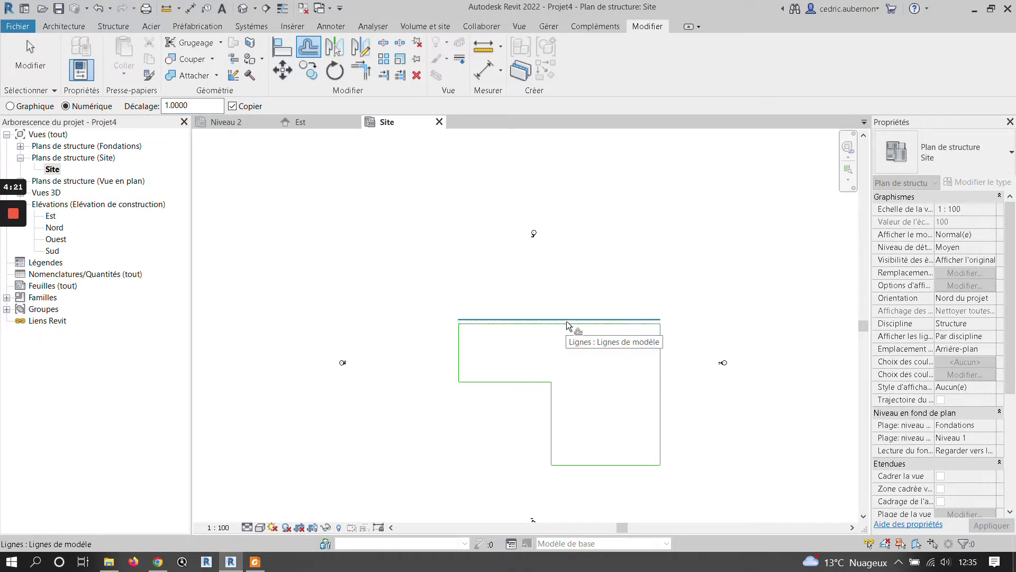
{"action": "key", "text": "ctrl+z"}
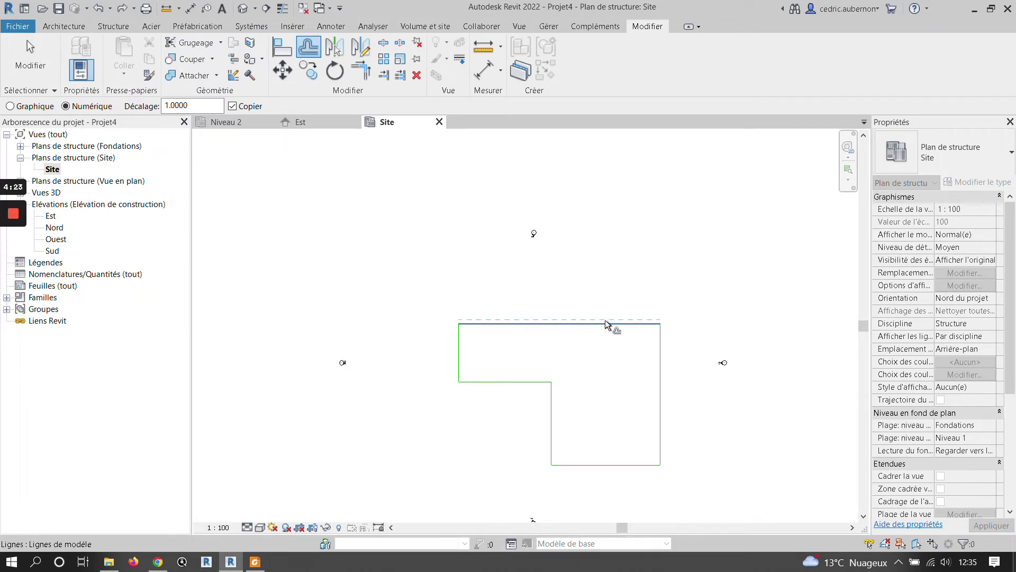
{"action": "key", "text": "Tab"}
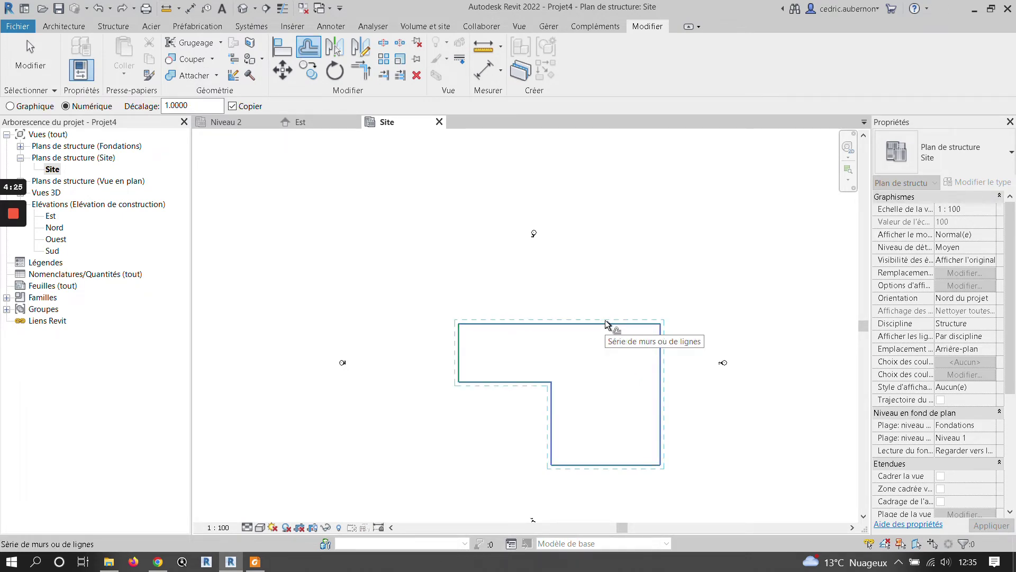
{"action": "key", "text": "Tab"}
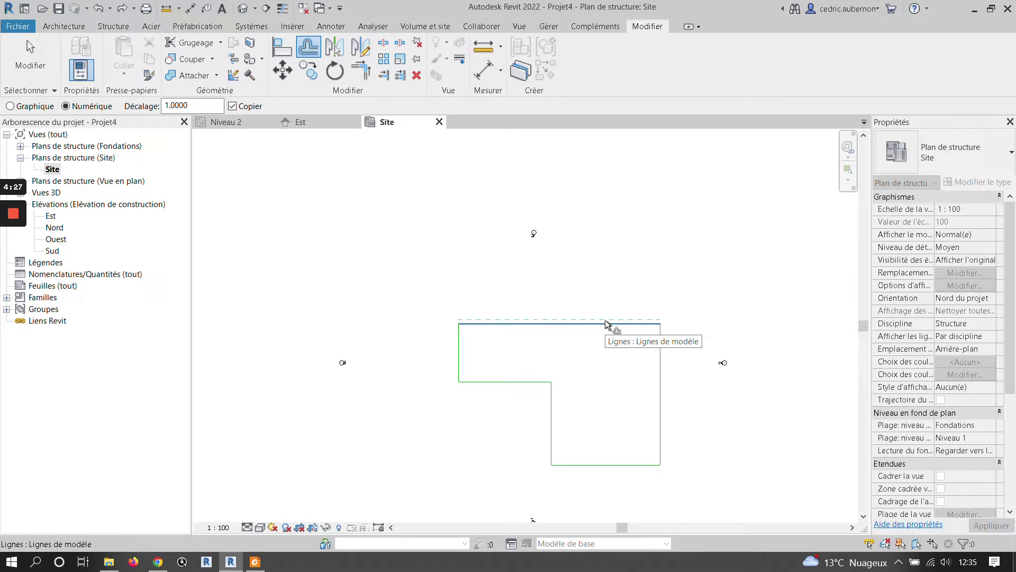
{"action": "key", "text": "Tab"}
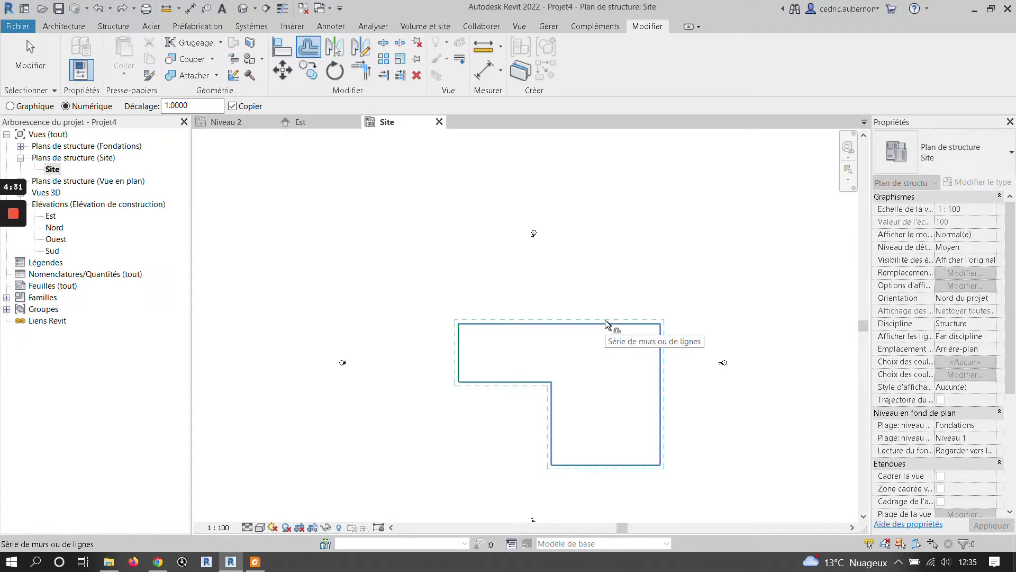
{"action": "left_click", "coordinate": [605, 319]}
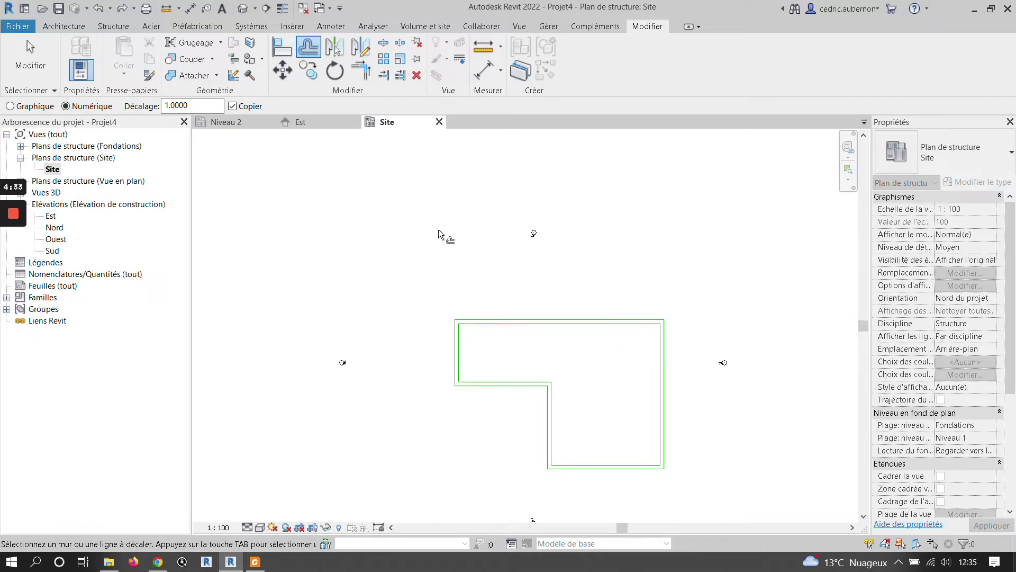
Step: Set the offset distance to 4.66 m and preview the outward offset of the outer outline's full chain
{"action": "double_click", "coordinate": [177, 105]}
{"action": "type", "text": "4"}
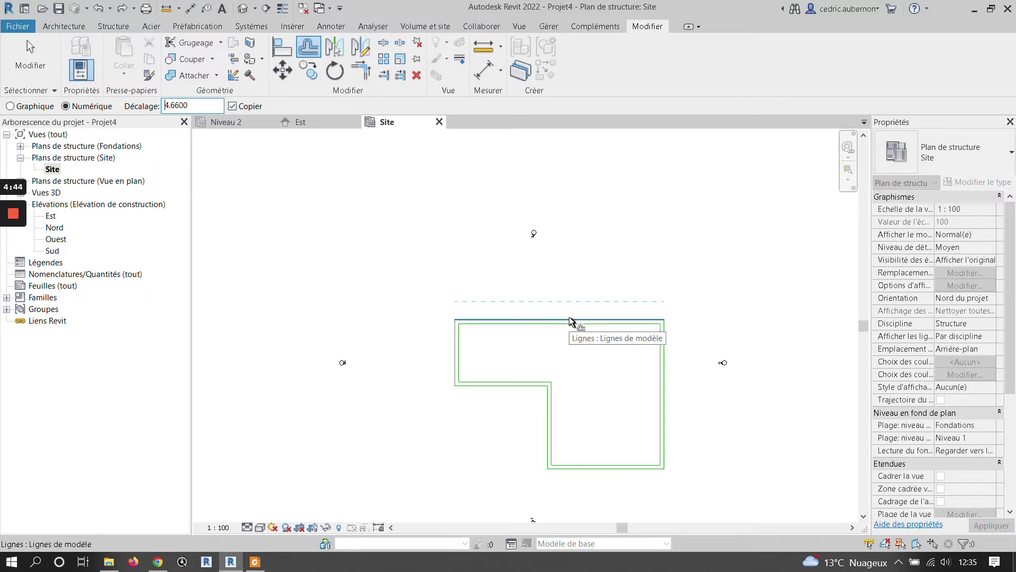
{"action": "key", "text": "Tab"}
{"action": "left_click", "coordinate": [195, 106]}
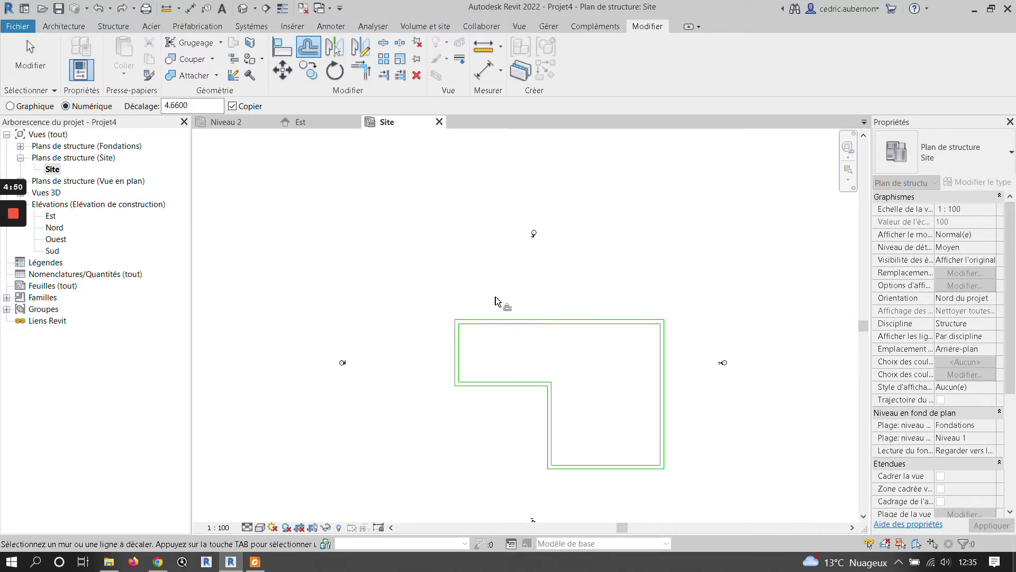
{"action": "key", "text": "Tab"}
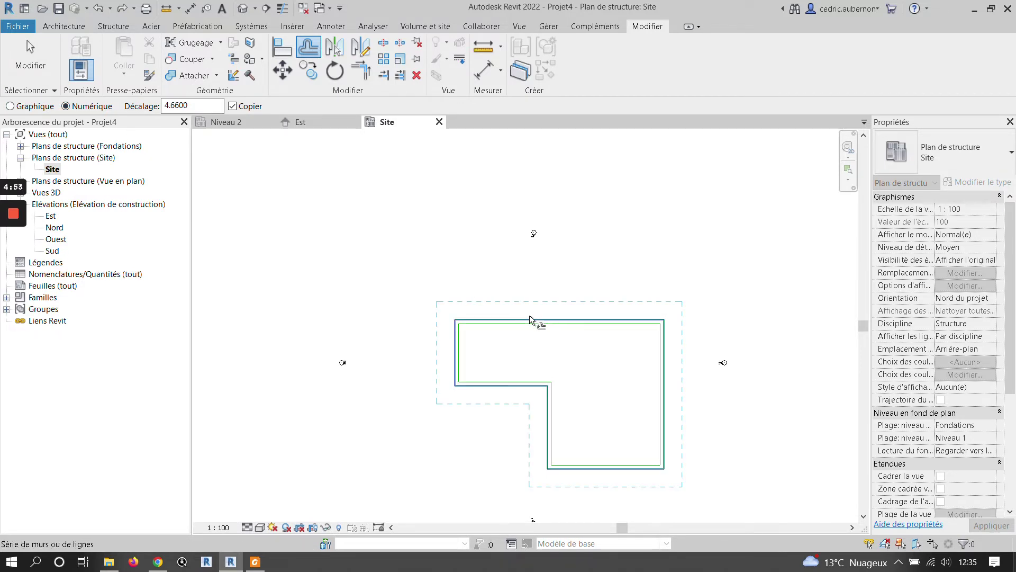
{"action": "key", "text": "Tab"}
{"action": "key", "text": "Tab"}
Step: Try offsetting the outer outline outward by 4.66 m without copying, and undo that offset
{"action": "left_click", "coordinate": [233, 106]}
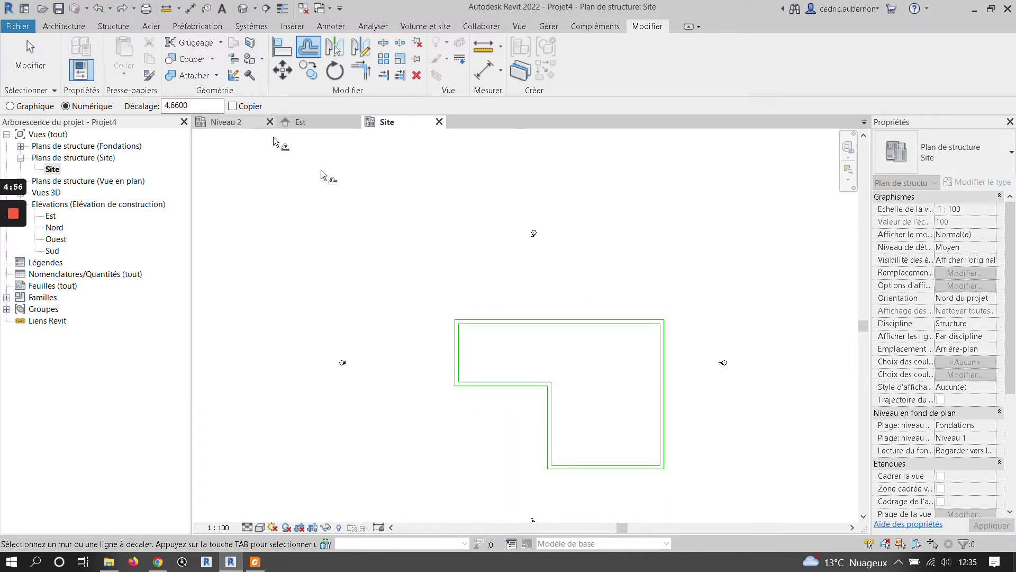
{"action": "key", "text": "Tab"}
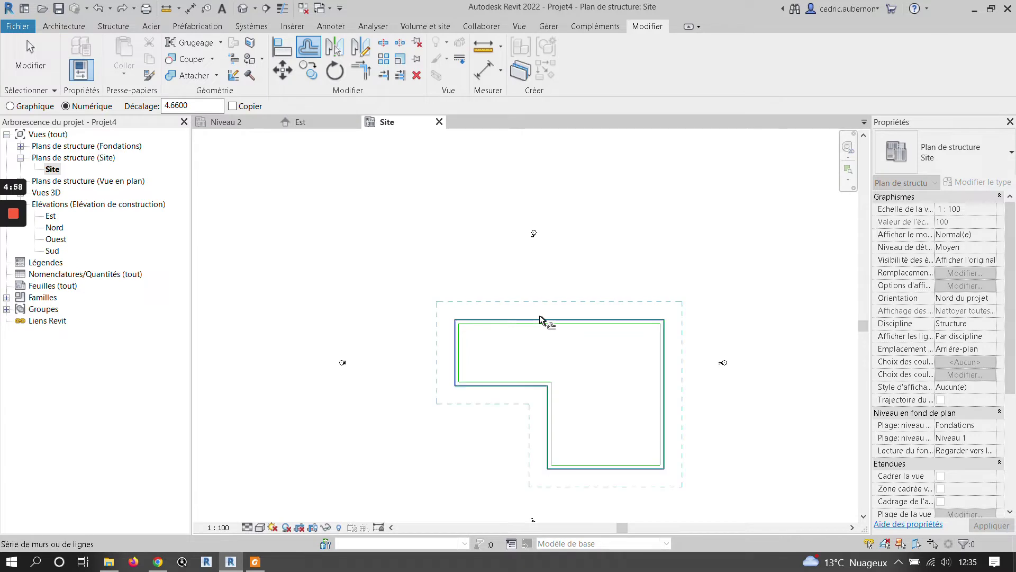
{"action": "left_click", "coordinate": [539, 315]}
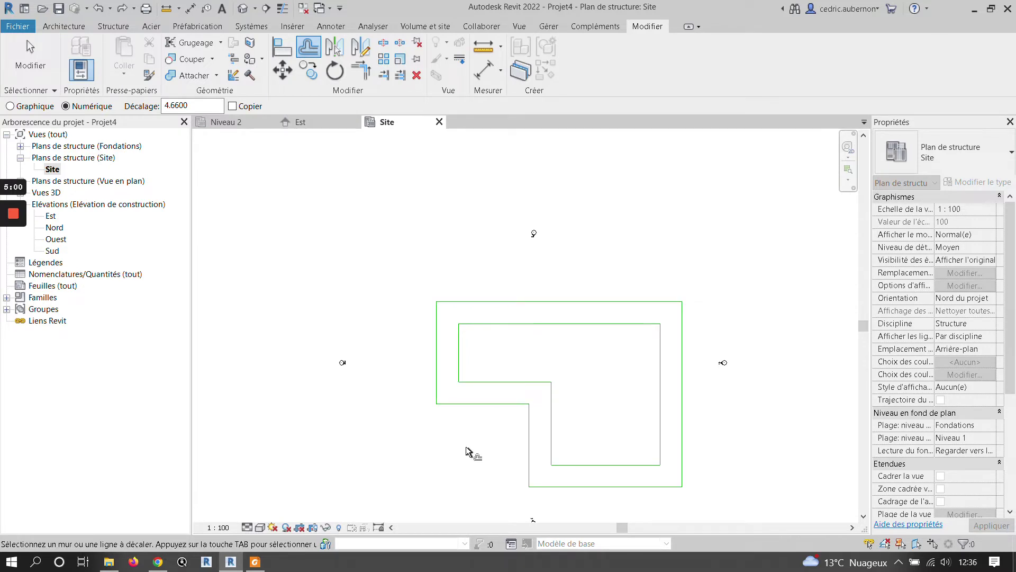
{"action": "key", "text": "ctrl+z"}
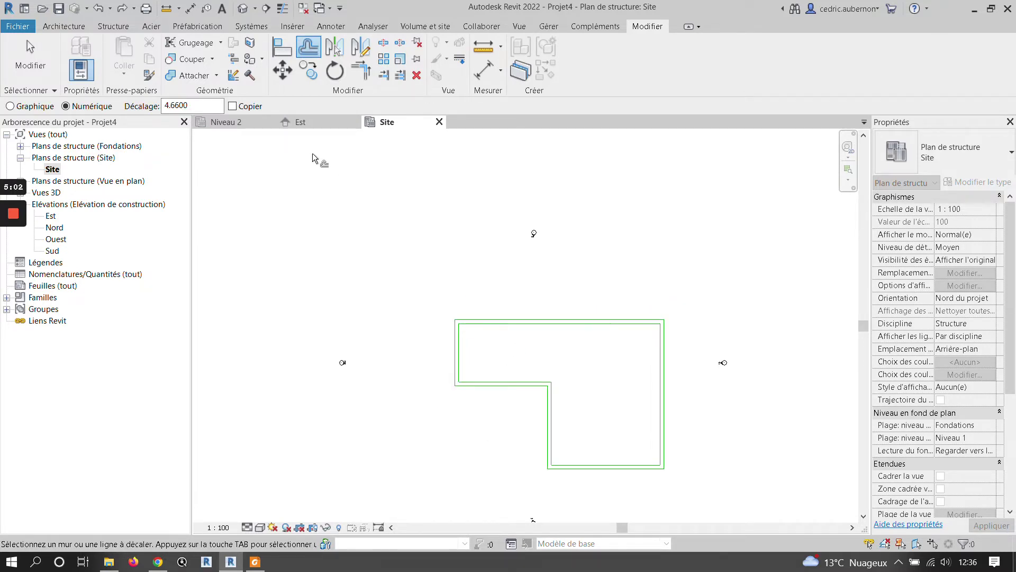
Step: Turn copying back on, offset a copy of the outer outline chain outward by 4.66 m, and leave the Offset command
{"action": "left_click", "coordinate": [244, 105]}
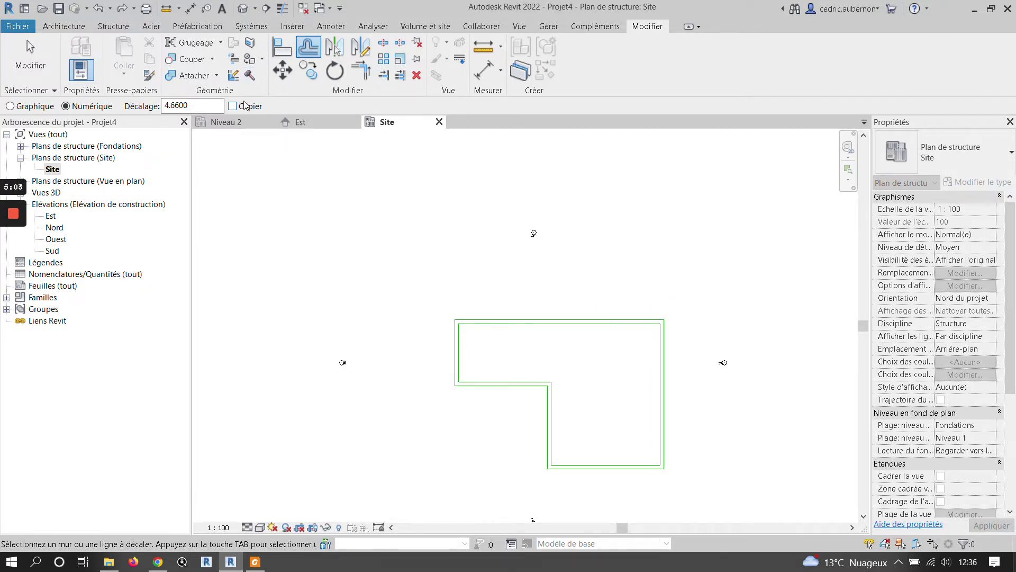
{"action": "key", "text": "Tab"}
{"action": "left_click", "coordinate": [522, 316]}
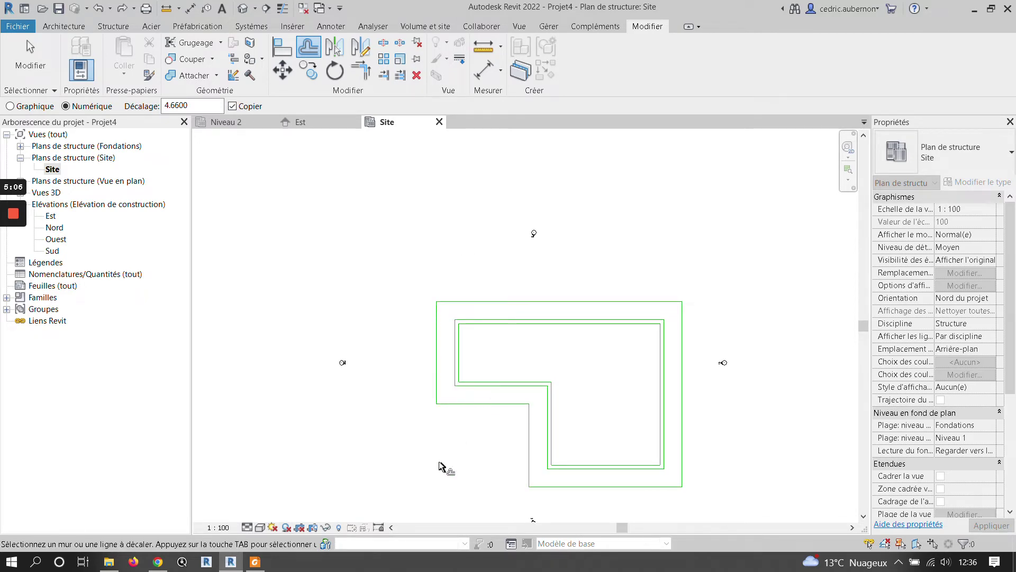
{"action": "key", "text": "Escape"}
{"action": "left_click", "coordinate": [554, 326]}
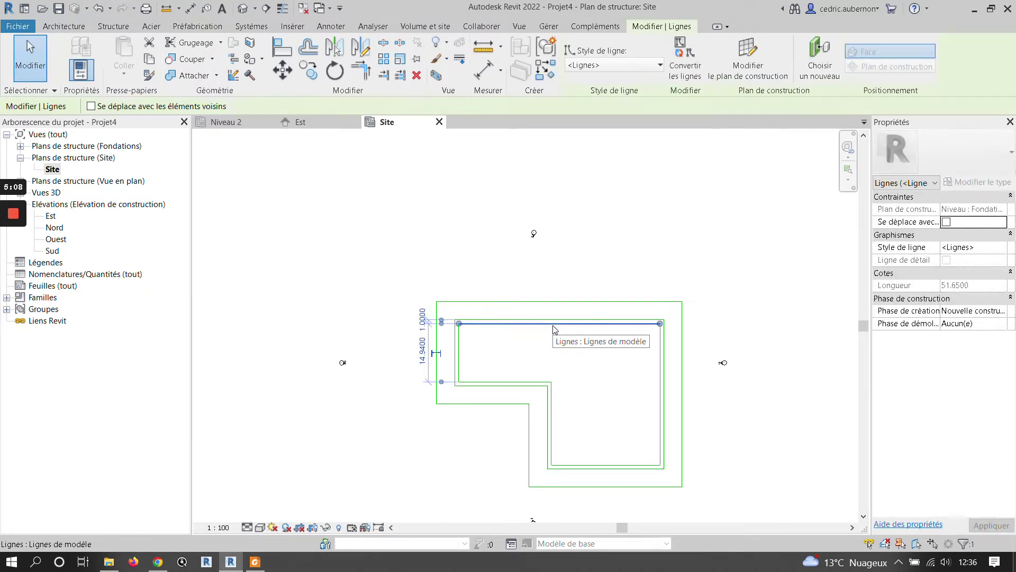
{"action": "key", "text": "Tab"}
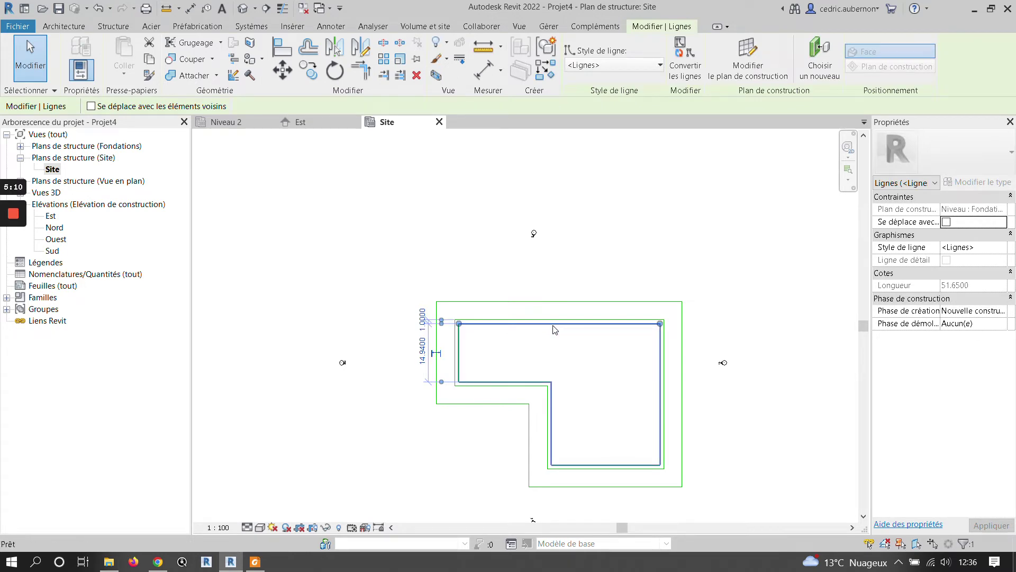
{"action": "key", "text": "Escape"}
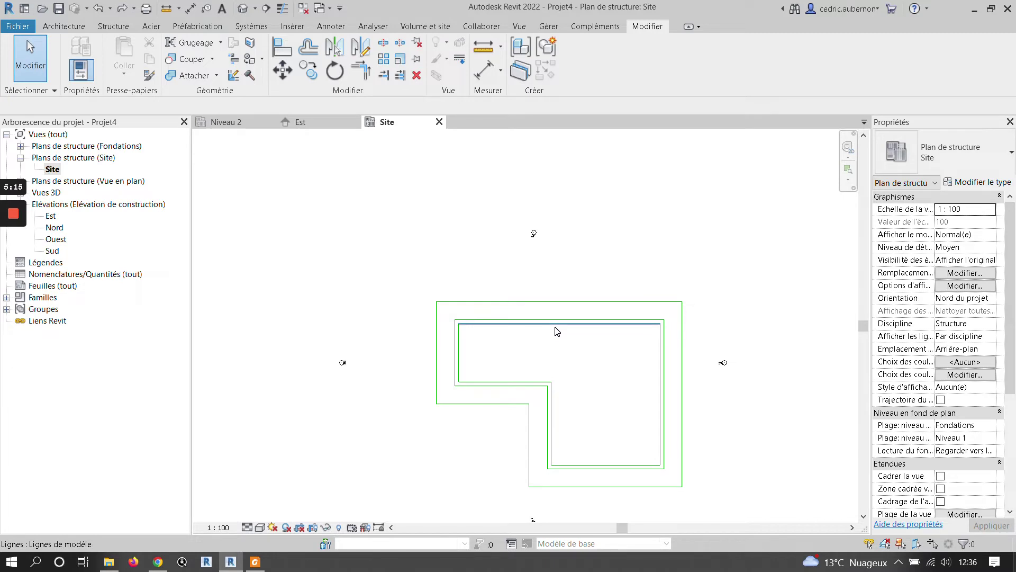
Step: Delete the innermost L-shaped outline by selecting its whole connected chain of lines
{"action": "key", "text": "Tab"}
{"action": "left_click", "coordinate": [558, 325]}
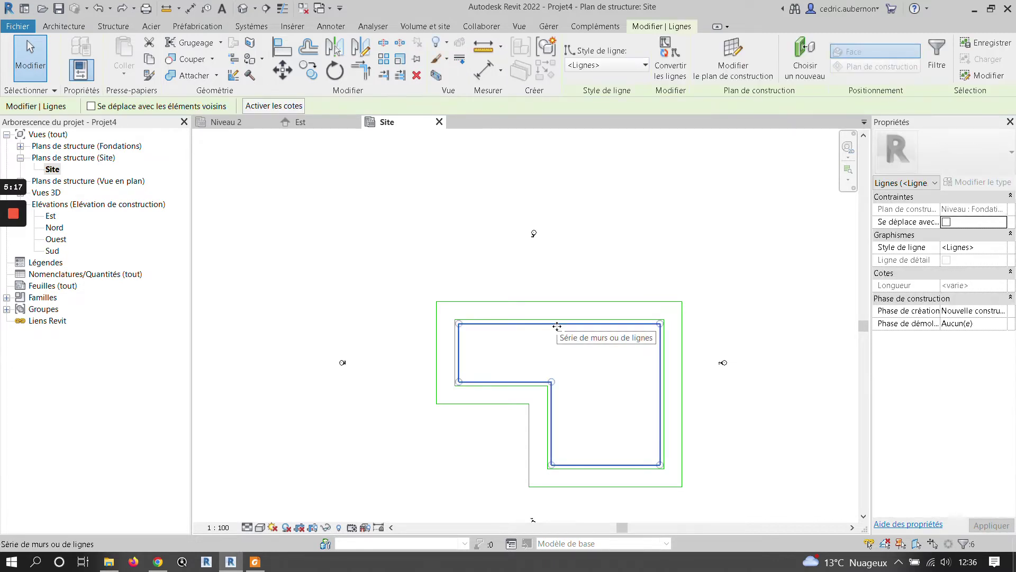
{"action": "key", "text": "Escape"}
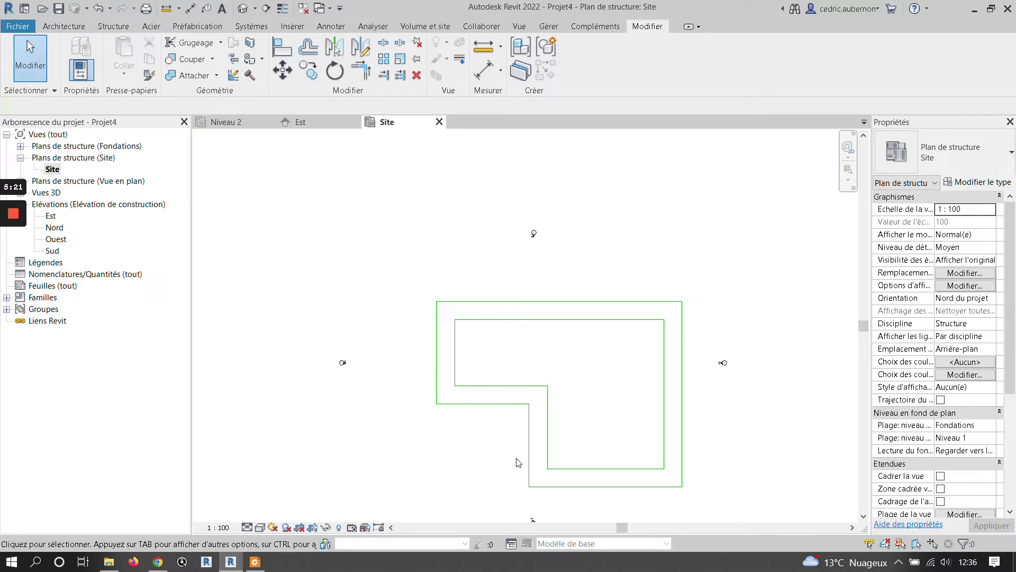
Step: Check which work plane the outer outline's top edge belongs to, and clear the selection
{"action": "scroll", "coordinate": [560, 320], "scroll_direction": "down", "scroll_amount": 1}
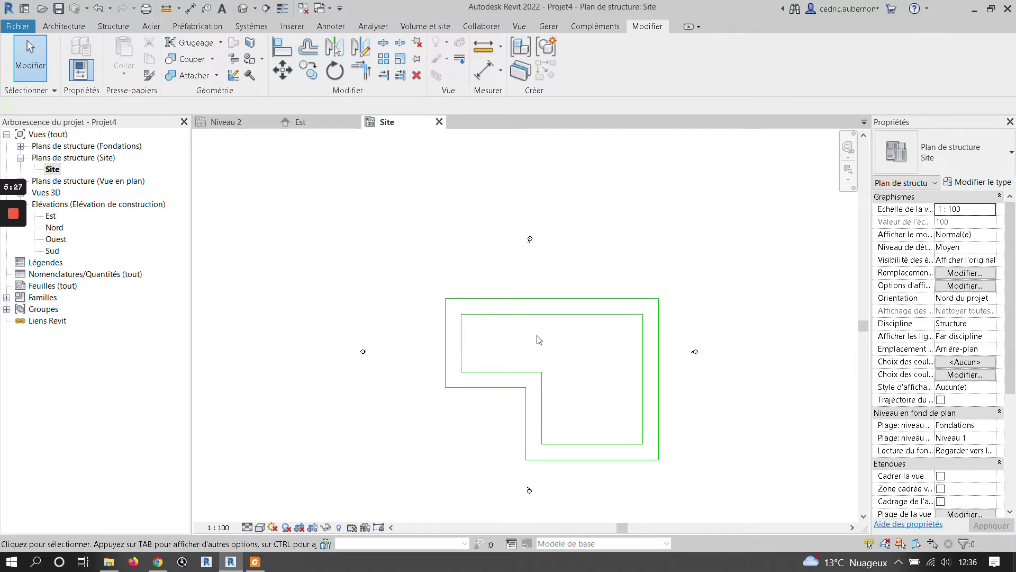
{"action": "left_click", "coordinate": [630, 303]}
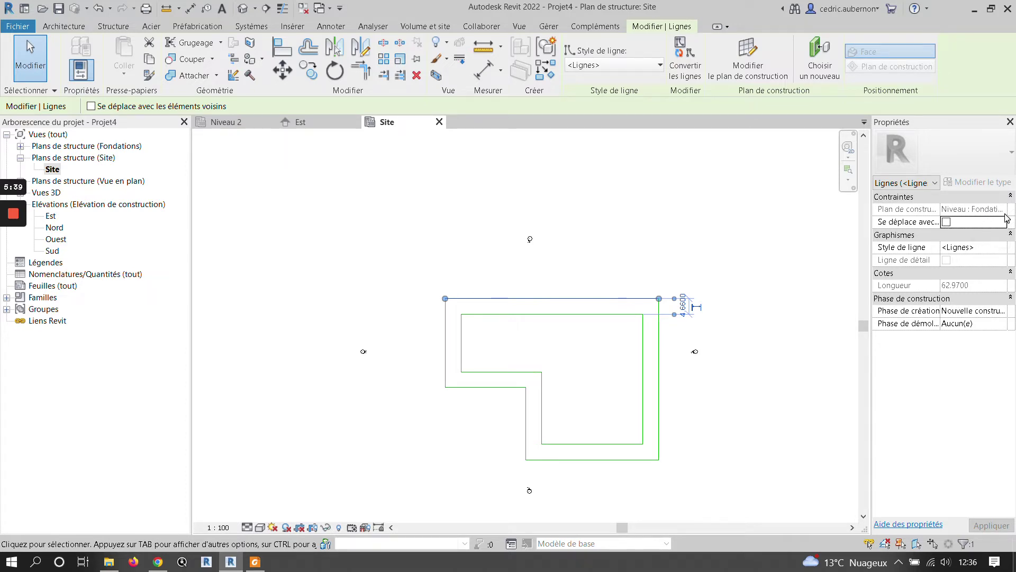
{"action": "key", "text": "Escape"}
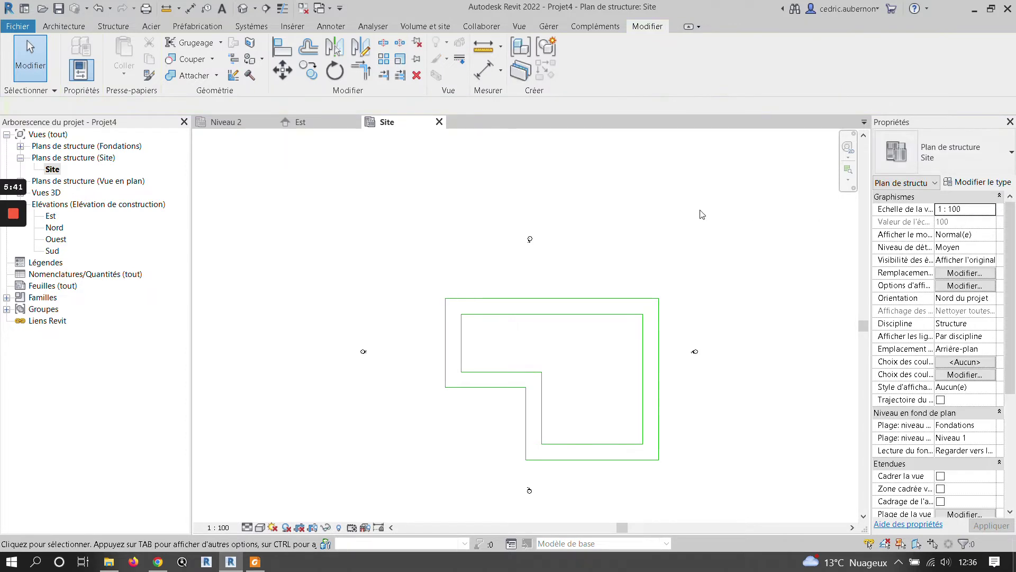
Step: Select the outer outline's six lines one by one, try adding and removing a line of the inner outline, and clear the selection
{"action": "left_click", "coordinate": [646, 299]}
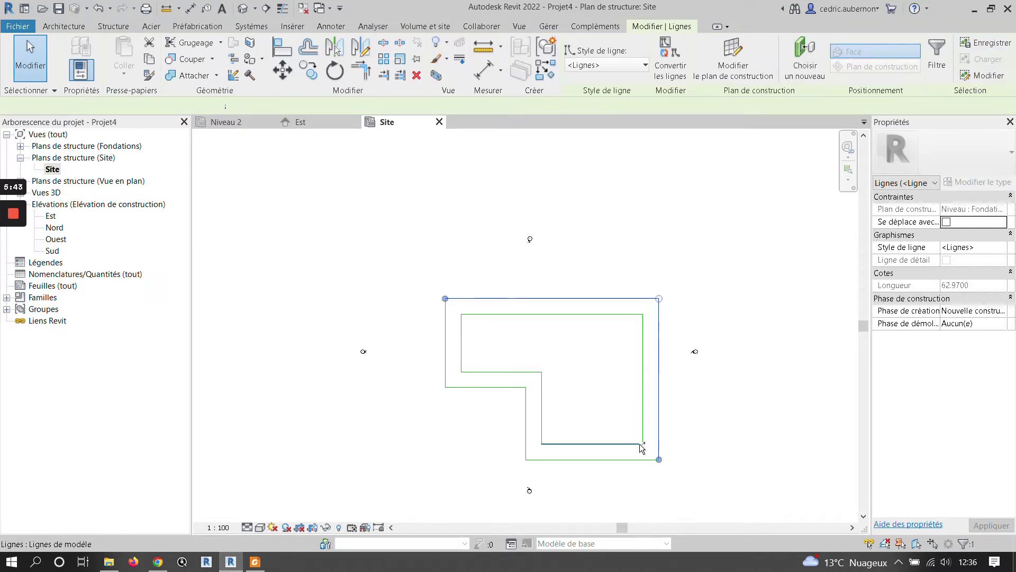
{"action": "left_click", "coordinate": [631, 459], "text": "ctrl"}
{"action": "left_click", "coordinate": [527, 447], "text": "ctrl"}
{"action": "left_click", "coordinate": [503, 388], "text": "ctrl"}
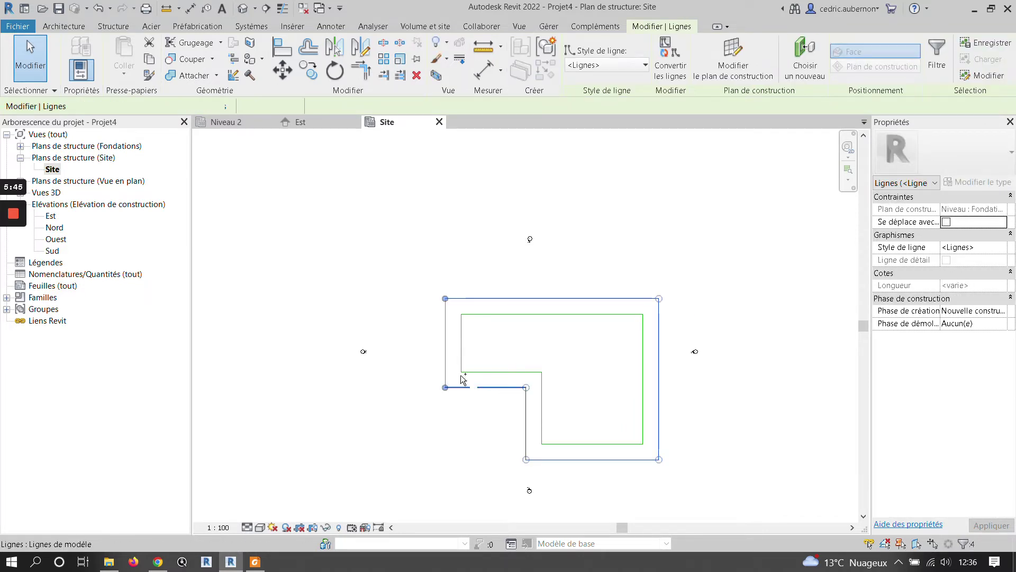
{"action": "left_click", "coordinate": [447, 365], "text": "ctrl"}
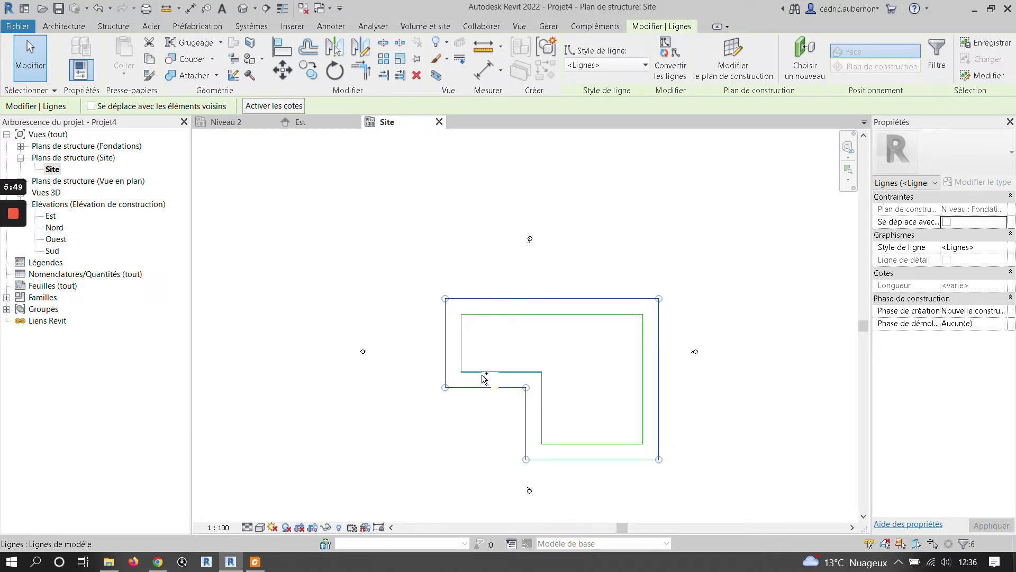
{"action": "left_click", "coordinate": [483, 373], "text": "ctrl"}
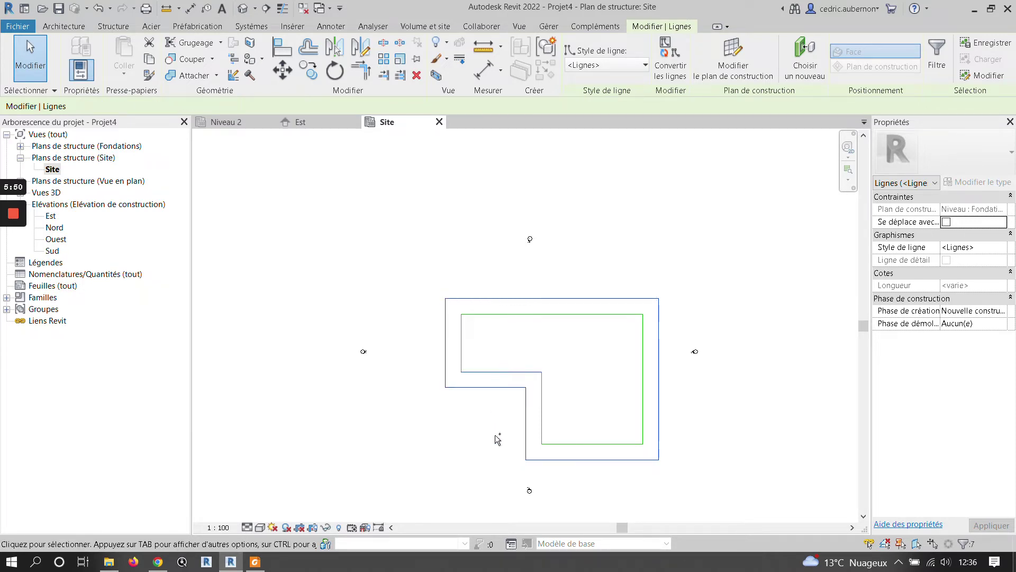
{"action": "left_click", "coordinate": [508, 371], "text": "shift"}
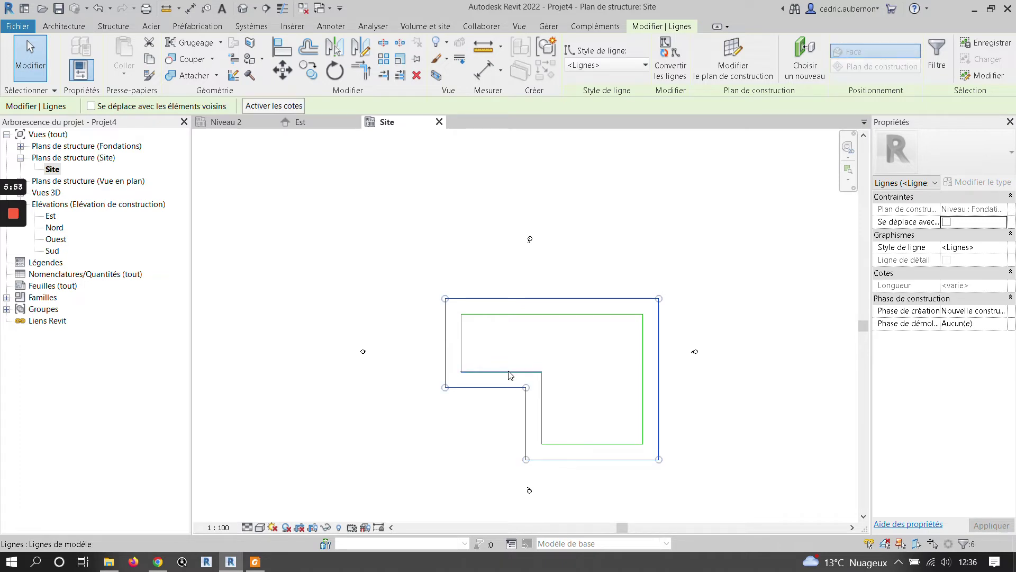
{"action": "left_click", "coordinate": [505, 372], "text": "ctrl"}
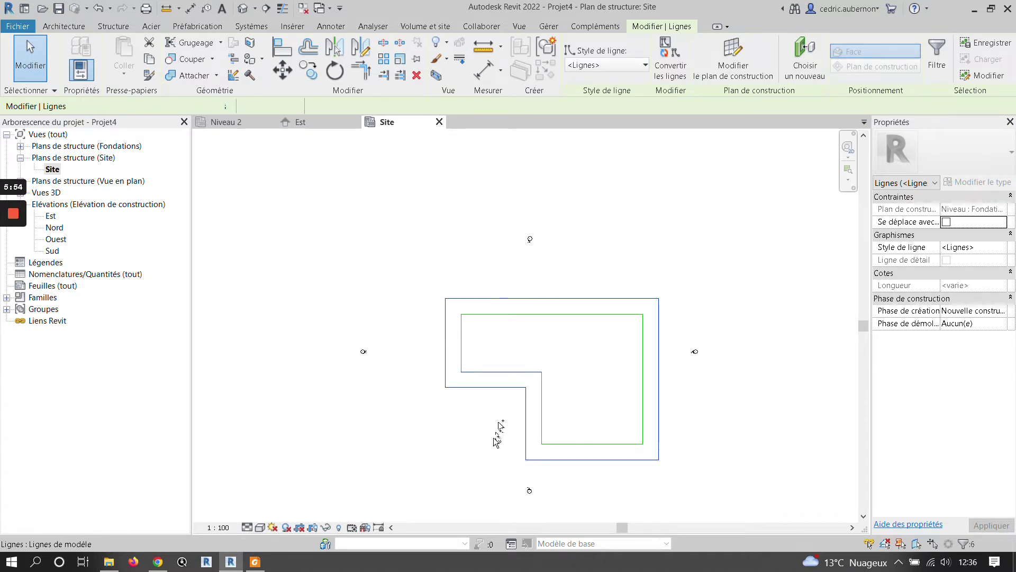
{"action": "left_click", "coordinate": [503, 373], "text": "shift"}
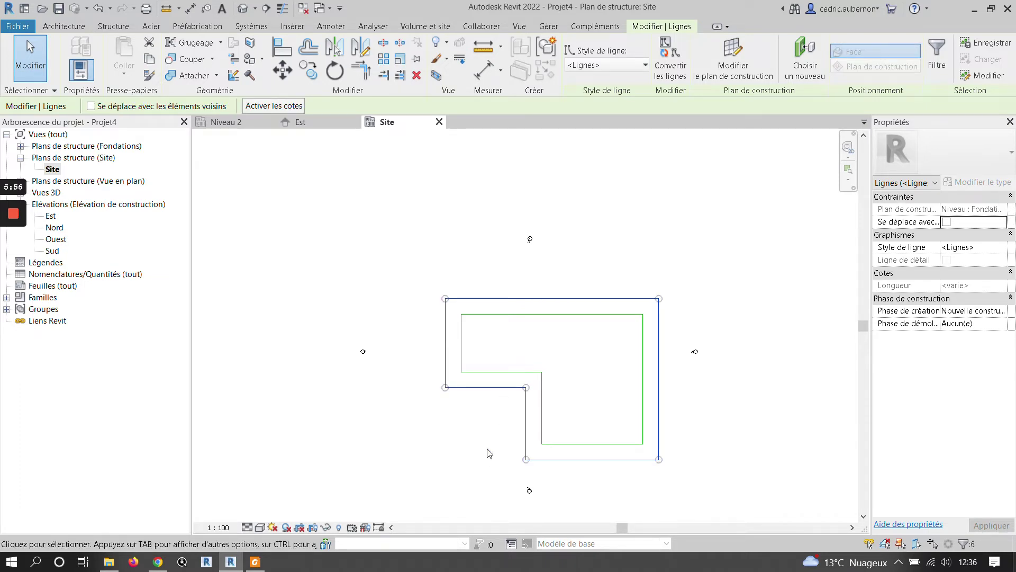
{"action": "key", "text": "Escape"}
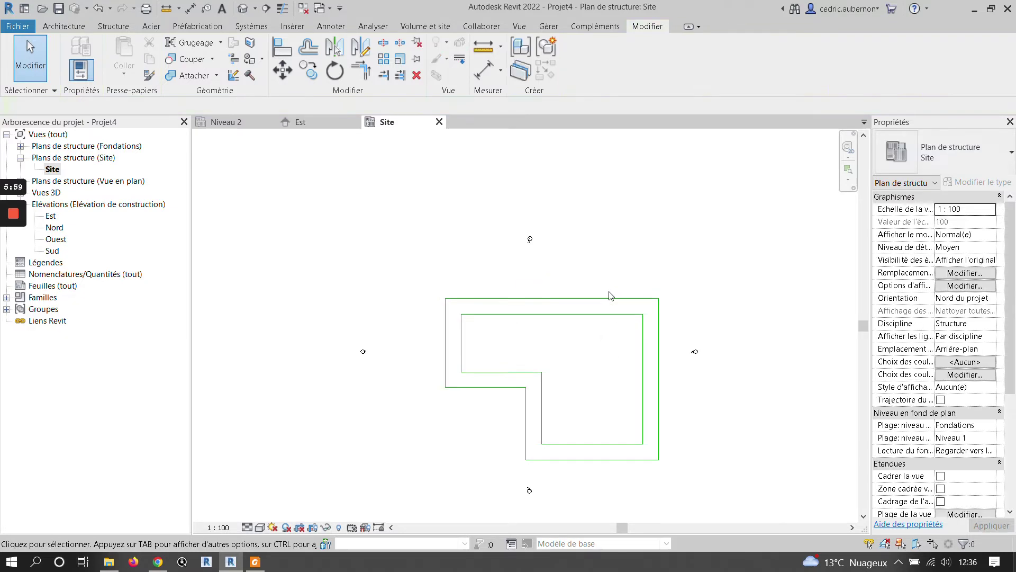
Step: Select the outer outline as one connected chain and change its work plane to Niveau 1
{"action": "key", "text": "Tab"}
{"action": "left_click", "coordinate": [597, 300]}
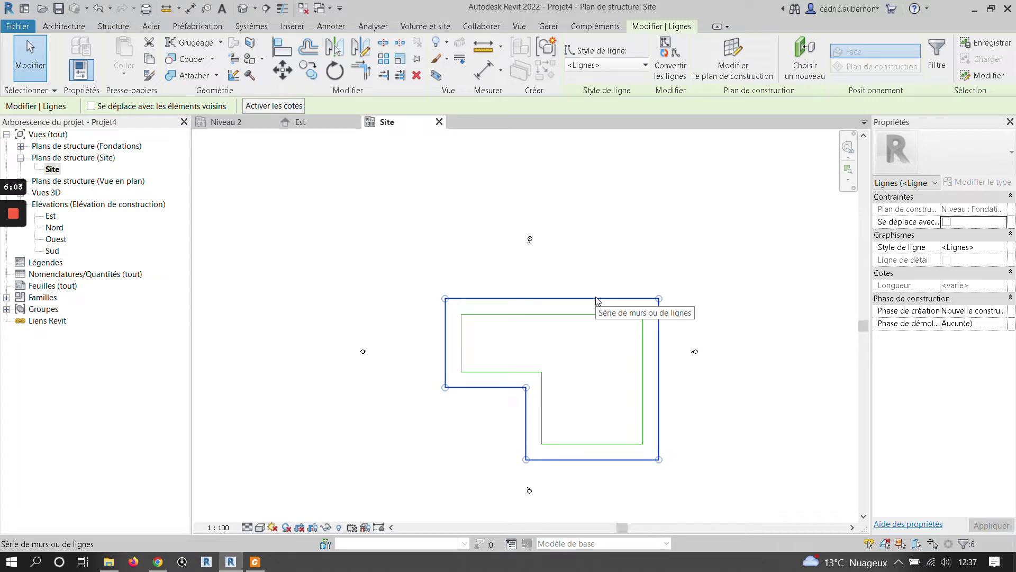
{"action": "left_click", "coordinate": [734, 79]}
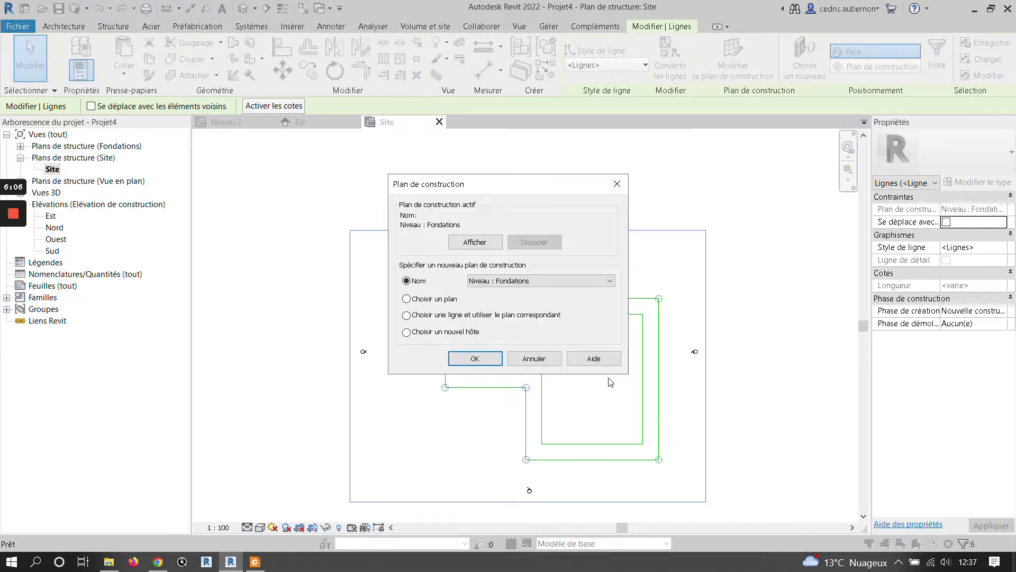
{"action": "left_click", "coordinate": [553, 280]}
{"action": "left_click", "coordinate": [509, 299]}
{"action": "left_click", "coordinate": [490, 362]}
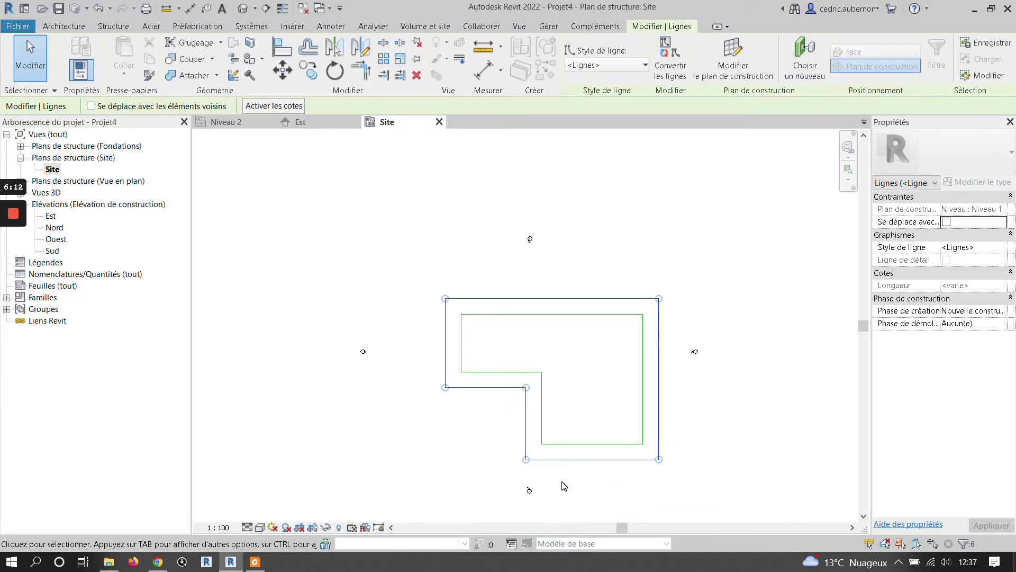
{"action": "left_click", "coordinate": [719, 434]}
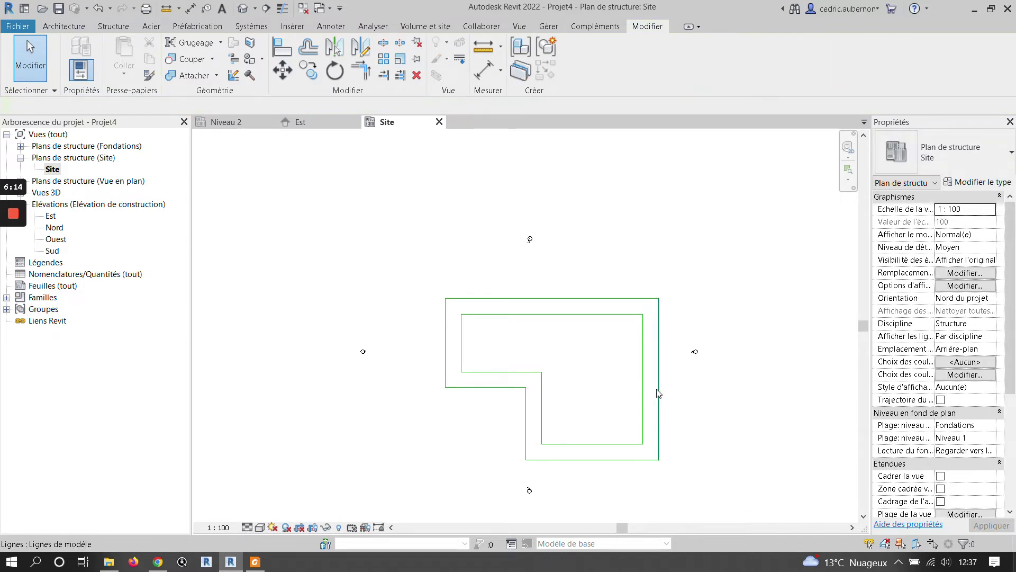
Step: Check the work plane of the outer outline's right edge and view both outlines against the levels in the Est elevation
{"action": "left_click", "coordinate": [660, 391]}
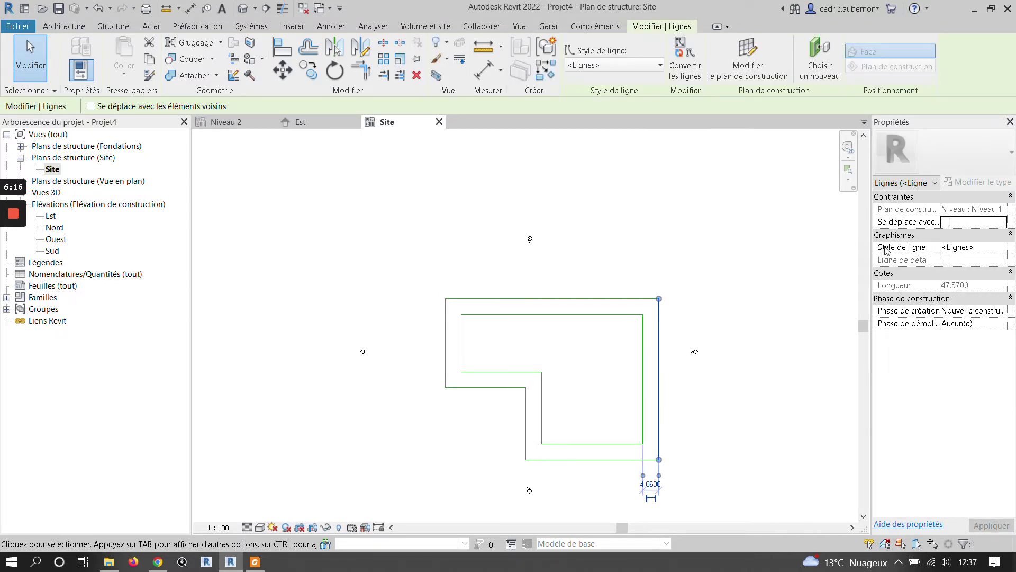
{"action": "double_click", "coordinate": [51, 216]}
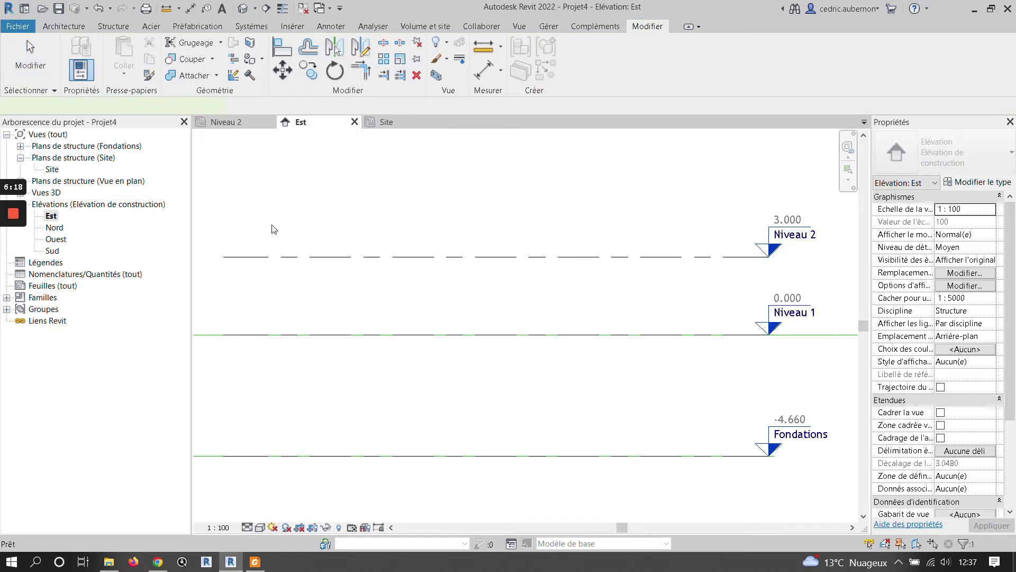
{"action": "scroll", "coordinate": [674, 362], "scroll_direction": "down", "scroll_amount": 5}
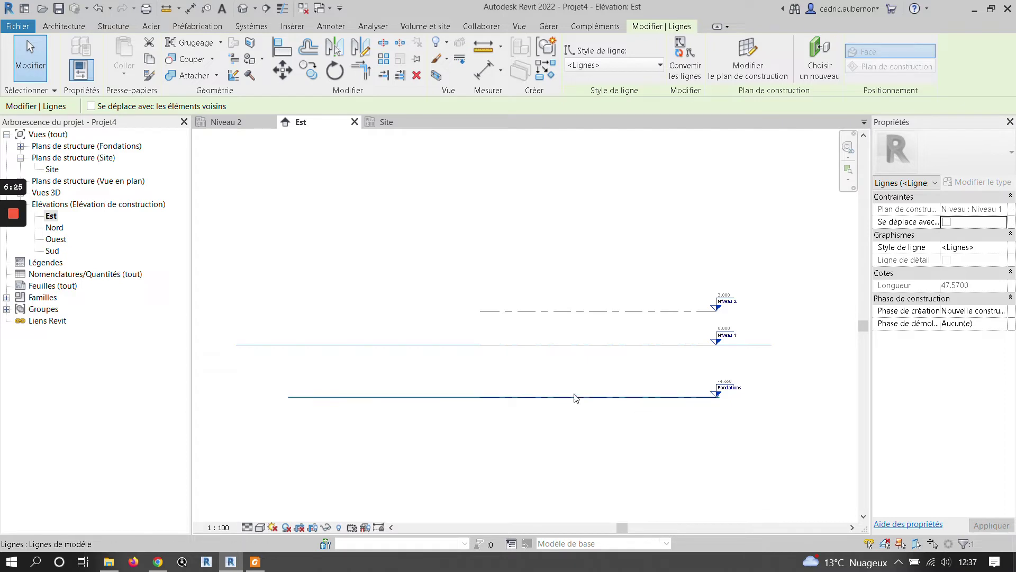
Step: Cut the outer outline's top edge in the Site plan and try pasting it aligned to a picked level in the Est elevation
{"action": "double_click", "coordinate": [53, 169]}
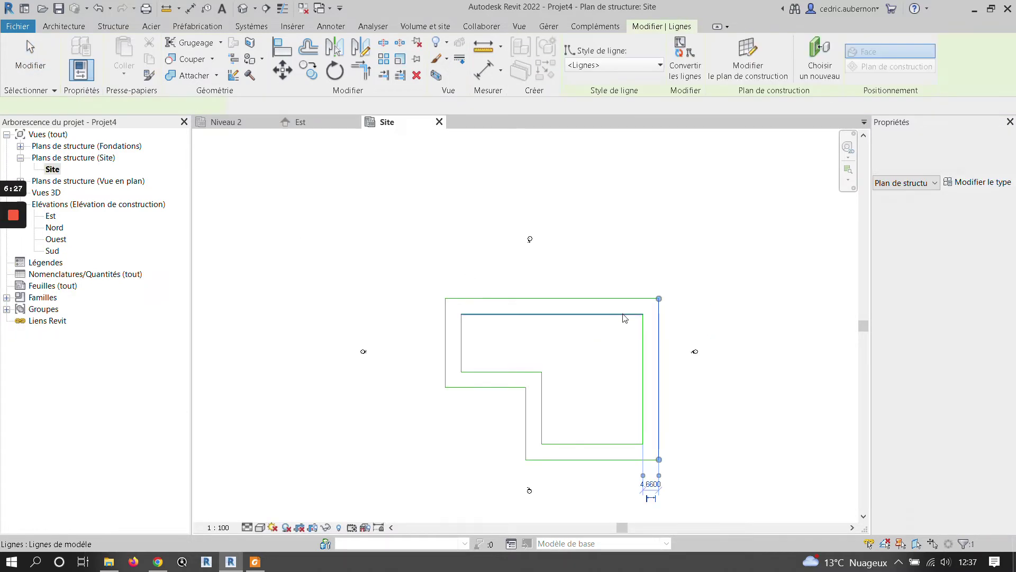
{"action": "left_click", "coordinate": [626, 298]}
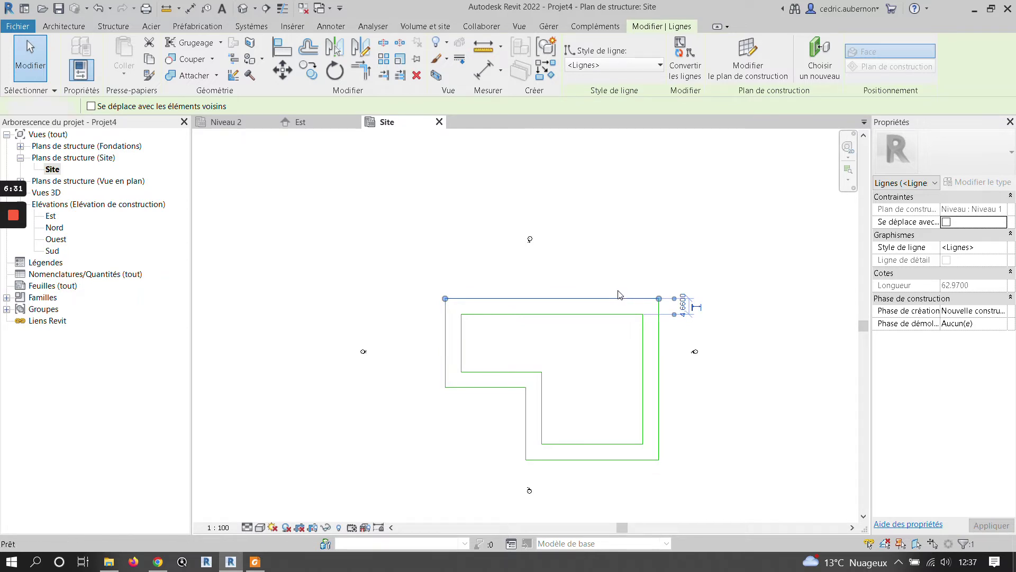
{"action": "key", "text": "Delete"}
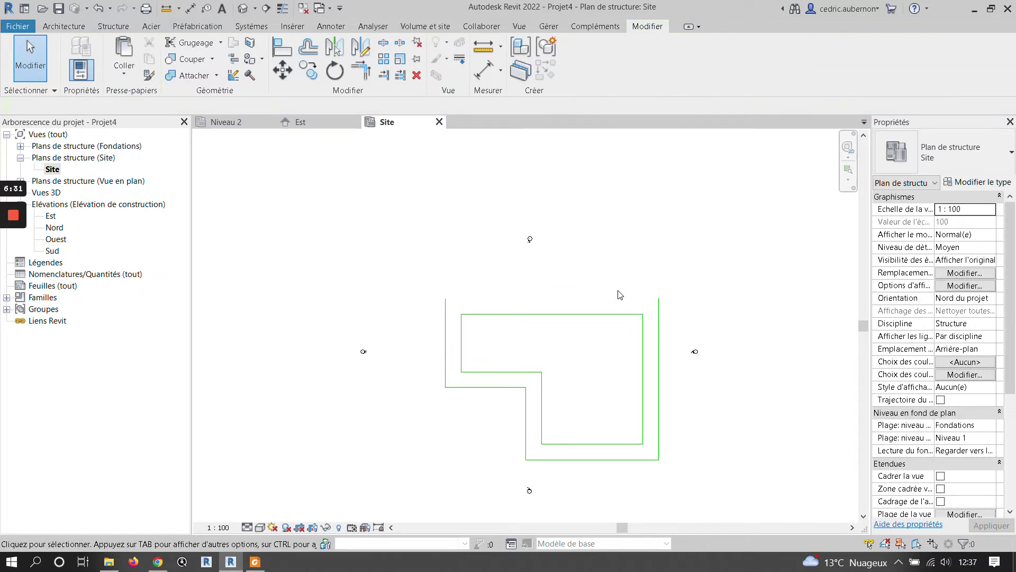
{"action": "left_click", "coordinate": [124, 73]}
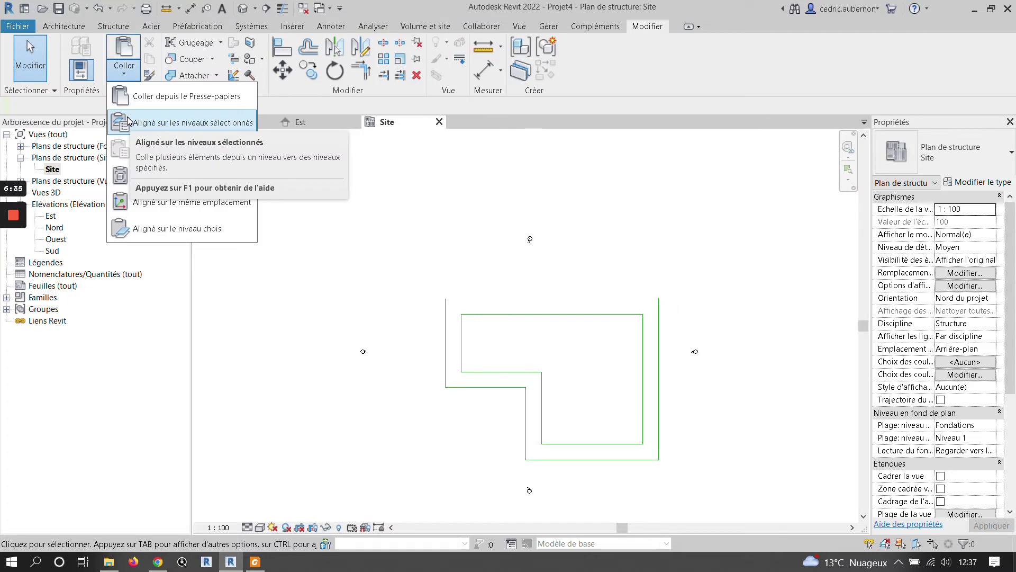
{"action": "left_click", "coordinate": [143, 229]}
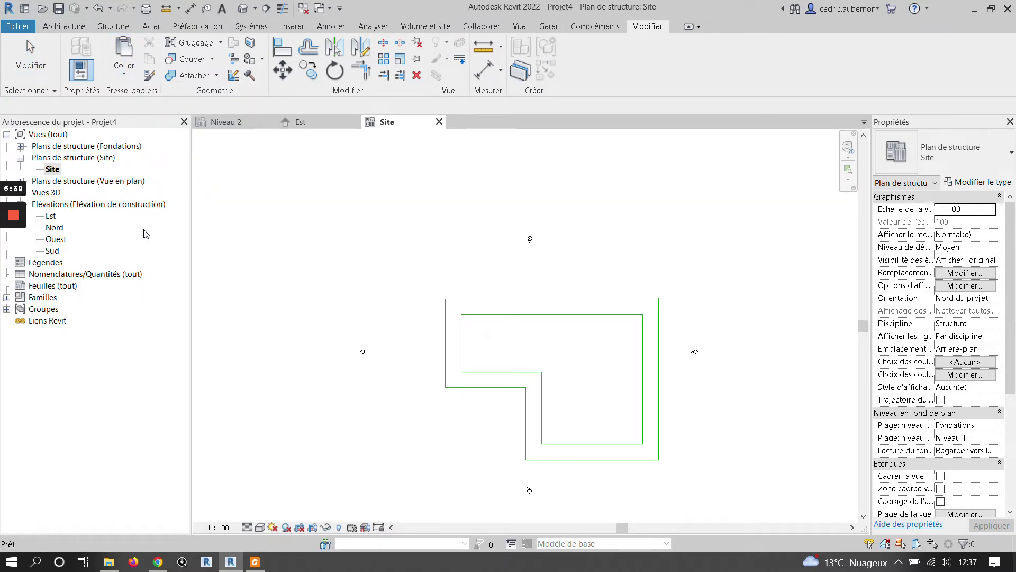
{"action": "double_click", "coordinate": [49, 216]}
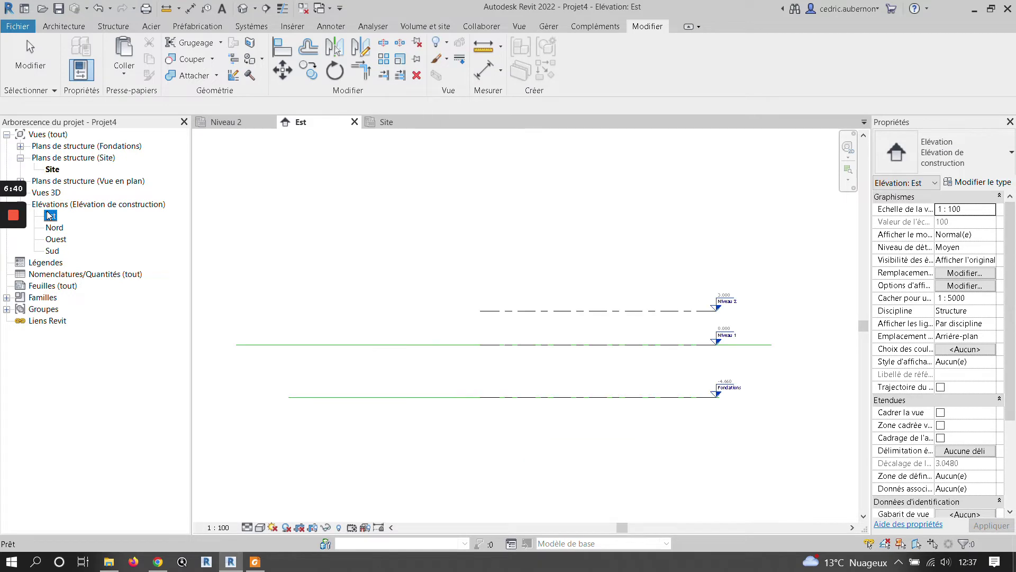
{"action": "left_click", "coordinate": [560, 345]}
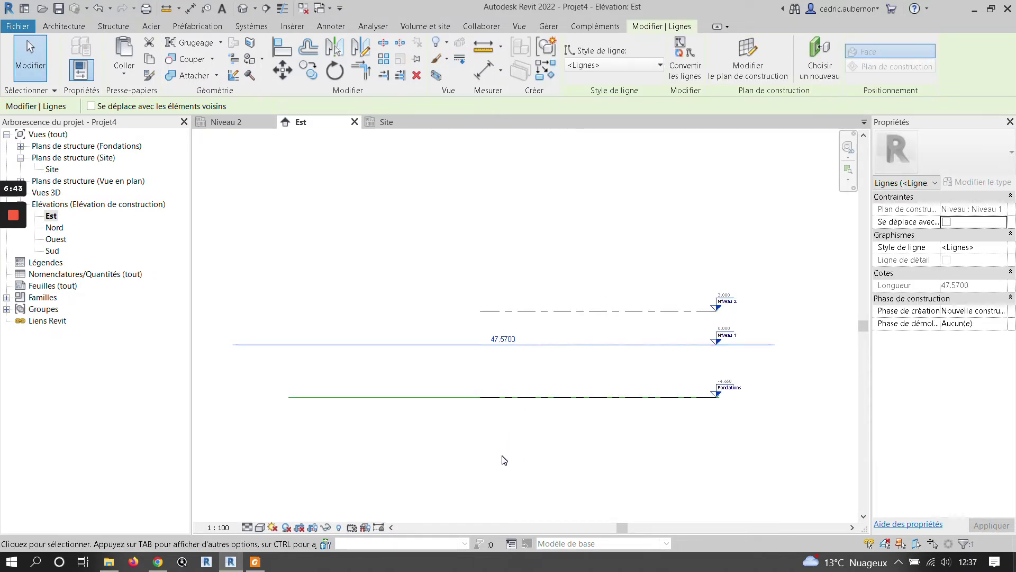
{"action": "double_click", "coordinate": [49, 169]}
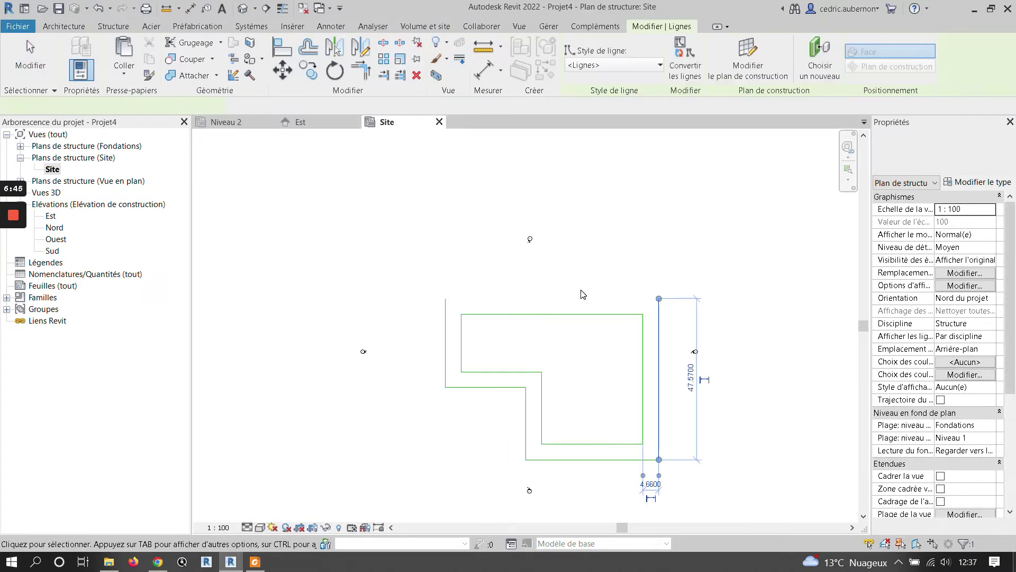
Step: Restore the outer outline's top edge at its original place in the Site plan and reselect it
{"action": "left_click", "coordinate": [609, 287]}
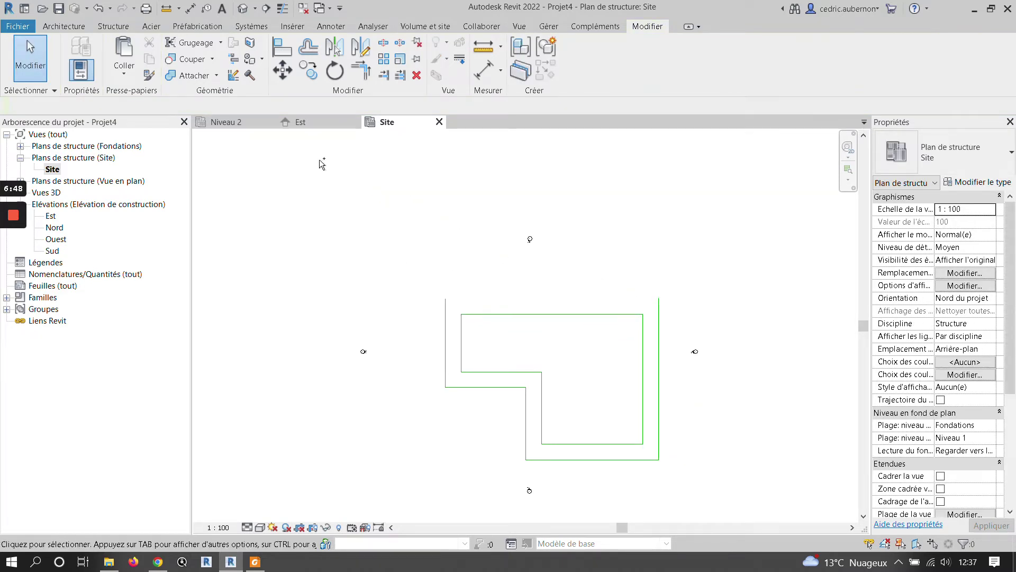
{"action": "left_click", "coordinate": [644, 309]}
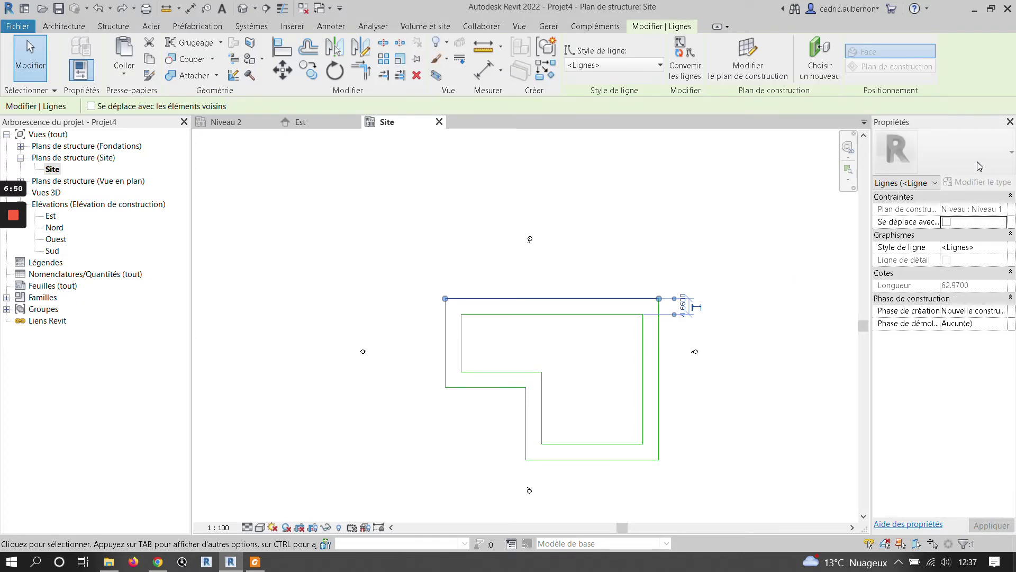
{"action": "key", "text": "Escape"}
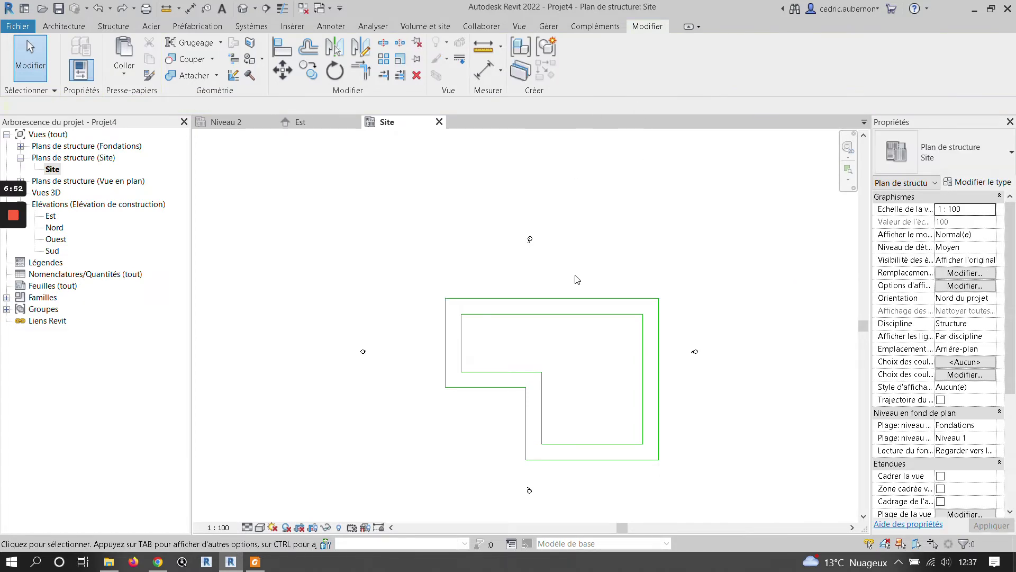
{"action": "left_click", "coordinate": [593, 298]}
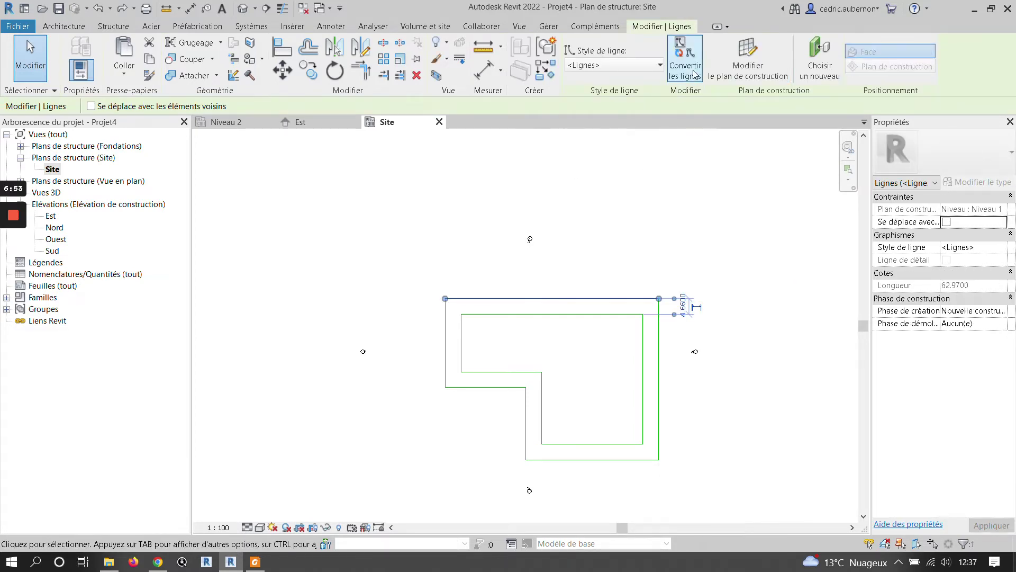
Step: Create a topographic surface at absolute elevation 0 from four corner points enclosing both outlines in the Site plan
{"action": "left_click", "coordinate": [746, 188]}
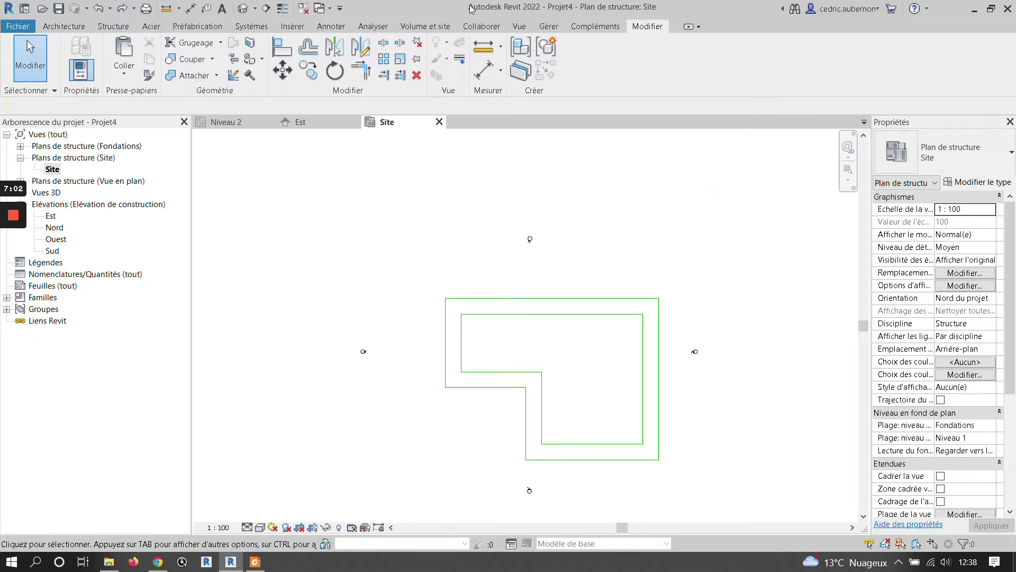
{"action": "left_click", "coordinate": [425, 27]}
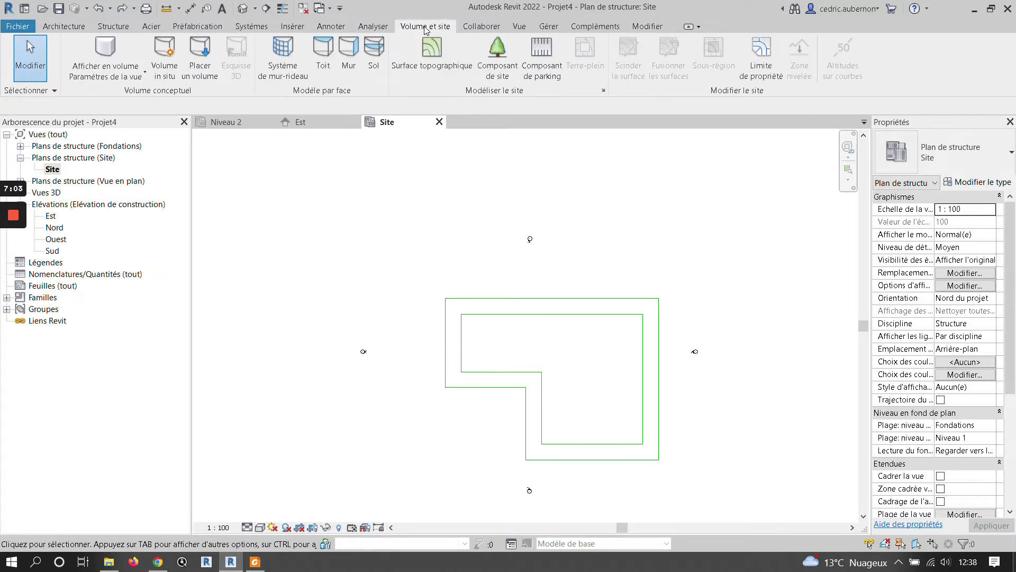
{"action": "left_click", "coordinate": [425, 59]}
{"action": "left_click_drag", "start_coordinate": [209, 106], "coordinate": [176, 105]}
{"action": "type", "text": "0"}
{"action": "left_click", "coordinate": [264, 107]}
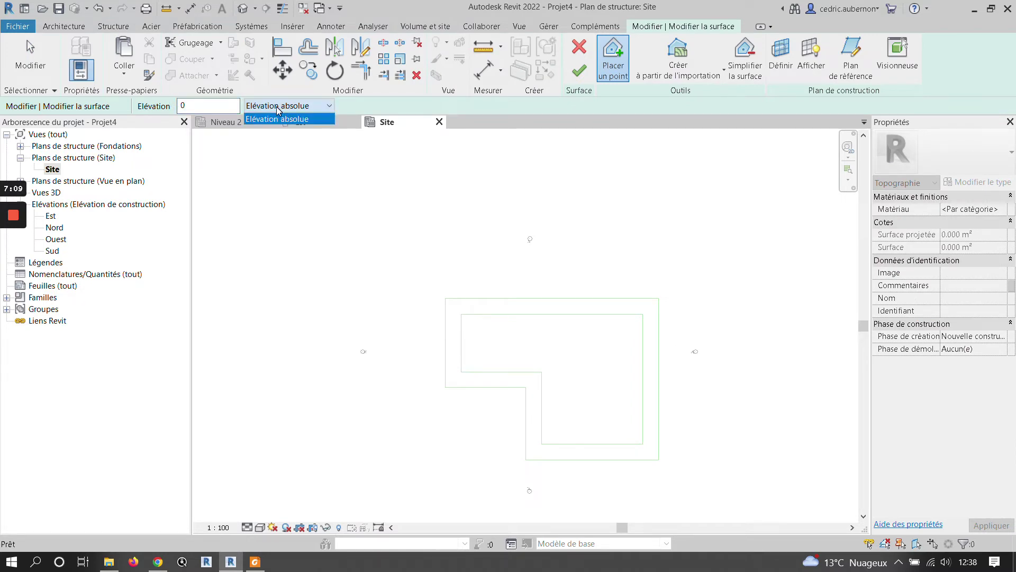
{"action": "left_click", "coordinate": [275, 117]}
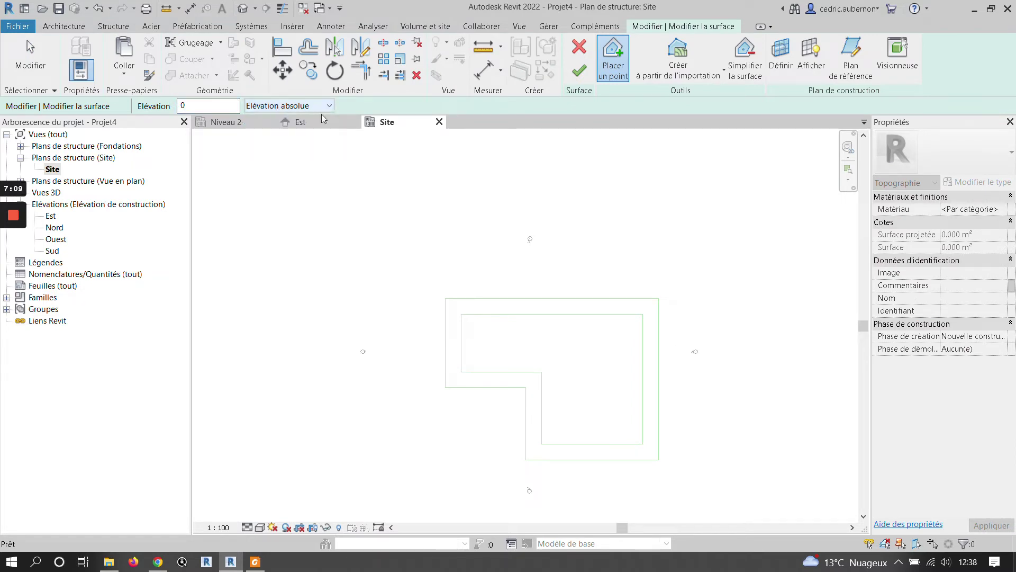
{"action": "left_click", "coordinate": [412, 258]}
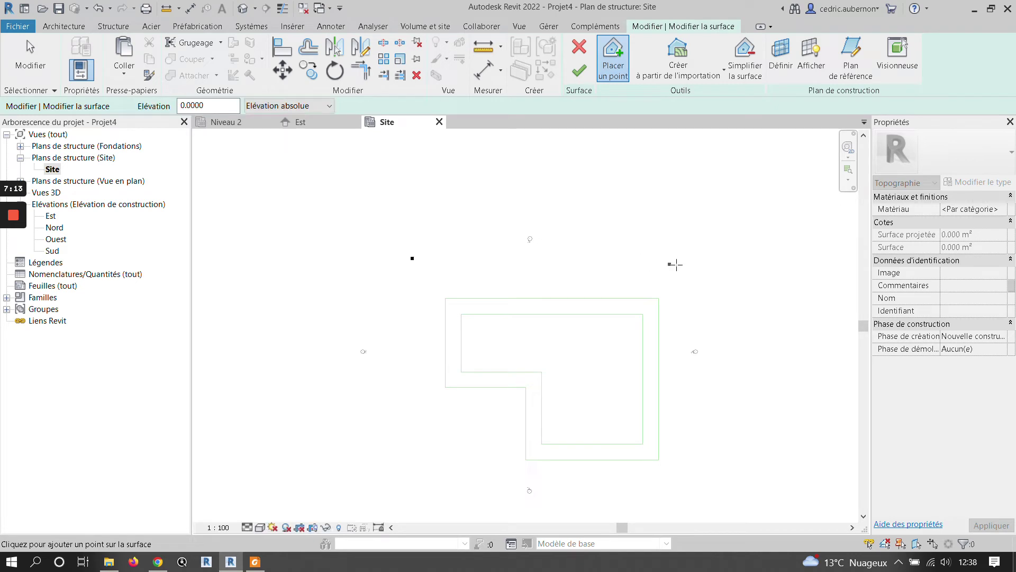
{"action": "left_click", "coordinate": [698, 260]}
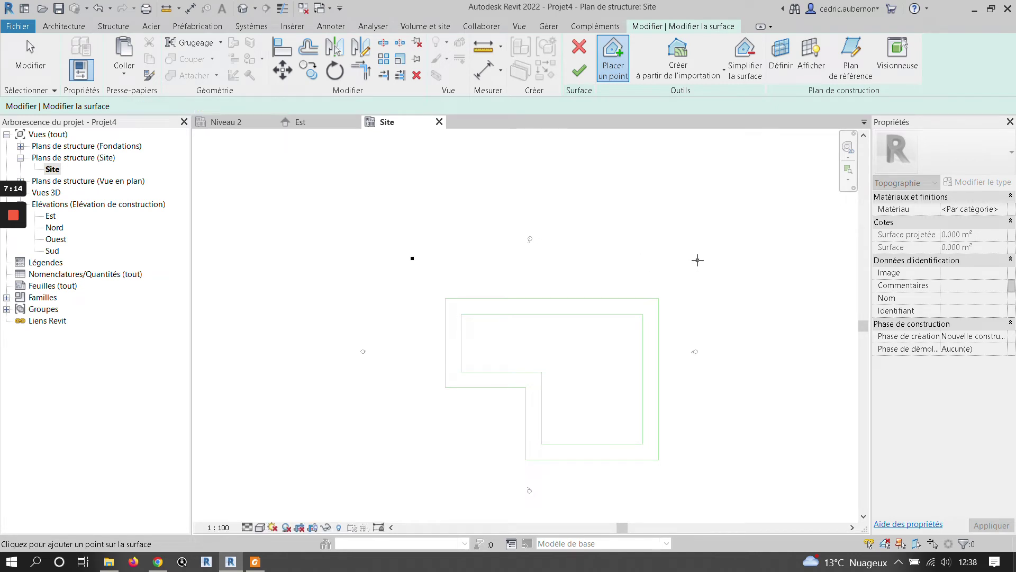
{"action": "left_click", "coordinate": [695, 480]}
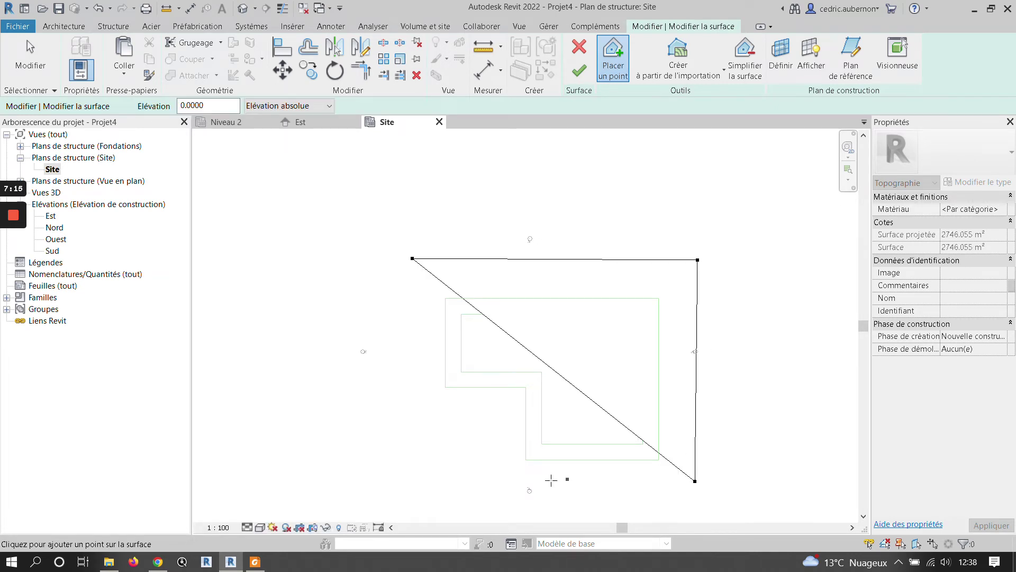
{"action": "left_click", "coordinate": [404, 486]}
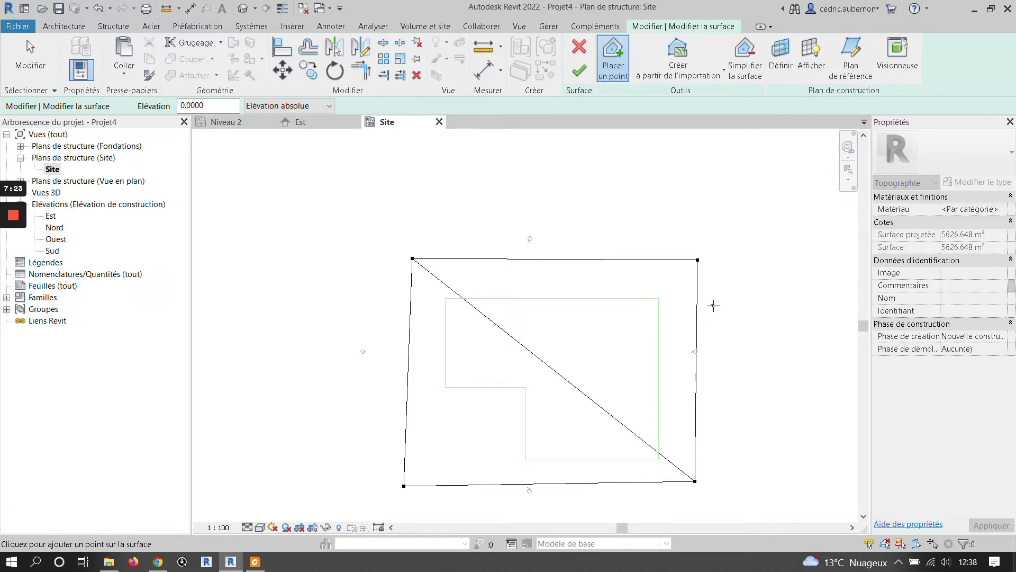
{"action": "left_click", "coordinate": [582, 70]}
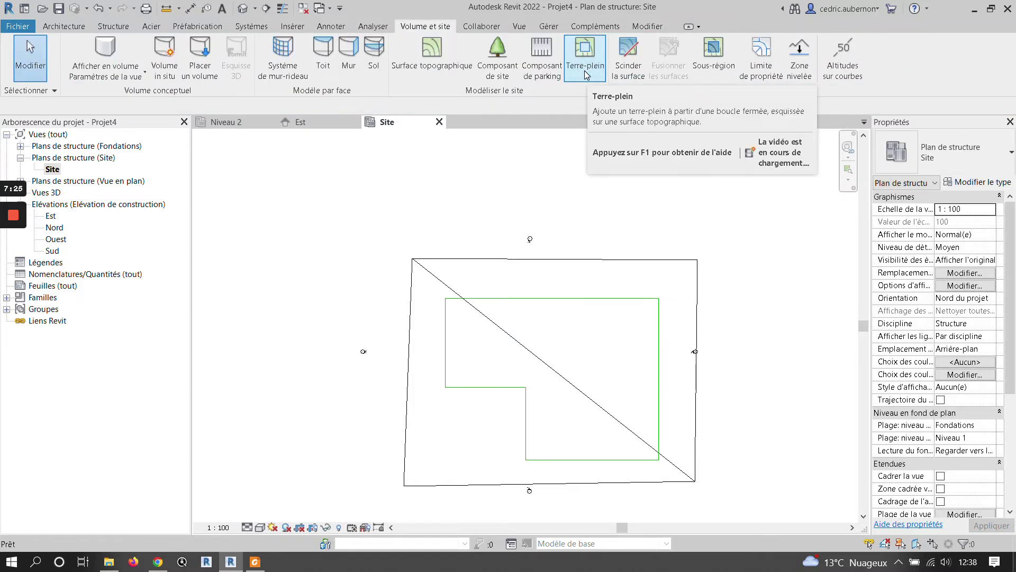
{"action": "left_click", "coordinate": [647, 260]}
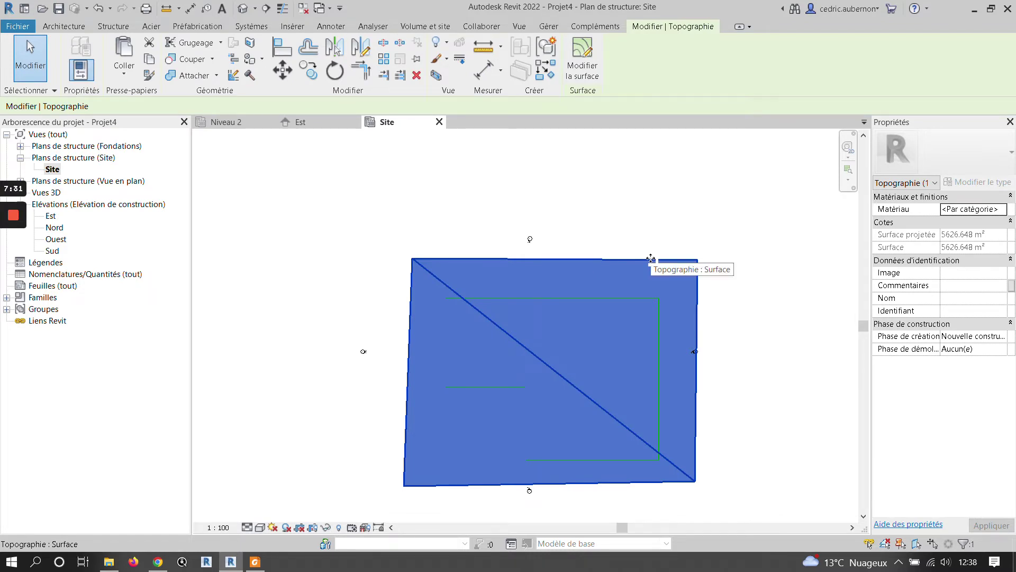
{"action": "left_click", "coordinate": [650, 183]}
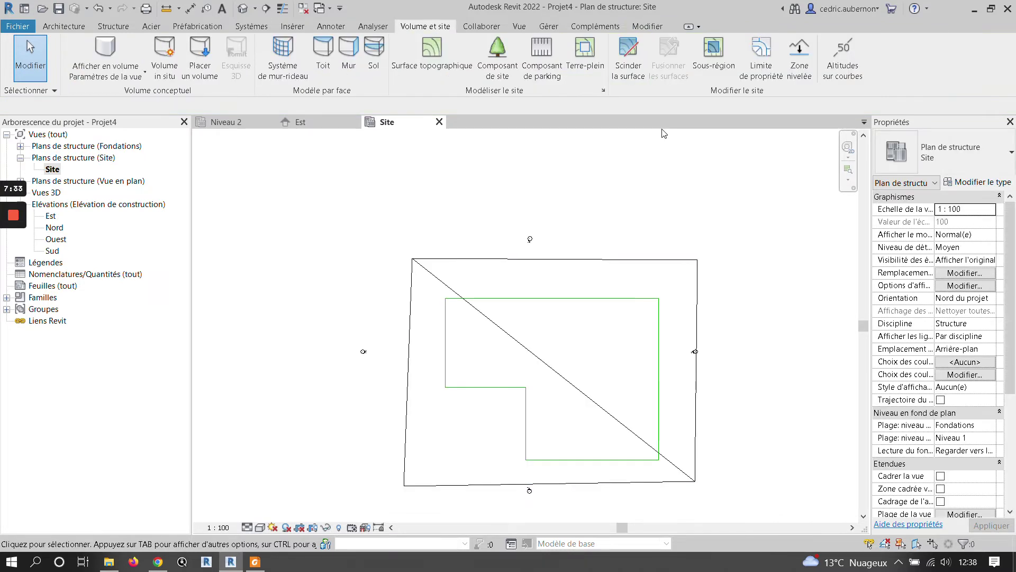
{"action": "left_click", "coordinate": [797, 79]}
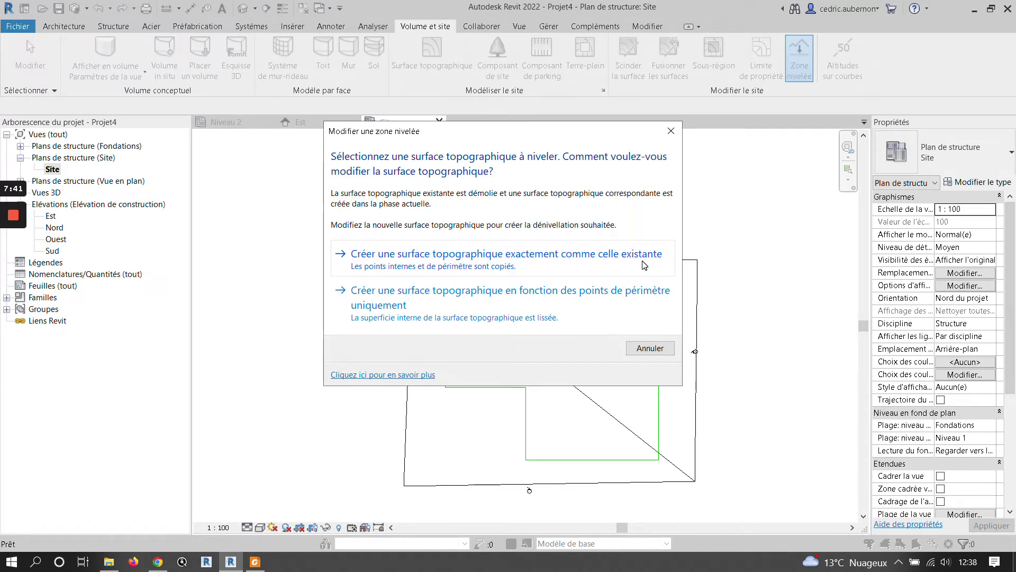
{"action": "left_click", "coordinate": [671, 129]}
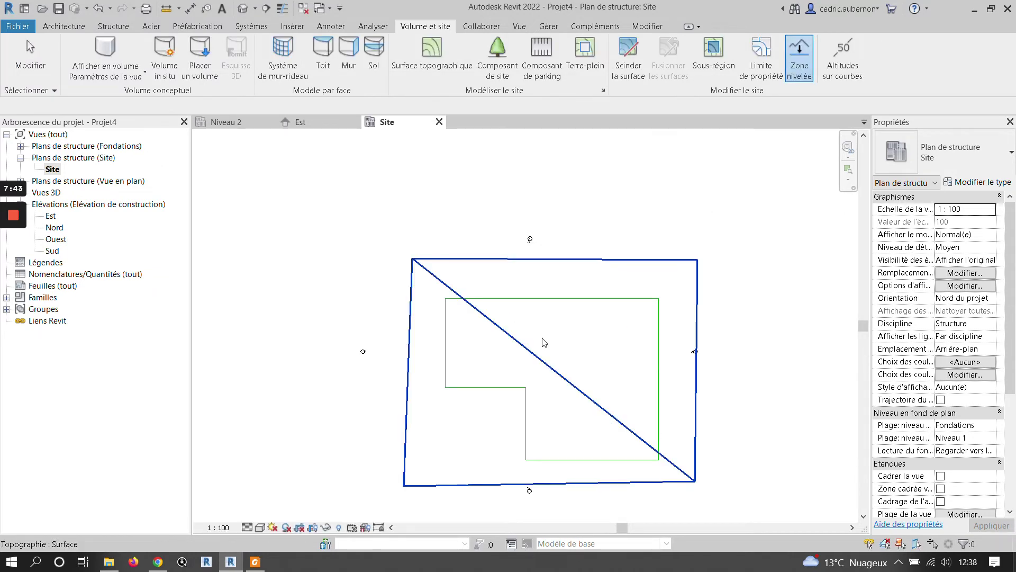
{"action": "key", "text": "Escape"}
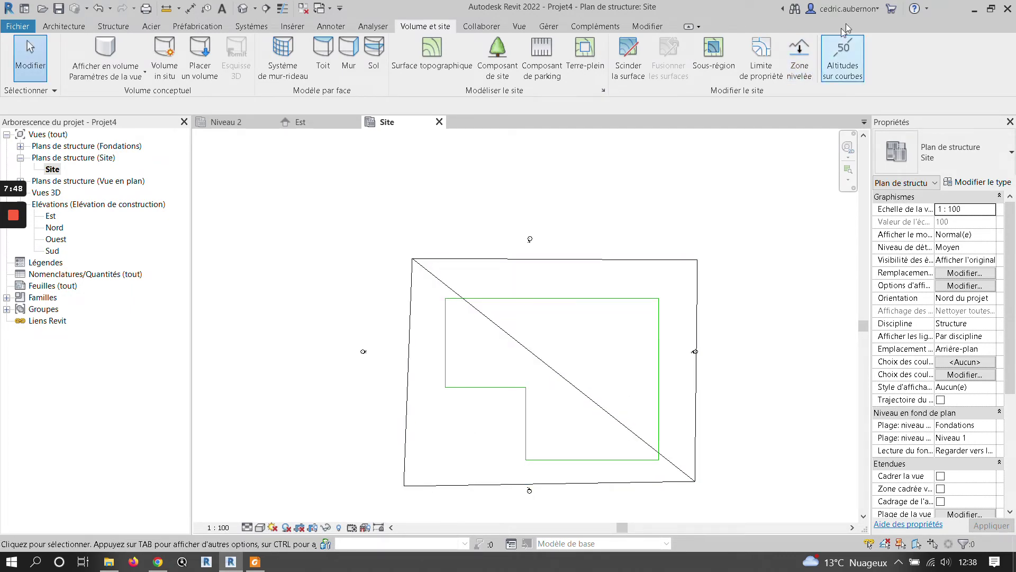
Step: Start a graded region on the topographic surface, copying it exactly like the existing one with internal and perimeter points
{"action": "left_click", "coordinate": [799, 58]}
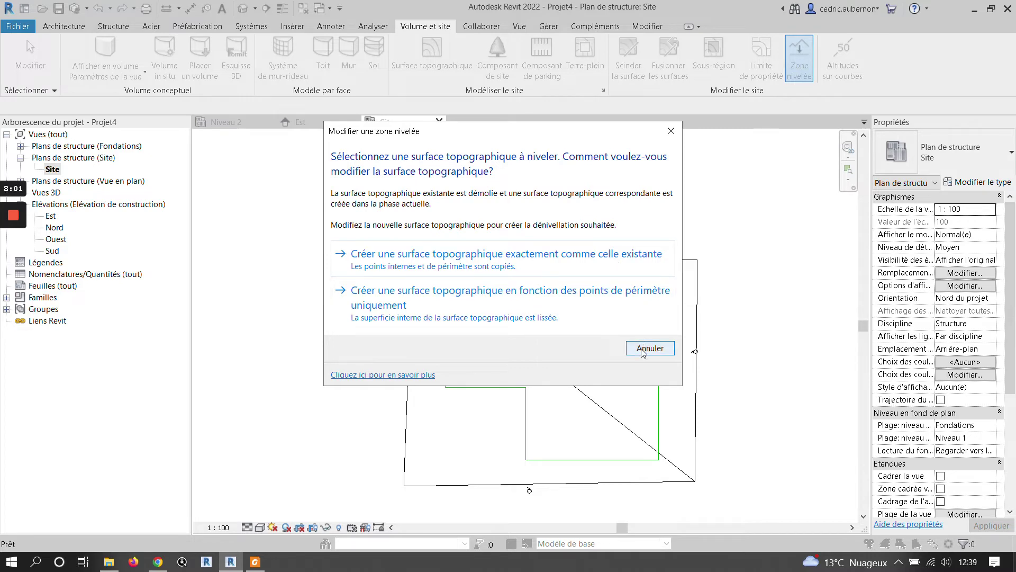
{"action": "left_click", "coordinate": [630, 268]}
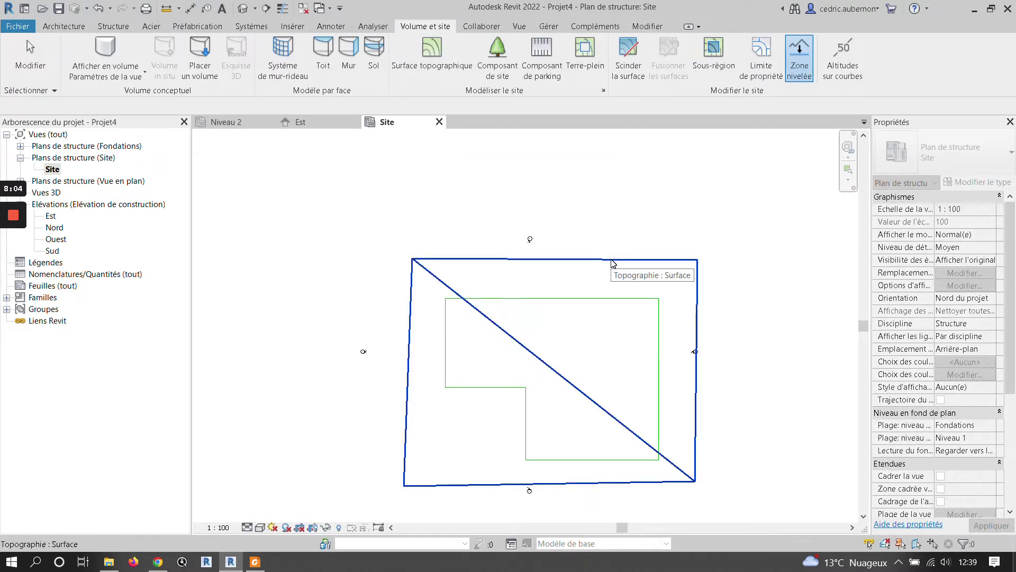
{"action": "left_click", "coordinate": [566, 260]}
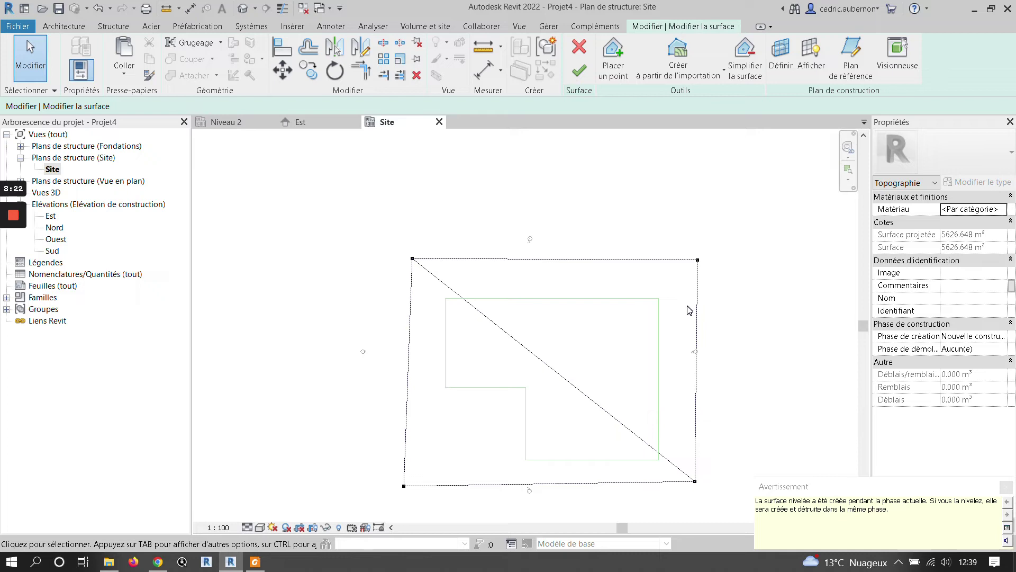
Step: Add surface points at absolute elevation 0 on all six corners of the outer outline
{"action": "left_click", "coordinate": [612, 58]}
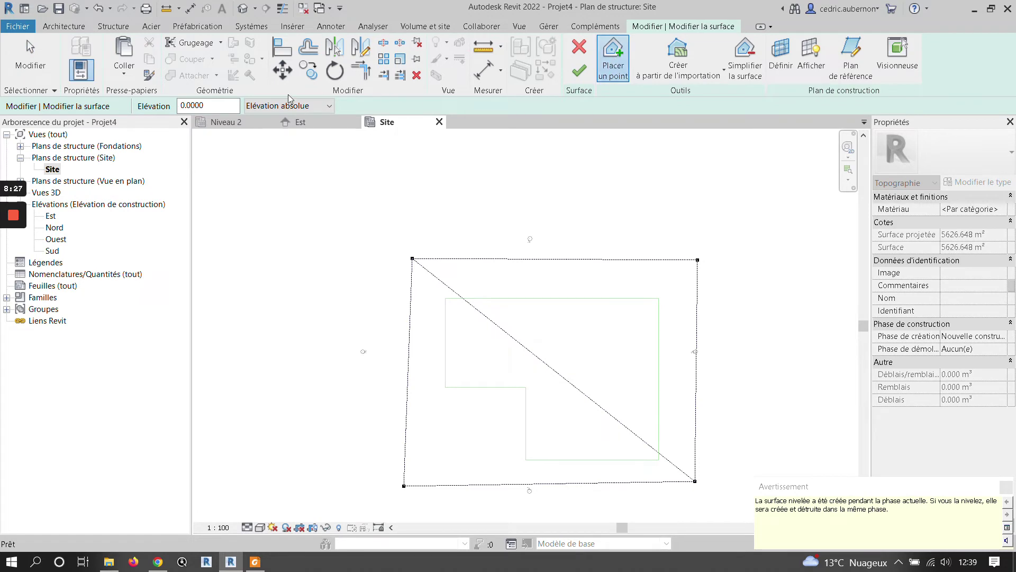
{"action": "left_click", "coordinate": [445, 298]}
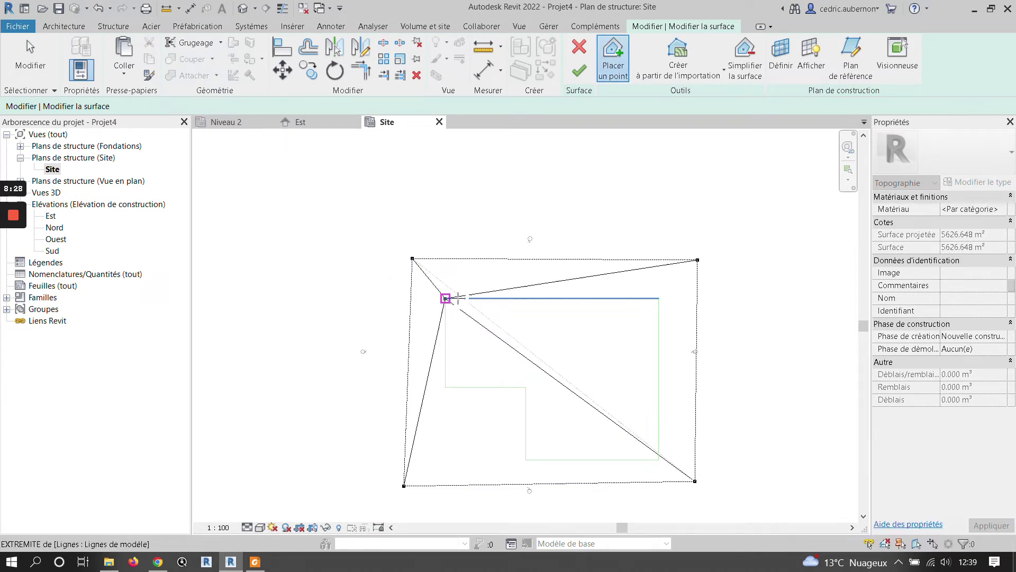
{"action": "left_click", "coordinate": [659, 297]}
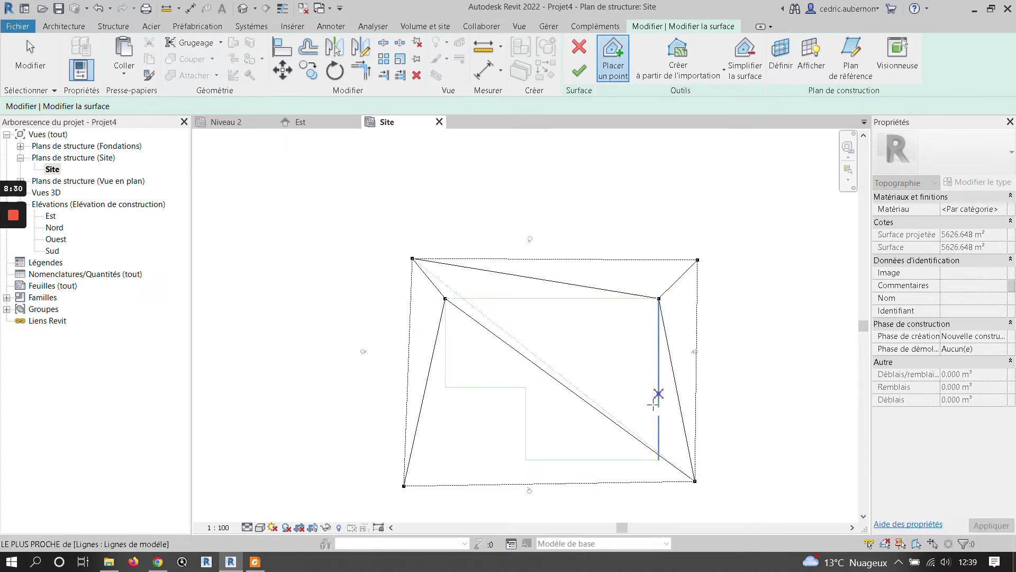
{"action": "left_click", "coordinate": [659, 459]}
{"action": "left_click", "coordinate": [526, 459]}
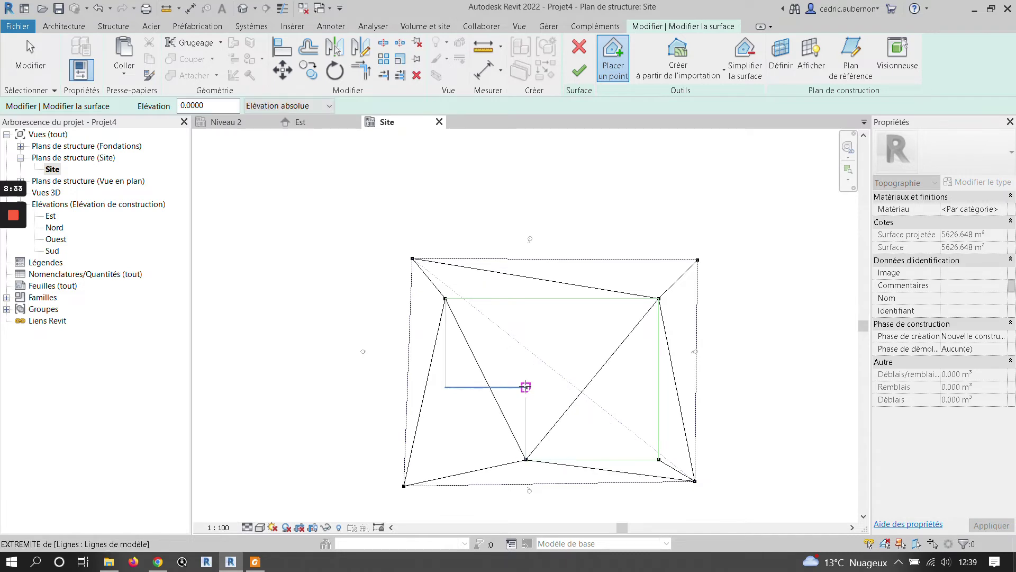
{"action": "left_click", "coordinate": [525, 387]}
{"action": "left_click", "coordinate": [445, 386]}
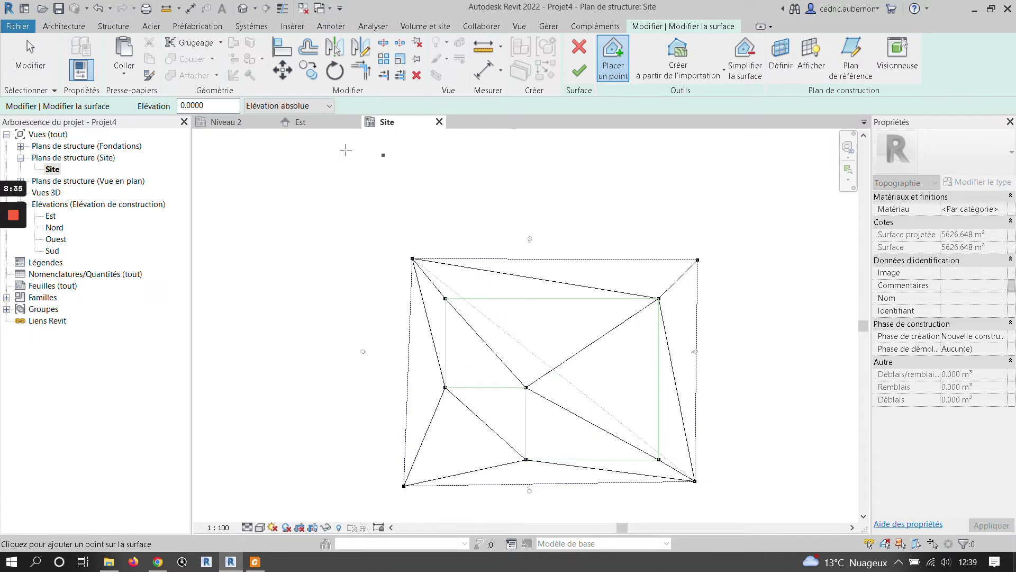
Step: Add surface points at elevation -4.66 on all six corners of the inner outline and finish the graded surface
{"action": "double_click", "coordinate": [201, 106]}
{"action": "type", "text": "-4"}
{"action": "scroll", "coordinate": [461, 315], "scroll_direction": "up", "scroll_amount": 3}
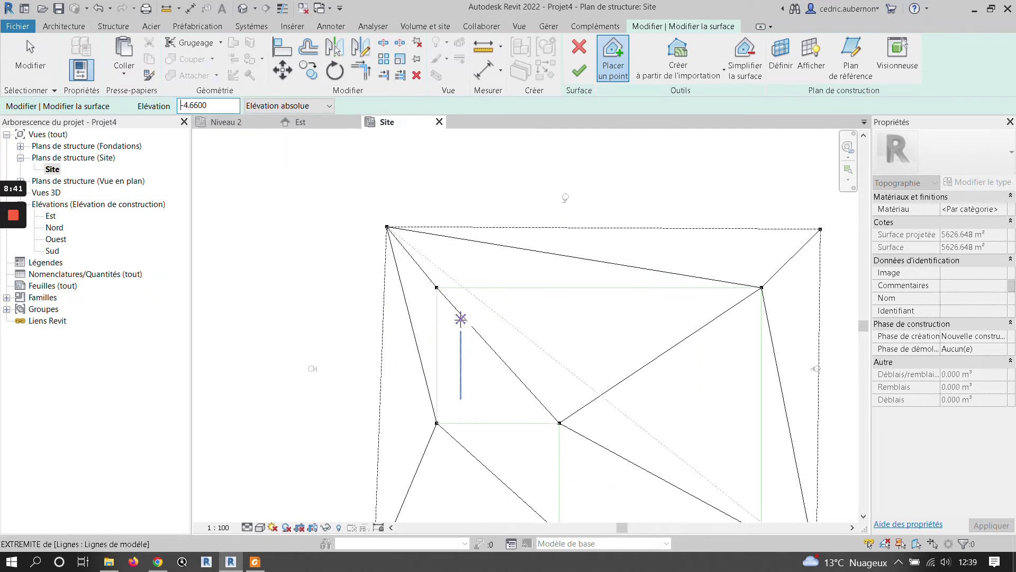
{"action": "left_click", "coordinate": [459, 302]}
{"action": "scroll", "coordinate": [439, 303], "scroll_direction": "down", "scroll_amount": 3}
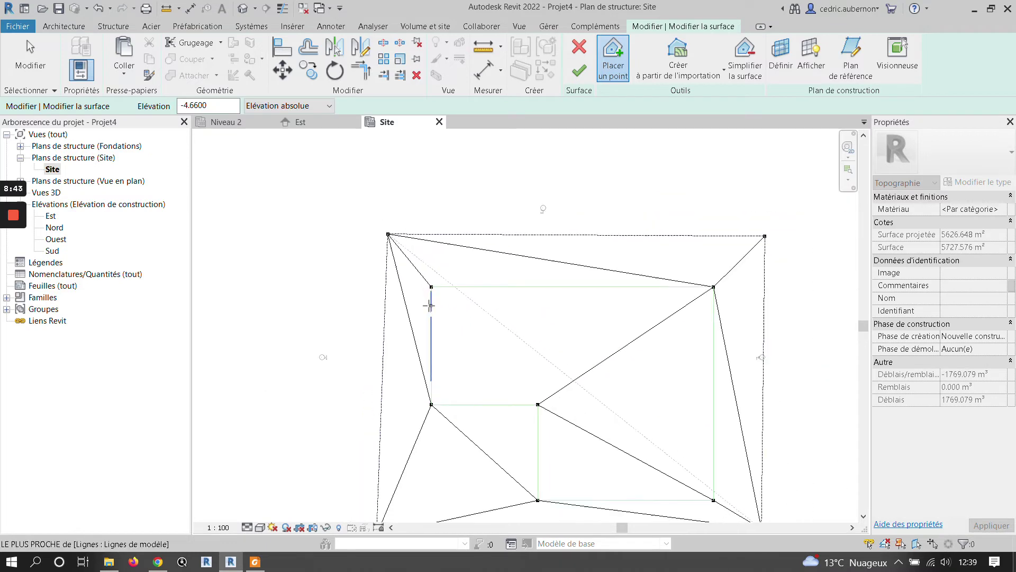
{"action": "left_click", "coordinate": [628, 307]}
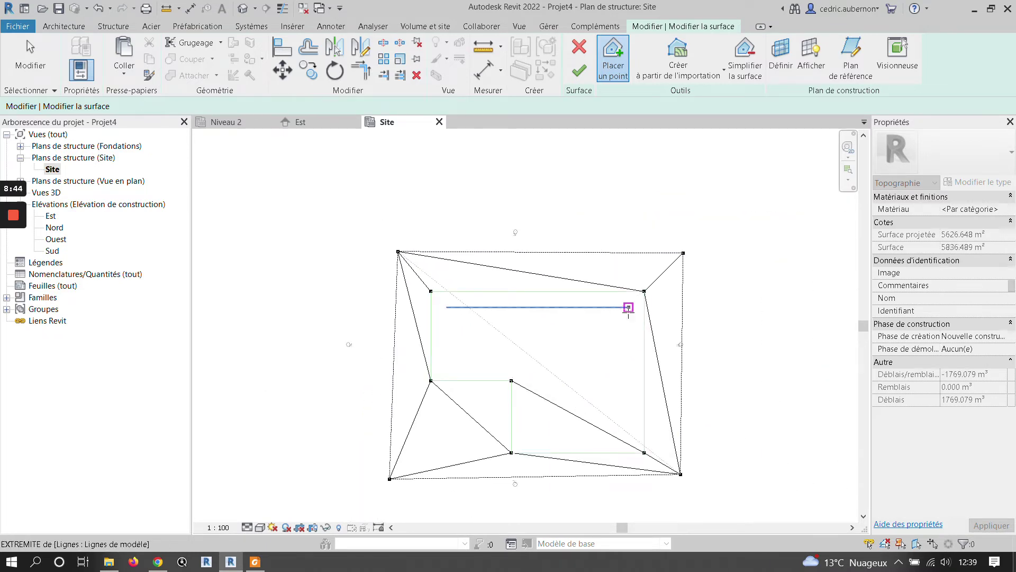
{"action": "left_click", "coordinate": [628, 437]}
{"action": "left_click", "coordinate": [527, 437]}
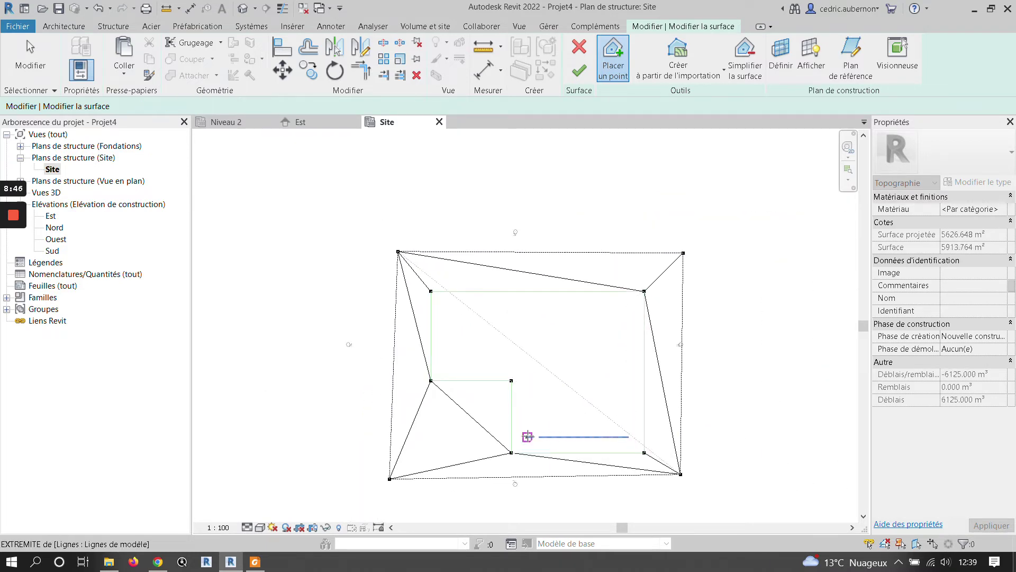
{"action": "left_click", "coordinate": [528, 363]}
{"action": "left_click", "coordinate": [446, 364]}
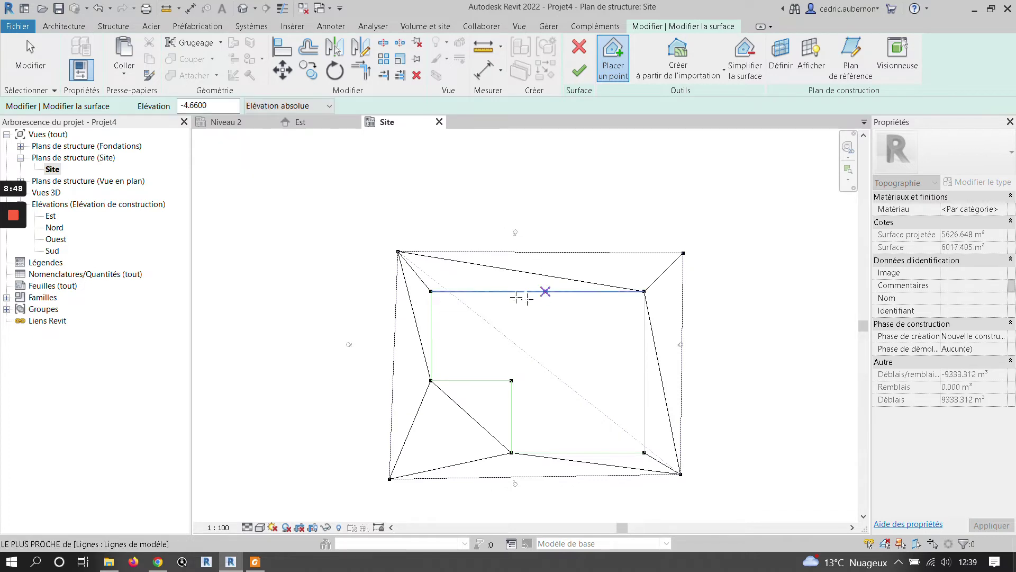
{"action": "left_click", "coordinate": [579, 70]}
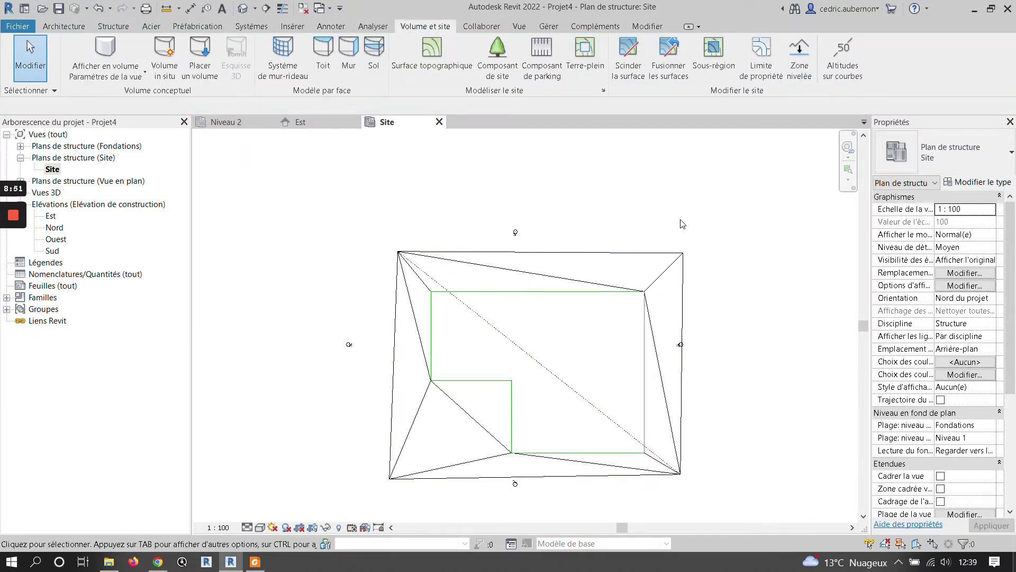
Step: Set the site's contour line interval to 0.5 and the section base elevation to -5
{"action": "left_click", "coordinate": [604, 90]}
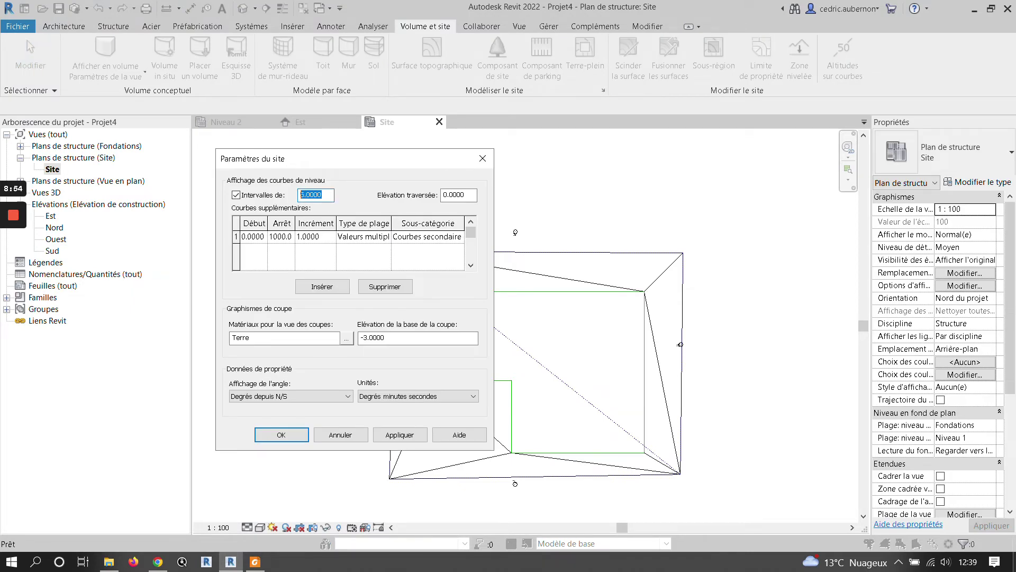
{"action": "type", "text": ".5"}
{"action": "left_click", "coordinate": [370, 338]}
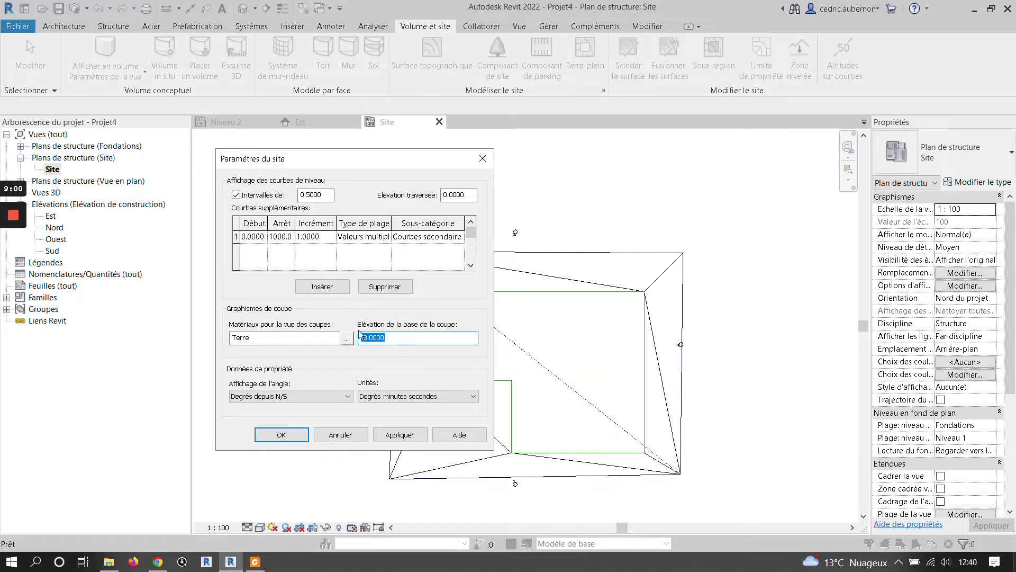
{"action": "type", "text": "-5."}
{"action": "left_click", "coordinate": [288, 436]}
Step: Set the Site plan's phase filter to Composants terminés and look closely at the excavation's contour lines
{"action": "scroll", "coordinate": [306, 350], "scroll_direction": "down", "scroll_amount": 3}
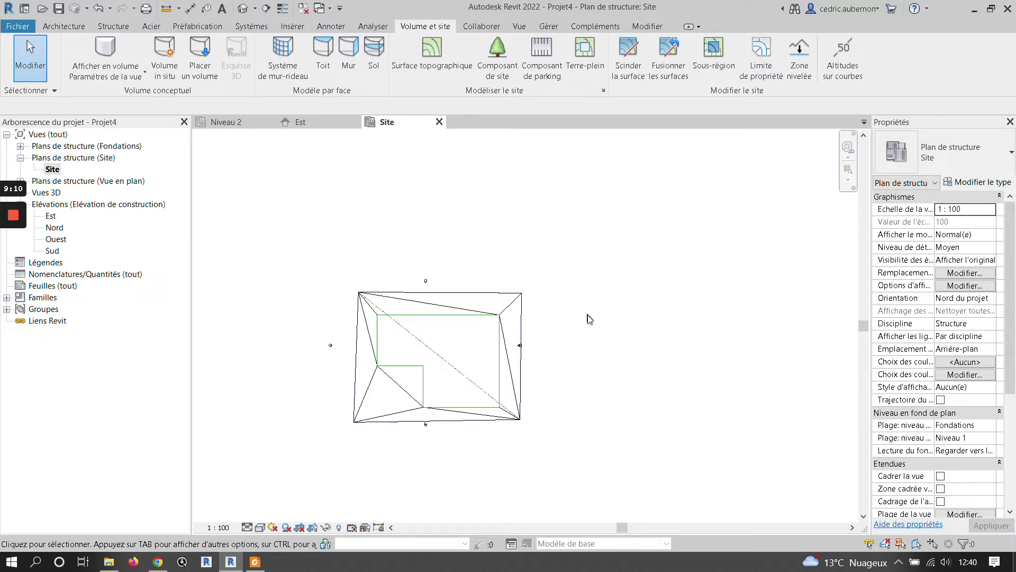
{"action": "scroll", "coordinate": [947, 399], "scroll_direction": "down", "scroll_amount": 5}
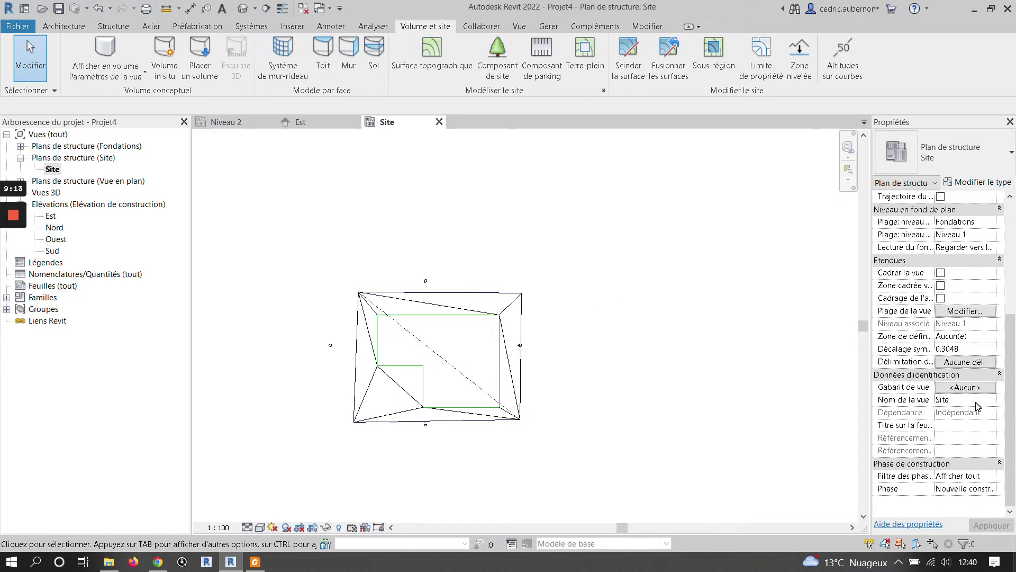
{"action": "left_click", "coordinate": [991, 482]}
{"action": "left_click", "coordinate": [991, 476]}
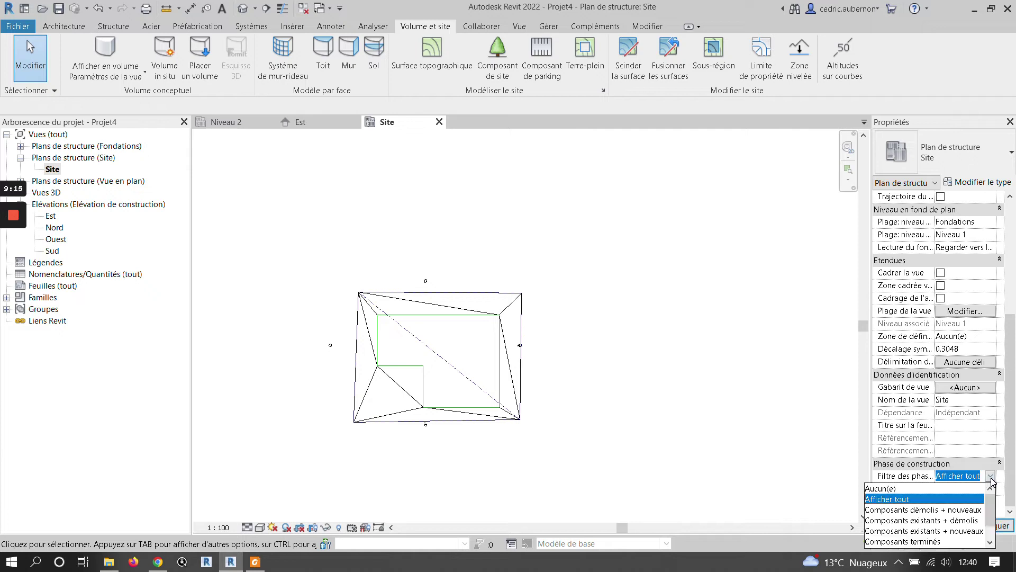
{"action": "left_click", "coordinate": [937, 541]}
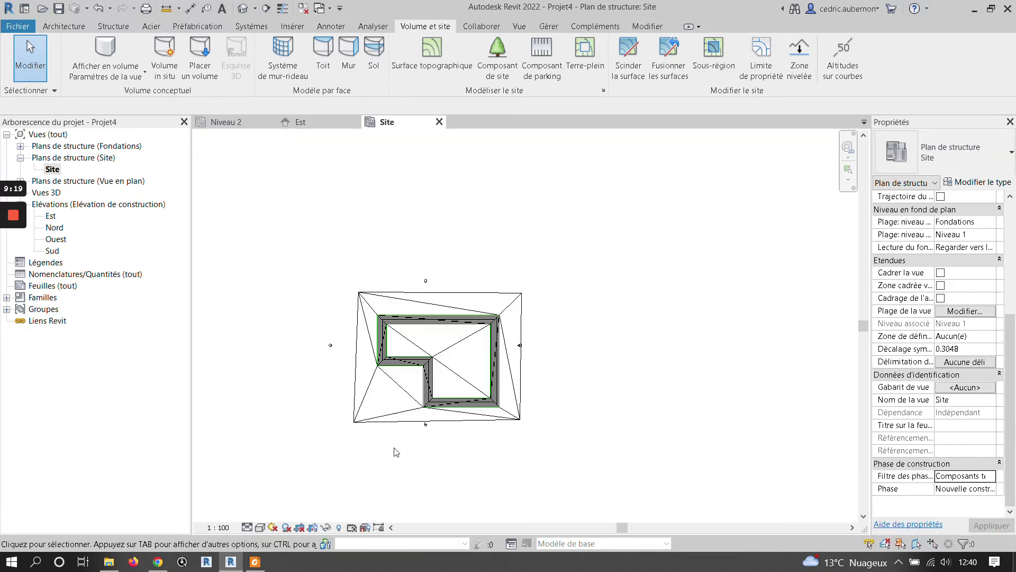
{"action": "scroll", "coordinate": [384, 418], "scroll_direction": "up", "scroll_amount": 3}
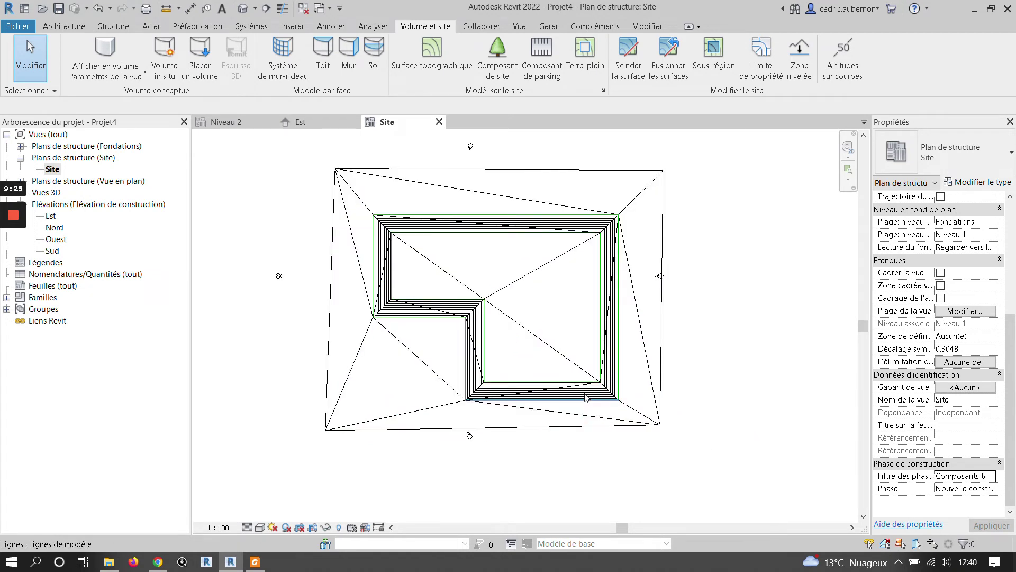
Step: Inspect the graded surface's cut and fill volumes and its construction phases in the Site plan
{"action": "left_click", "coordinate": [663, 398]}
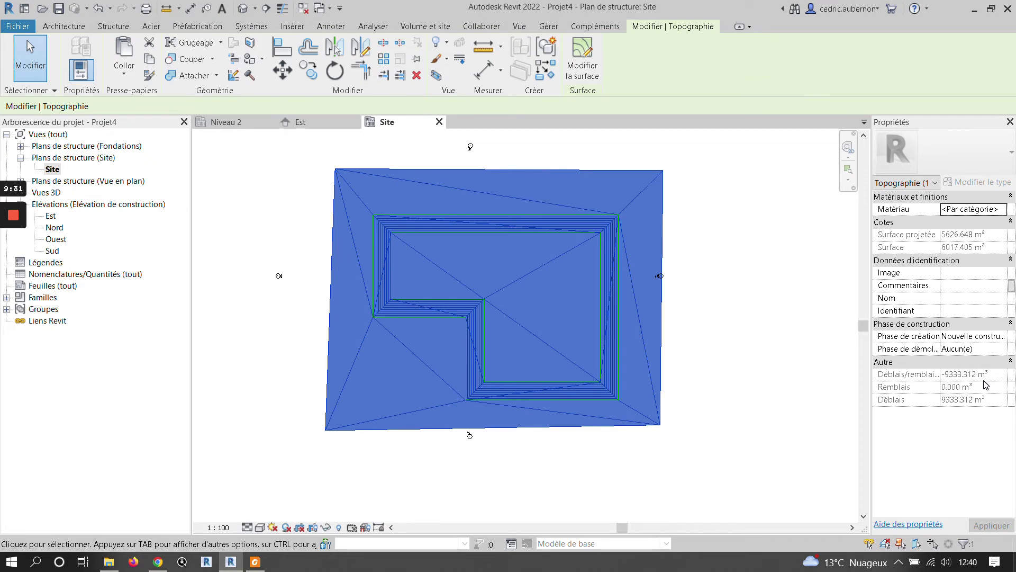
{"action": "left_click", "coordinate": [780, 407]}
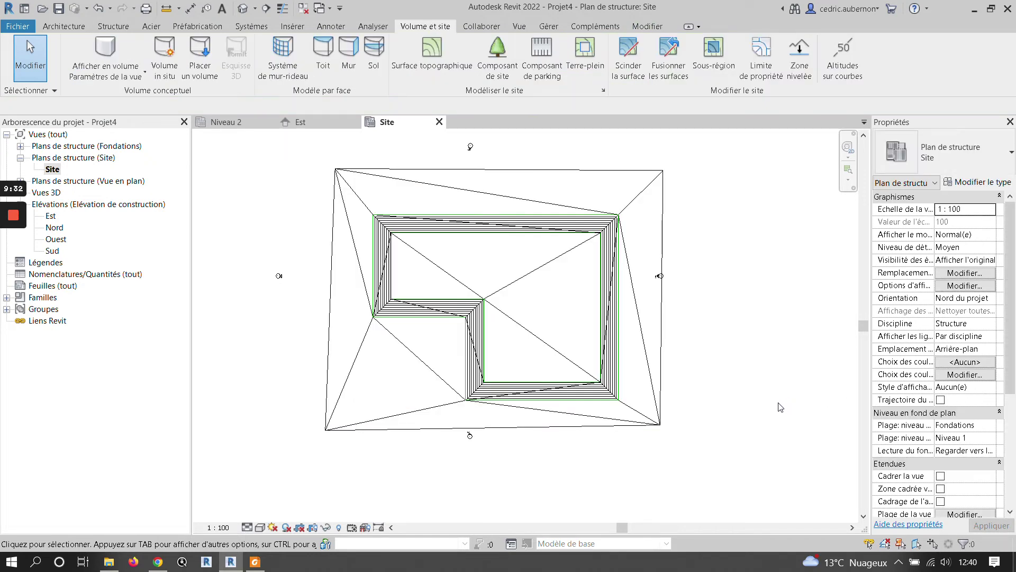
{"action": "left_click", "coordinate": [662, 316]}
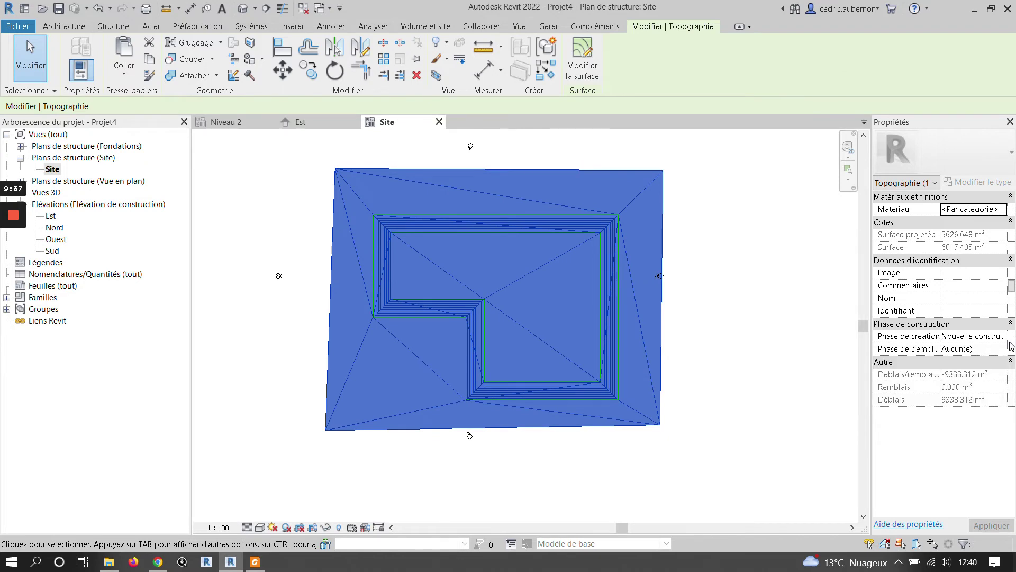
{"action": "left_click", "coordinate": [780, 379]}
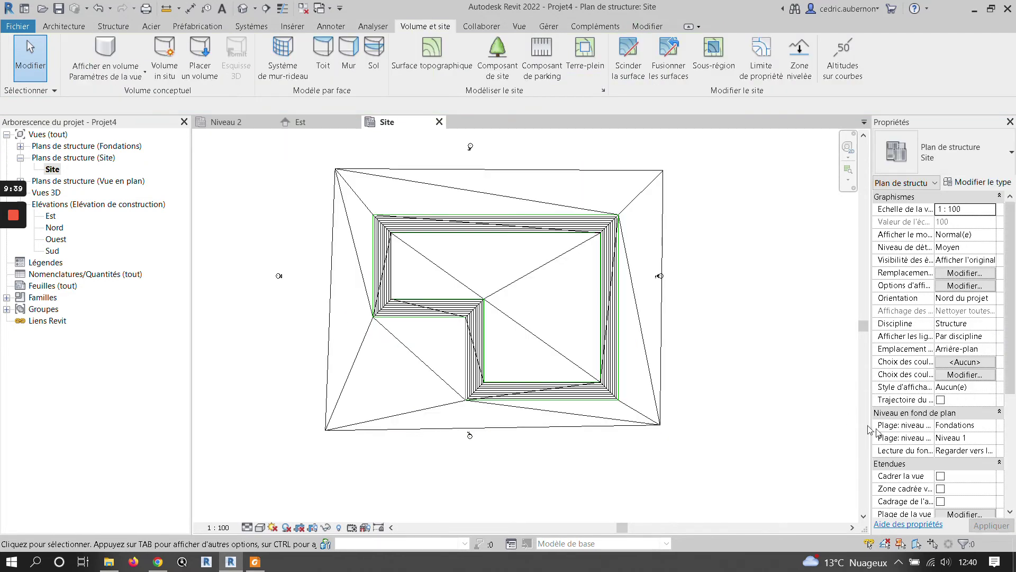
Step: Set the Site plan's phase filter to Aucun(e) and compare the phases and volumes of the two overlapping surfaces
{"action": "scroll", "coordinate": [979, 478], "scroll_direction": "down", "scroll_amount": 5}
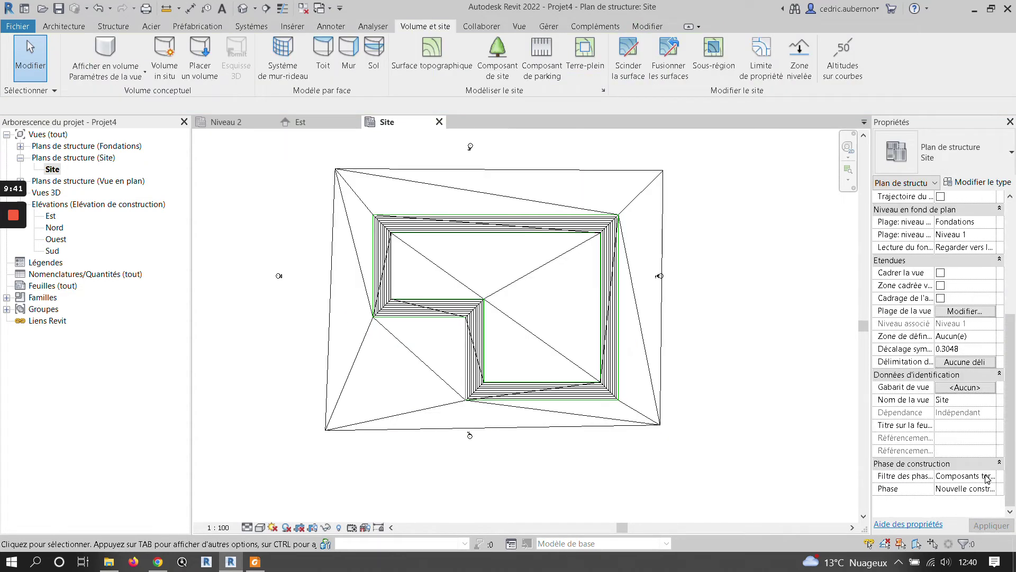
{"action": "left_click", "coordinate": [990, 476]}
{"action": "left_click", "coordinate": [935, 492]}
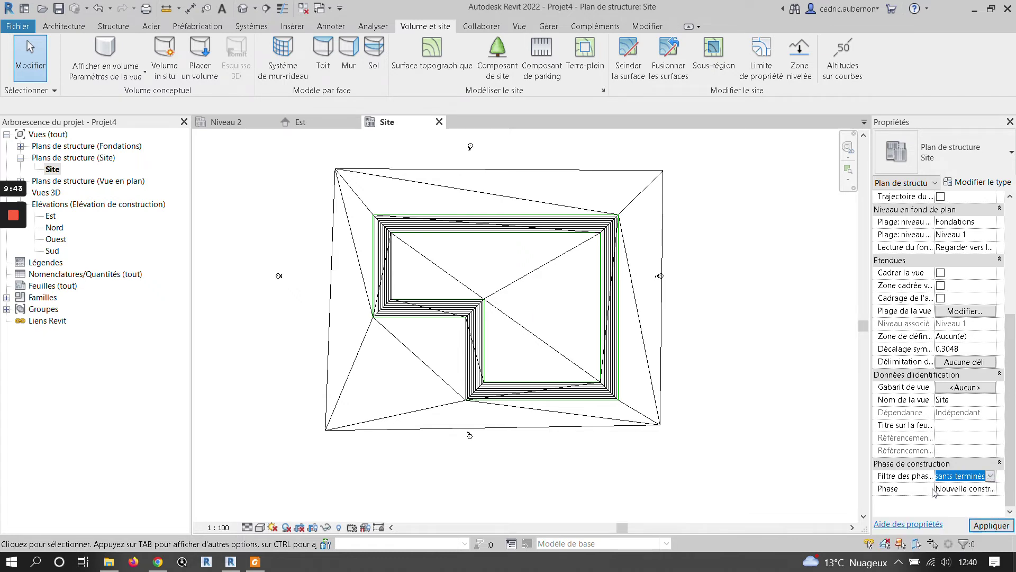
{"action": "left_click", "coordinate": [662, 409]}
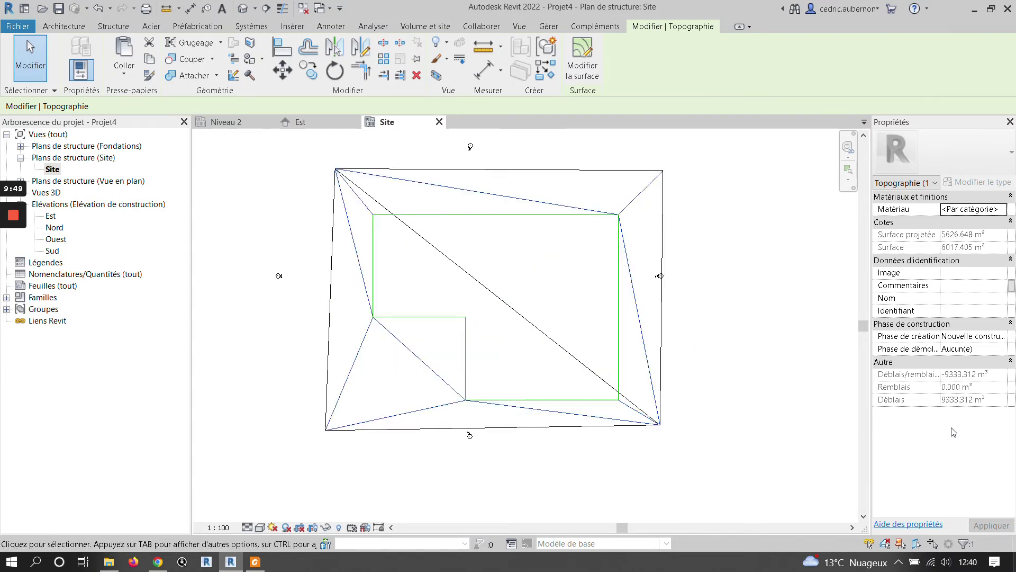
{"action": "left_click", "coordinate": [664, 352]}
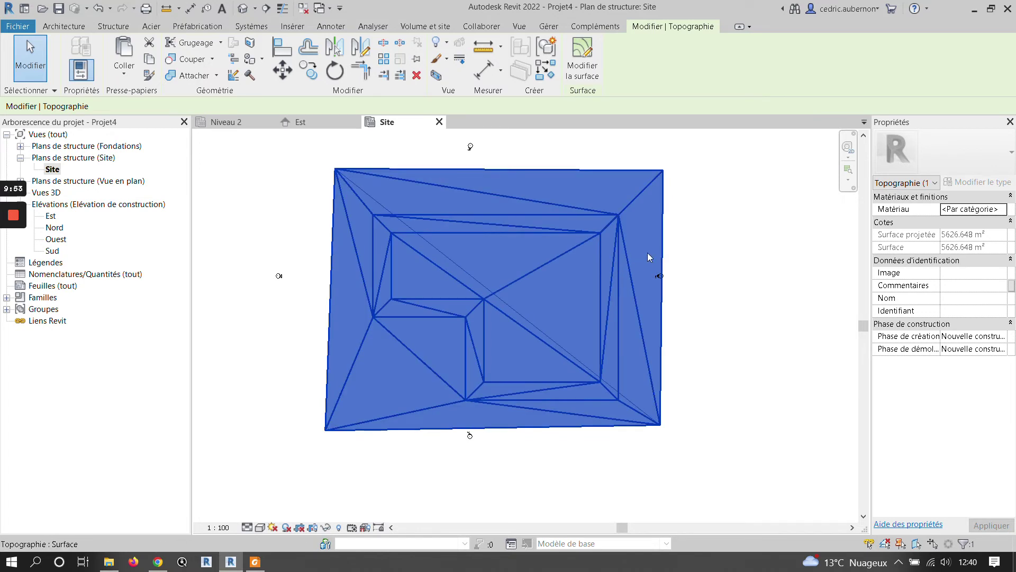
{"action": "left_click", "coordinate": [663, 251]}
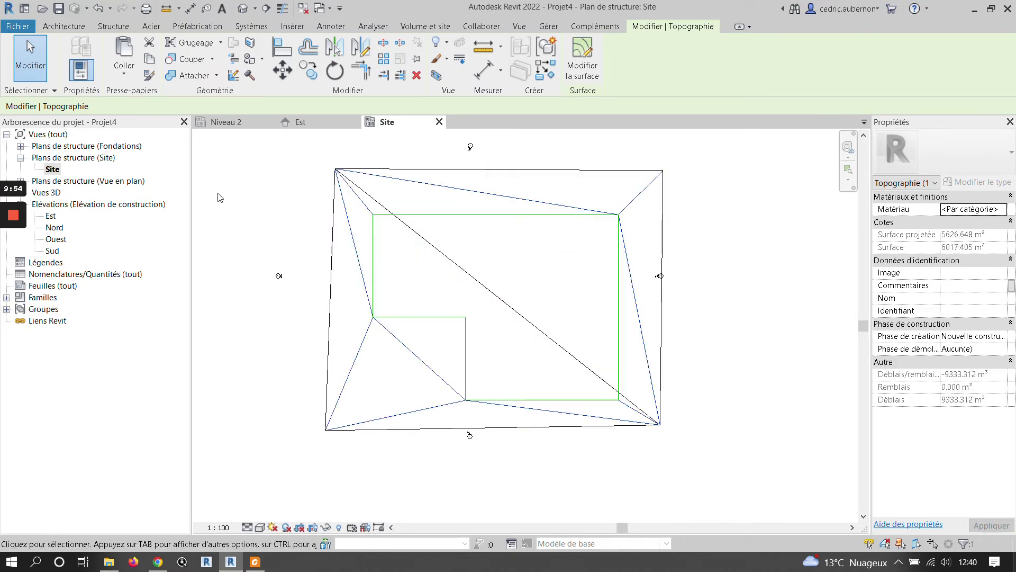
Step: Open the default 3D view and turn on the visibility of the Topographie category in it
{"action": "double_click", "coordinate": [51, 194]}
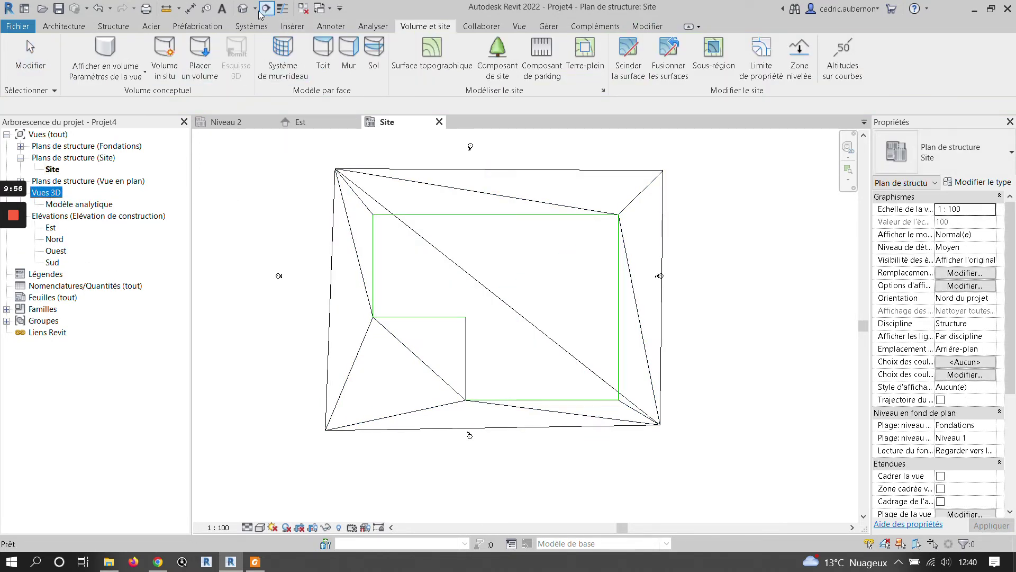
{"action": "left_click", "coordinate": [242, 9]}
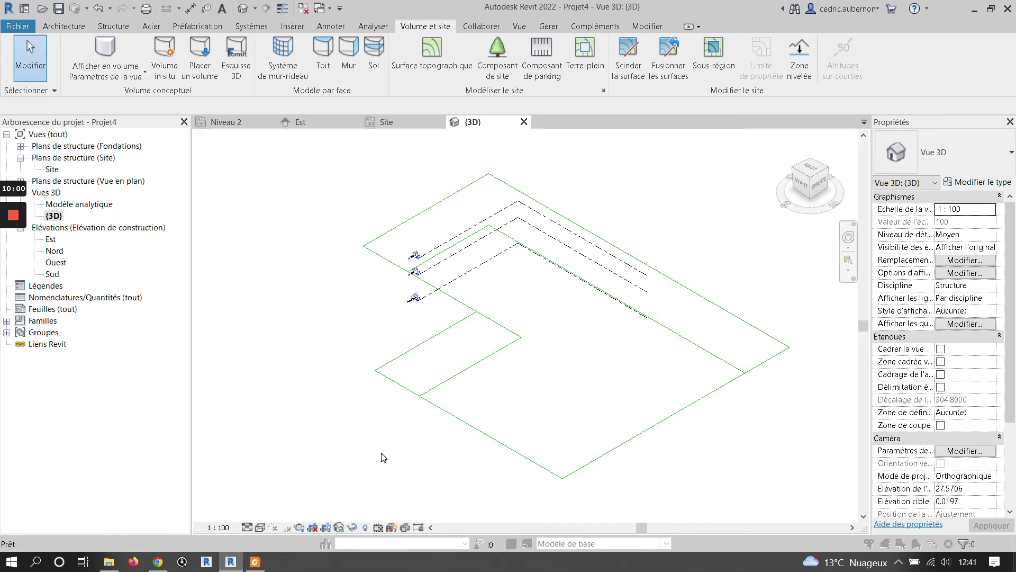
{"action": "key", "text": "v"}
{"action": "key", "text": "v"}
{"action": "key", "text": "t"}
{"action": "key", "text": "o"}
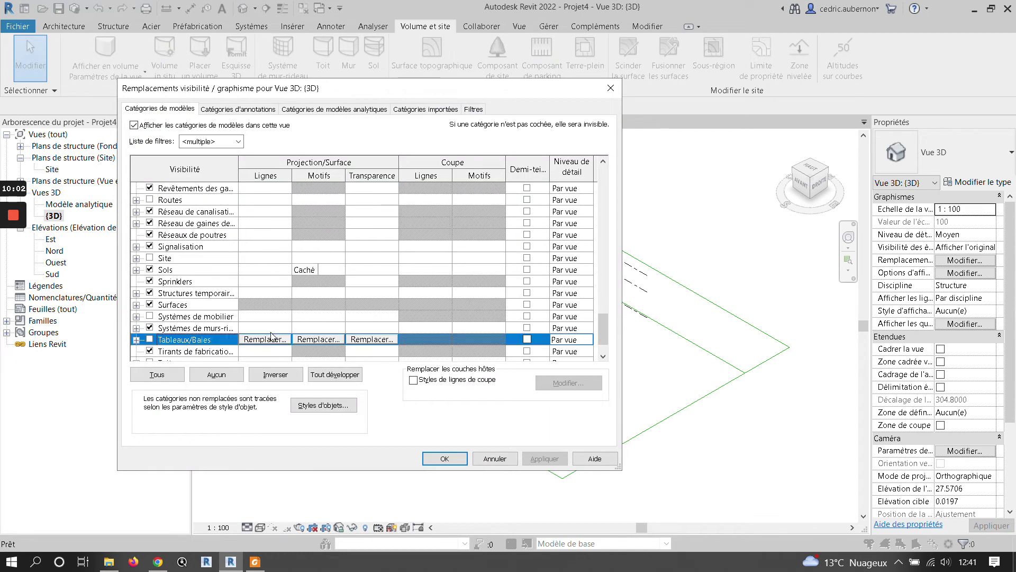
{"action": "left_click", "coordinate": [149, 350]}
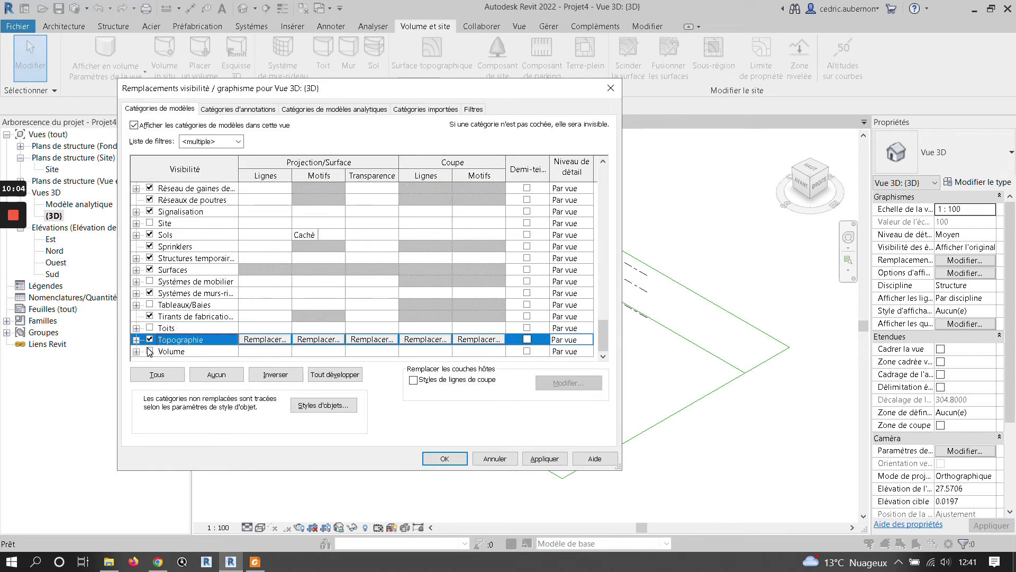
{"action": "left_click", "coordinate": [445, 459]}
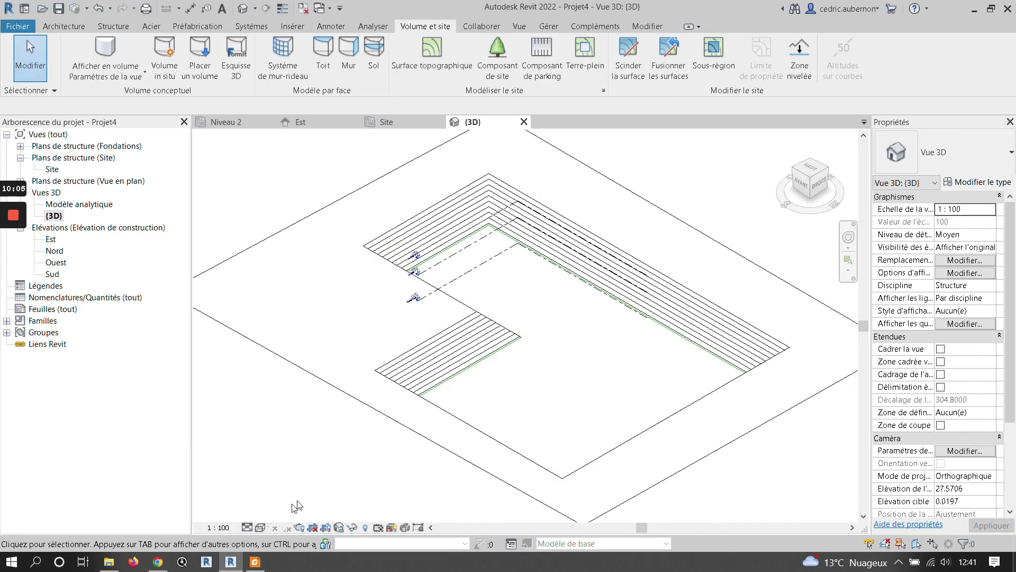
Step: Set the 3D view's visual style to Ligne cachée and its phase filter to Aucun(e)
{"action": "left_click", "coordinate": [260, 527]}
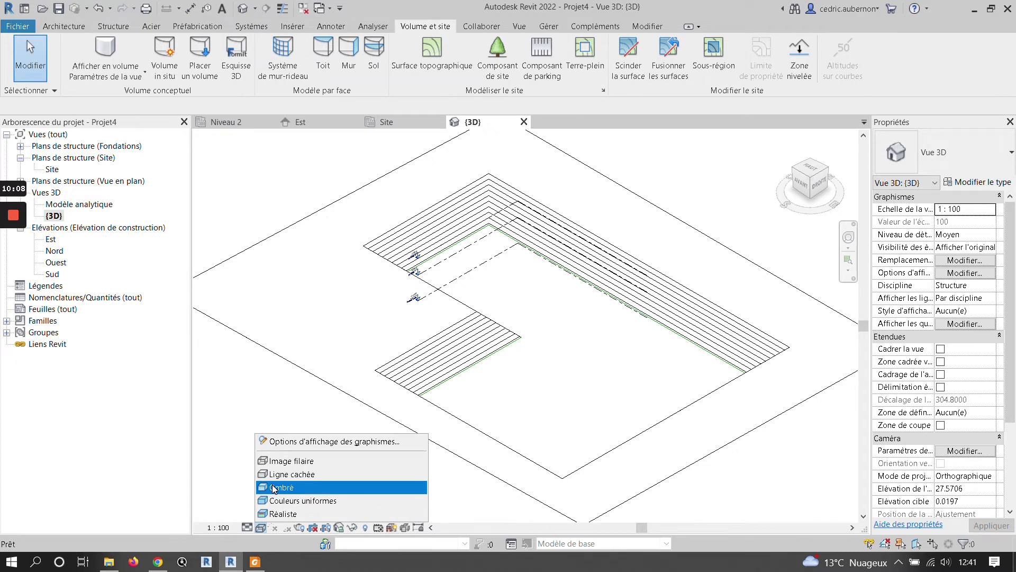
{"action": "left_click", "coordinate": [276, 475]}
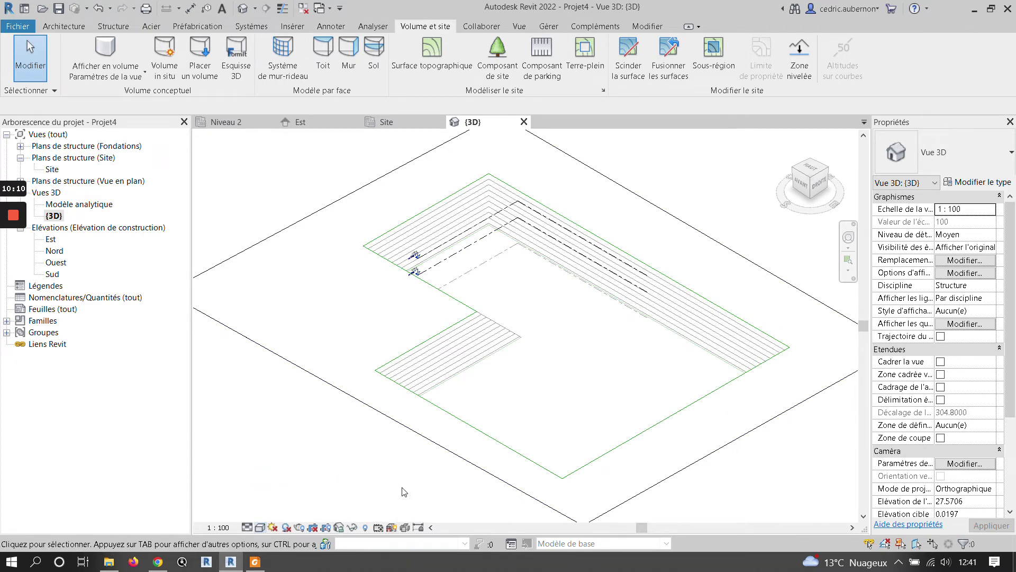
{"action": "middle_click_drag", "start_coordinate": [437, 487], "coordinate": [688, 468], "text": "shift"}
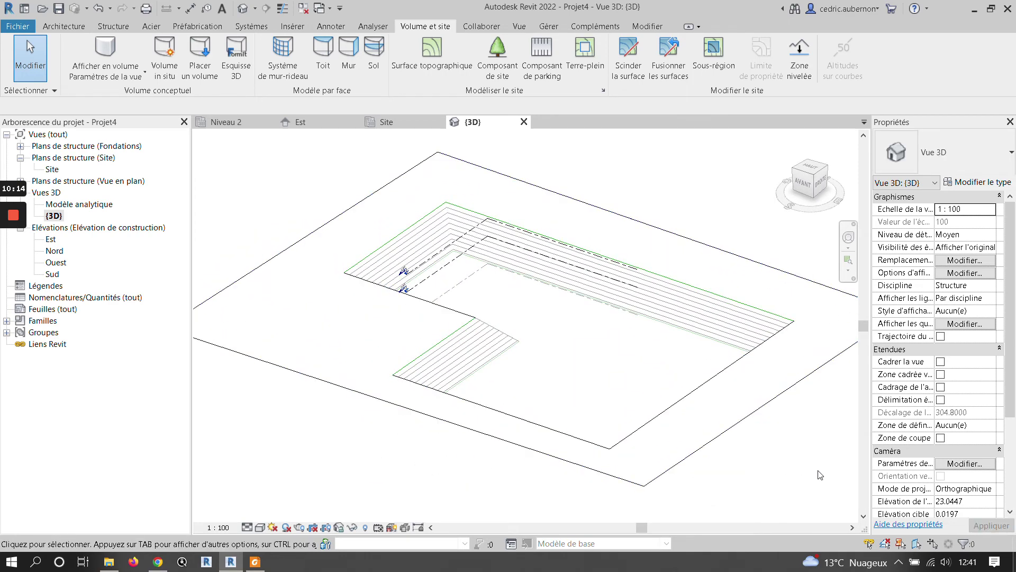
{"action": "scroll", "coordinate": [945, 472], "scroll_direction": "down", "scroll_amount": 5}
{"action": "left_click", "coordinate": [994, 480]}
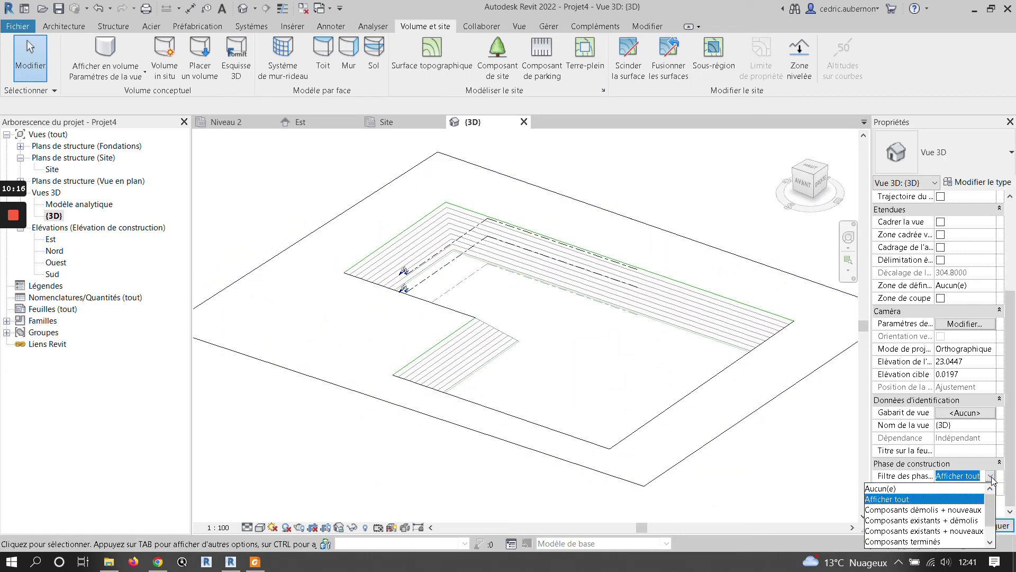
{"action": "left_click", "coordinate": [962, 488]}
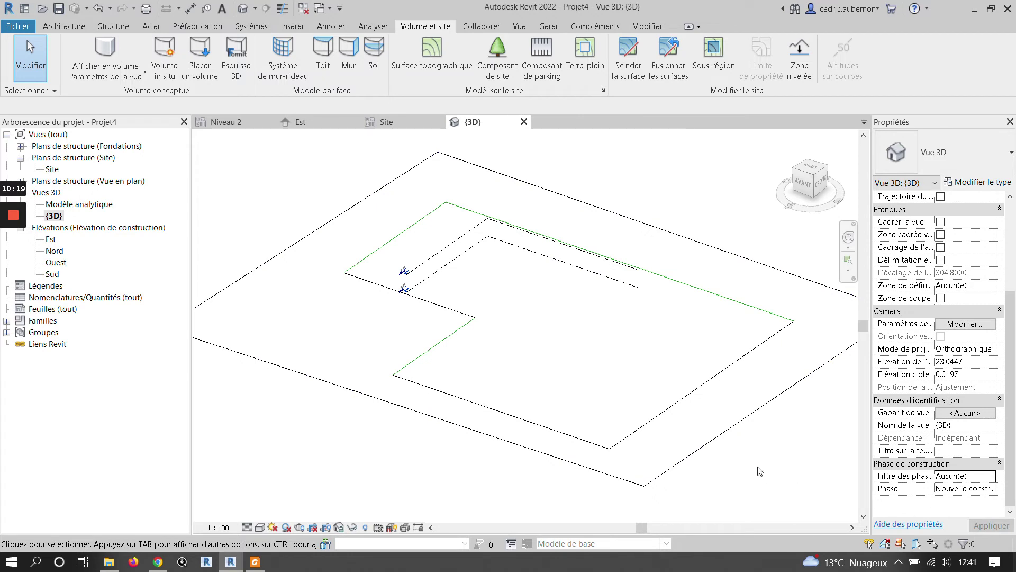
Step: Set the creation phase of the surface that is demolished in Nouvelle construction to Existant
{"action": "left_click", "coordinate": [718, 449]}
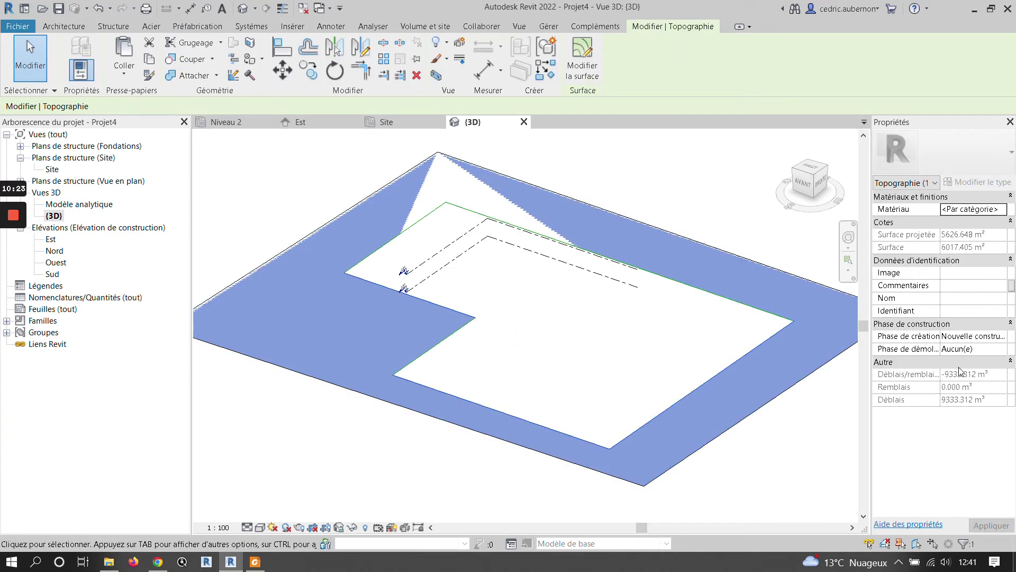
{"action": "left_click", "coordinate": [741, 414]}
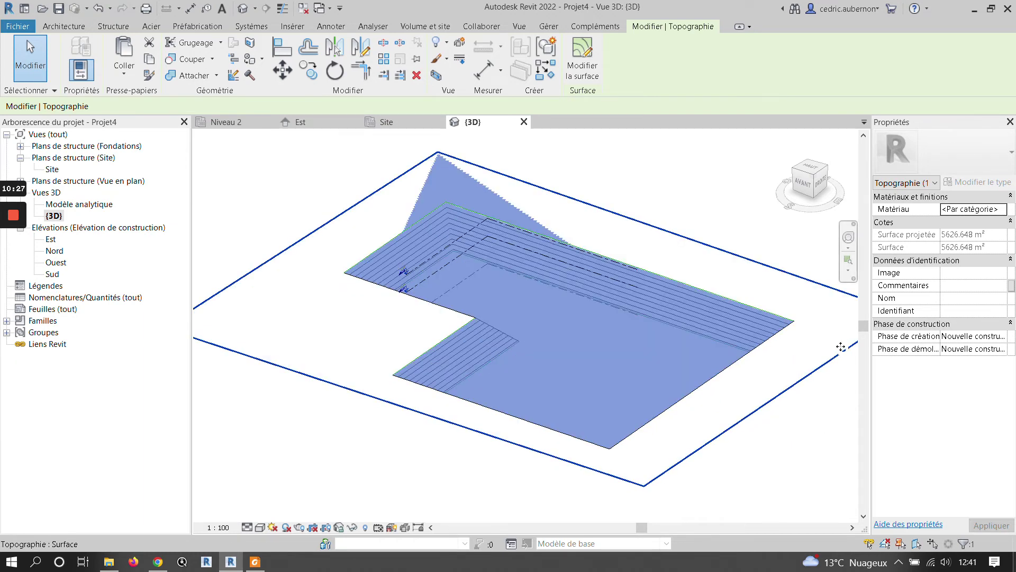
{"action": "left_click", "coordinate": [1008, 339]}
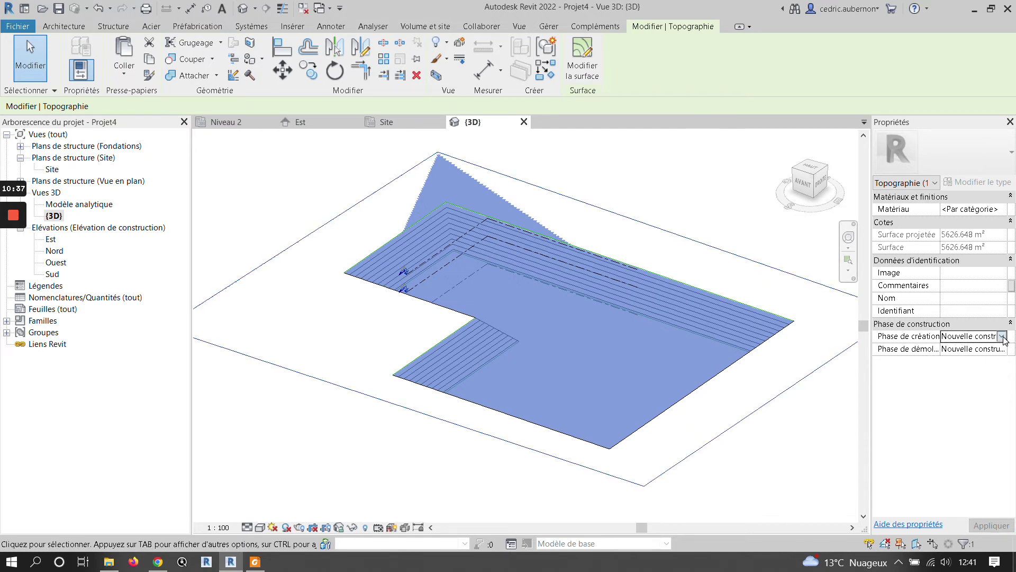
{"action": "left_click", "coordinate": [1002, 336]}
{"action": "left_click", "coordinate": [982, 353]}
{"action": "left_click", "coordinate": [1004, 524]}
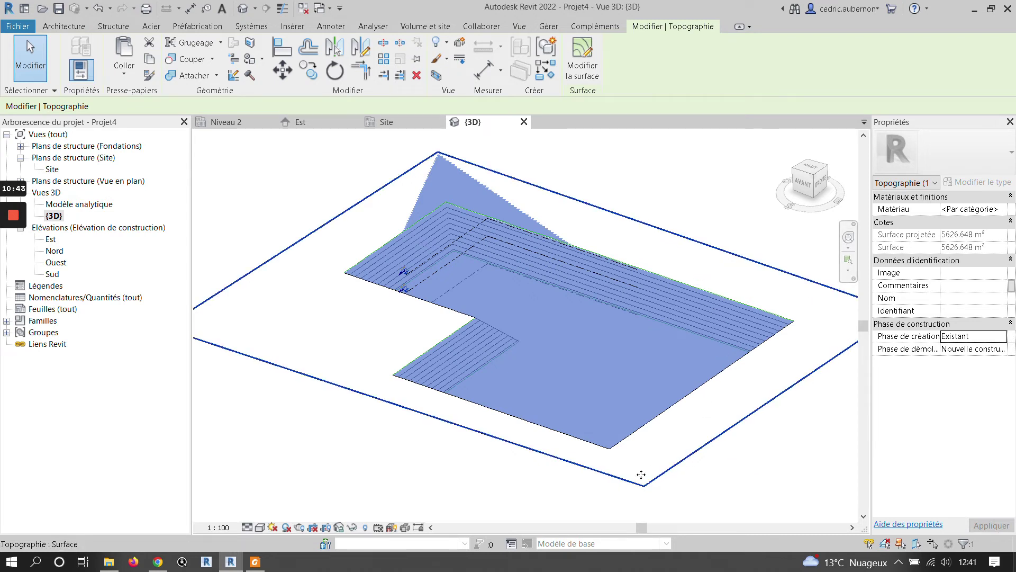
Step: Check the graded surface's creation phase and cut and fill volumes in the 3D view
{"action": "left_click", "coordinate": [774, 393]}
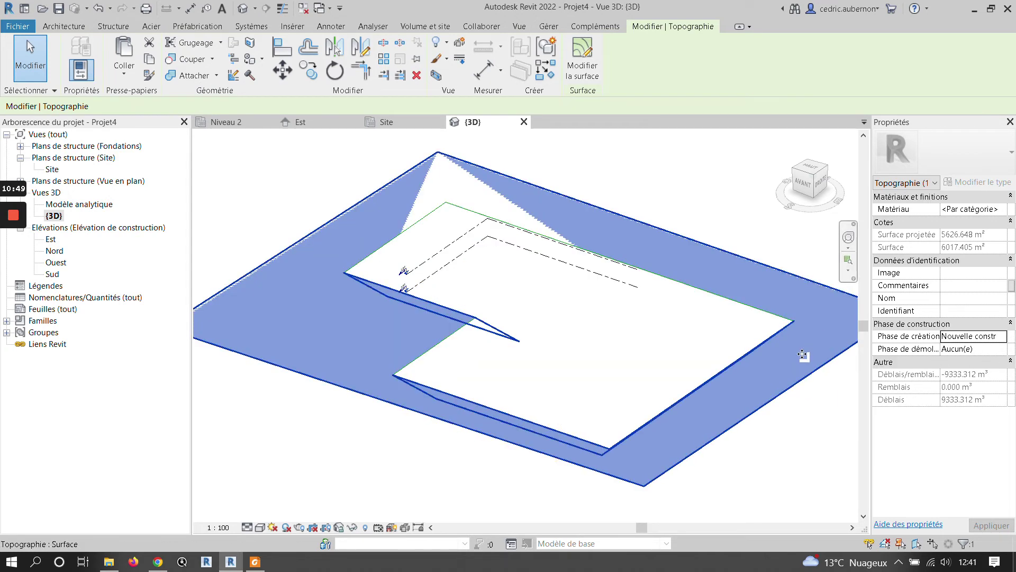
{"action": "left_click", "coordinate": [697, 154]}
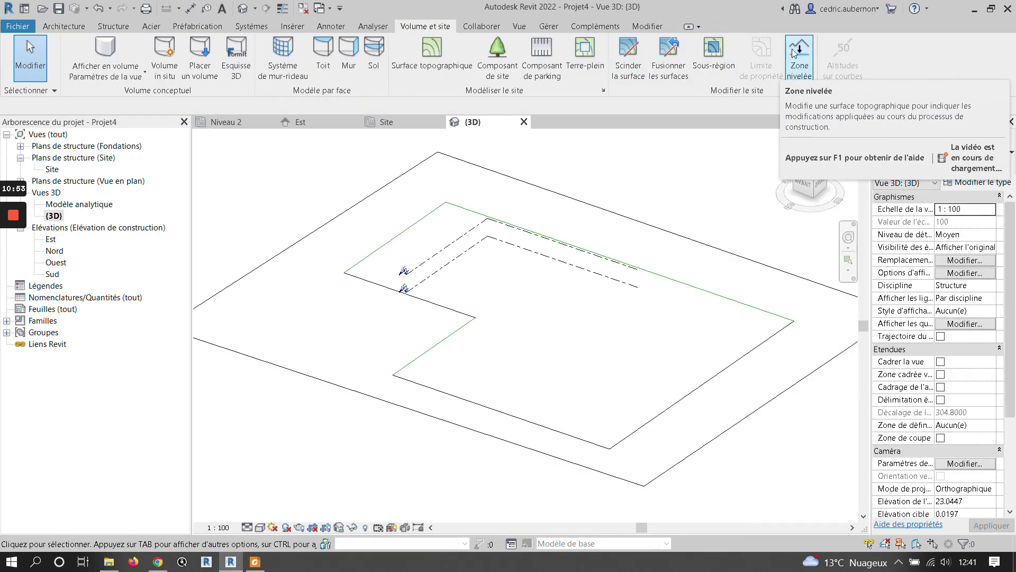
{"action": "left_click", "coordinate": [799, 63]}
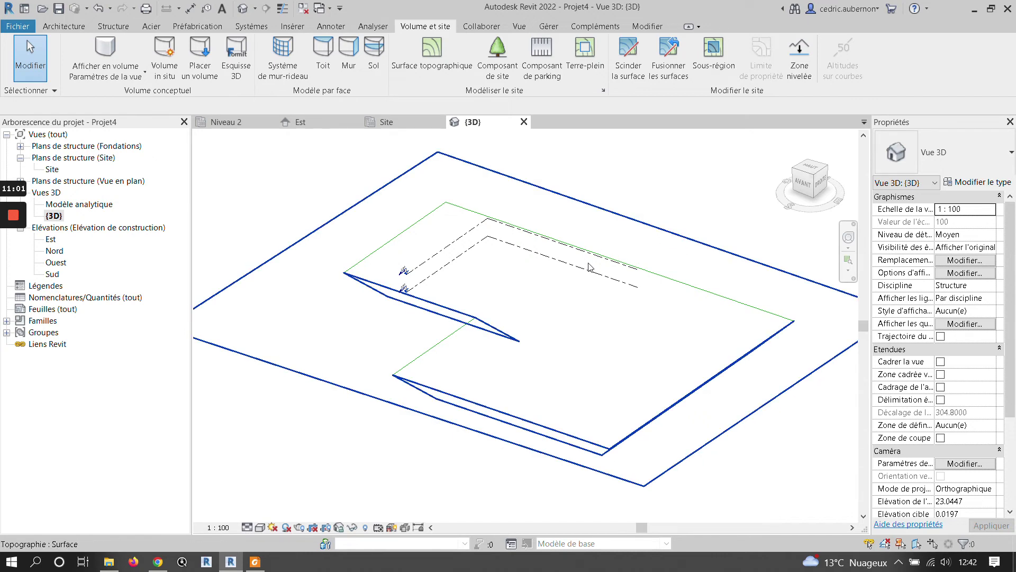
{"action": "left_click", "coordinate": [755, 417]}
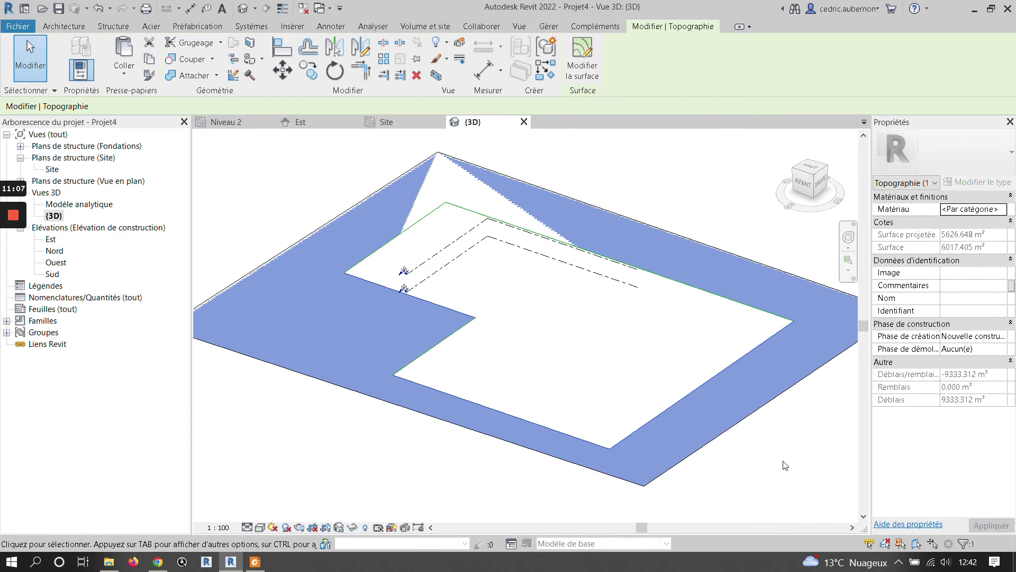
Step: Return to the Site plan and check the graded surface's creation phase there
{"action": "double_click", "coordinate": [57, 169]}
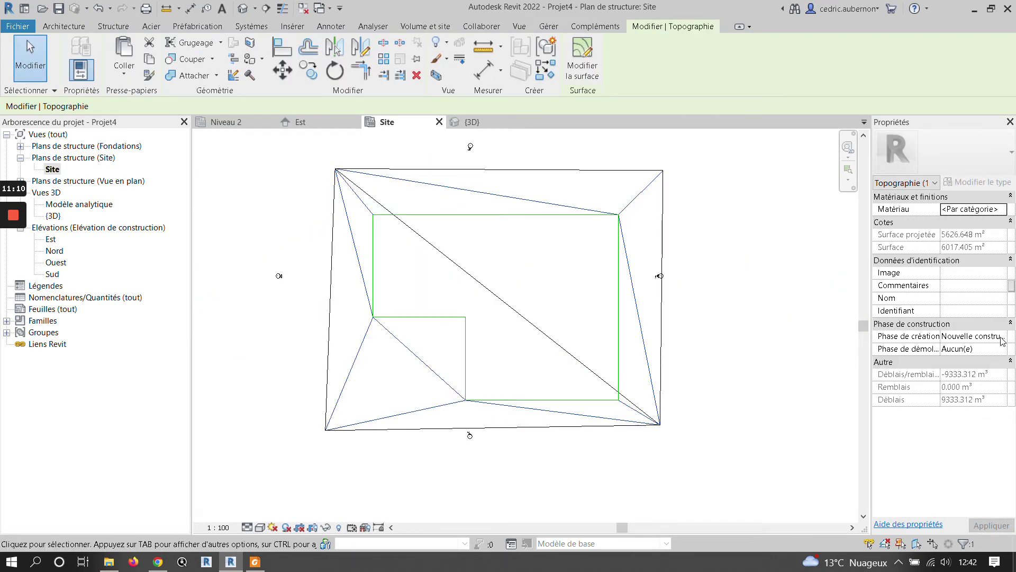
{"action": "left_click", "coordinate": [1002, 341]}
{"action": "left_click", "coordinate": [932, 350]}
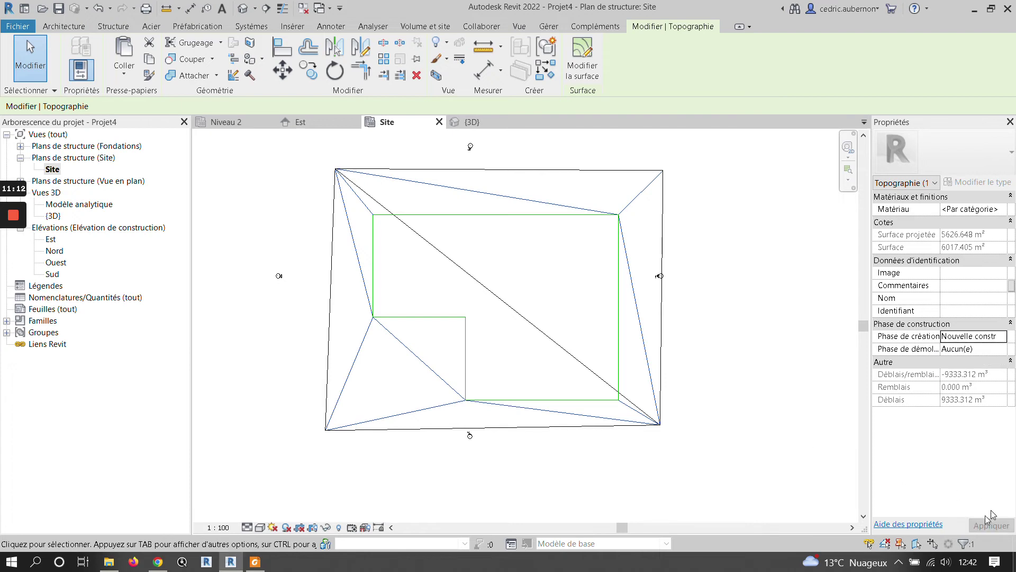
Step: Set the Site plan's phase filter to Composants terminés
{"action": "left_click", "coordinate": [665, 476]}
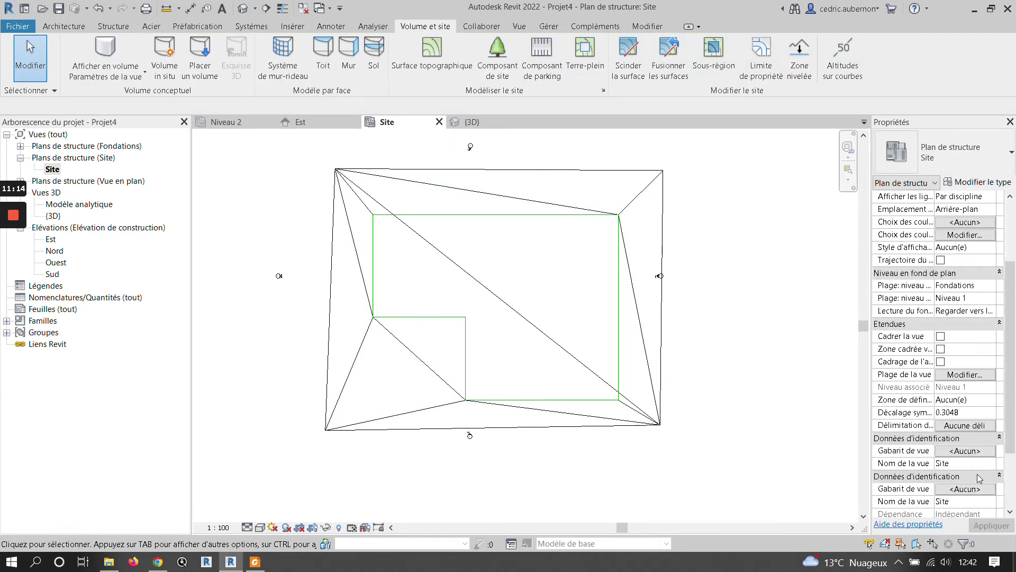
{"action": "scroll", "coordinate": [981, 478], "scroll_direction": "down", "scroll_amount": 2}
{"action": "left_click", "coordinate": [993, 480]}
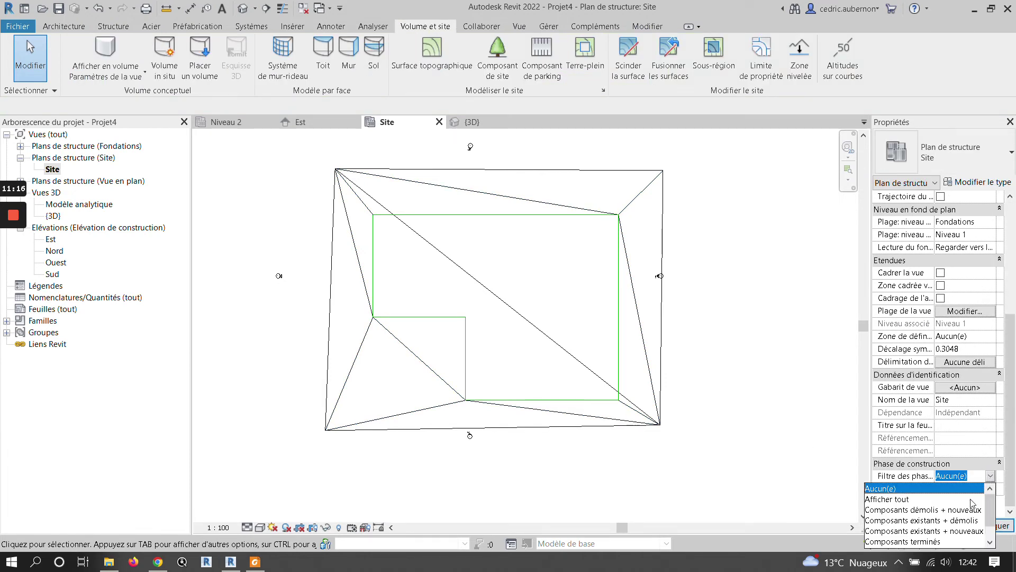
{"action": "left_click", "coordinate": [944, 542]}
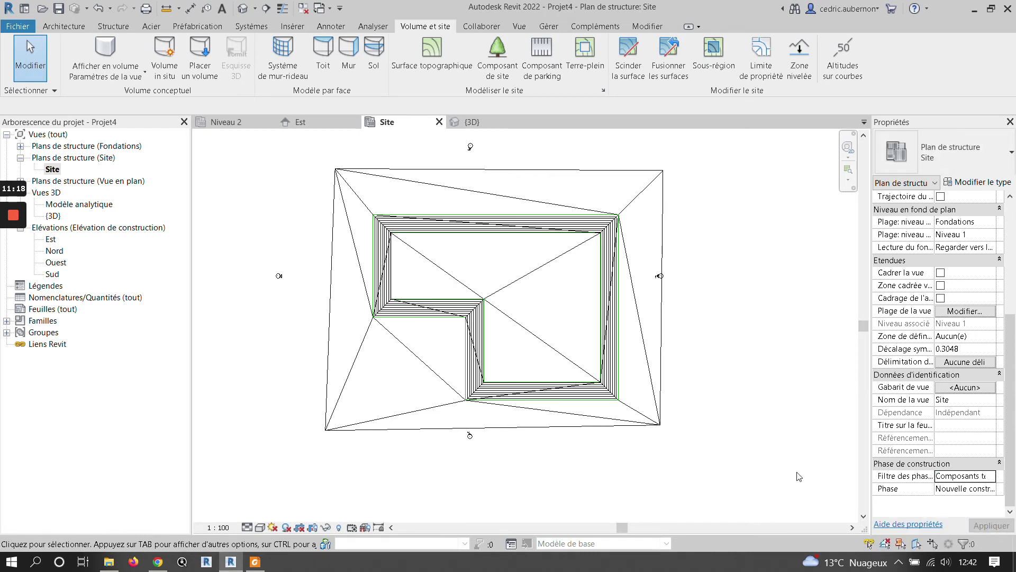
{"action": "scroll", "coordinate": [553, 313], "scroll_direction": "up", "scroll_amount": 1}
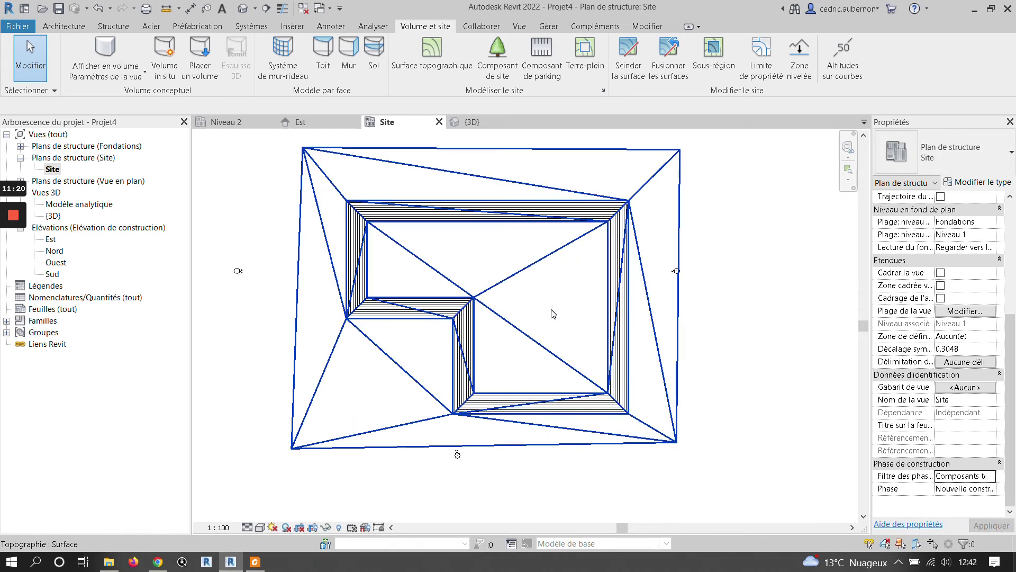
{"action": "scroll", "coordinate": [553, 313], "scroll_direction": "down", "scroll_amount": 1}
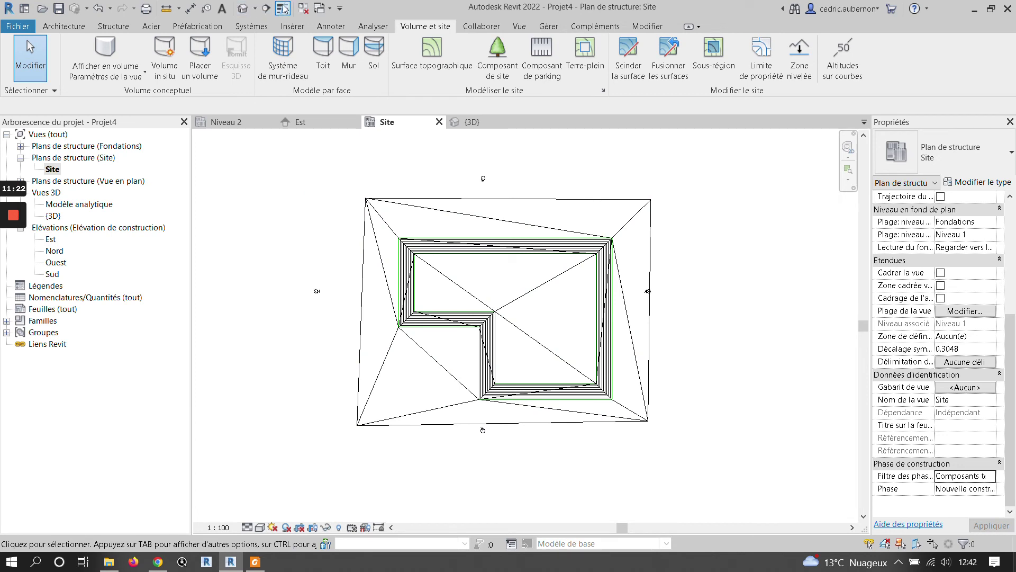
Step: Draw a vertical section line through the wider eastern part of the excavation, crossing the whole terrain in the Site plan
{"action": "left_click", "coordinate": [266, 8]}
{"action": "left_click", "coordinate": [538, 182]}
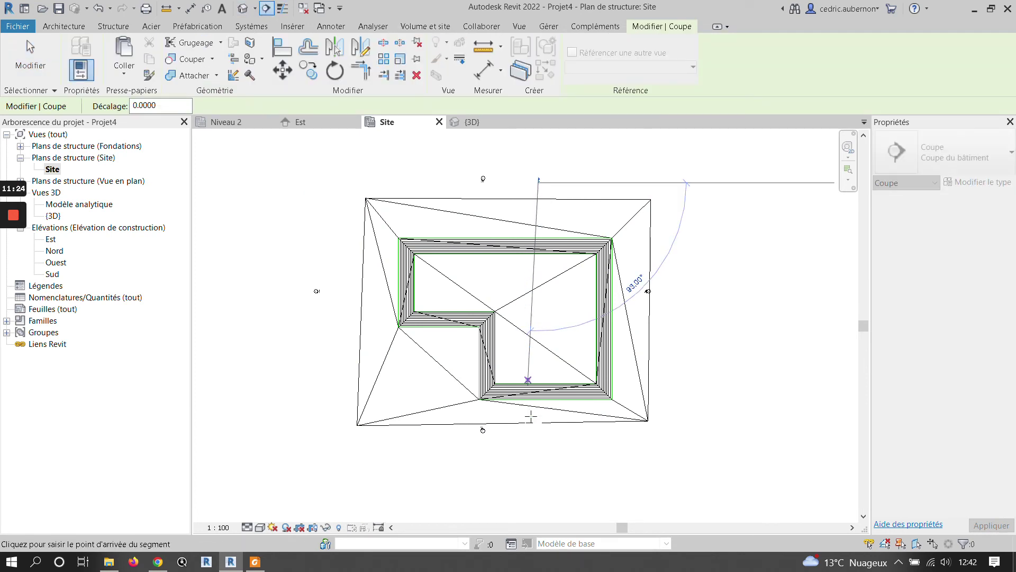
{"action": "left_click", "coordinate": [539, 452]}
{"action": "scroll", "coordinate": [545, 329], "scroll_direction": "up", "scroll_amount": 1}
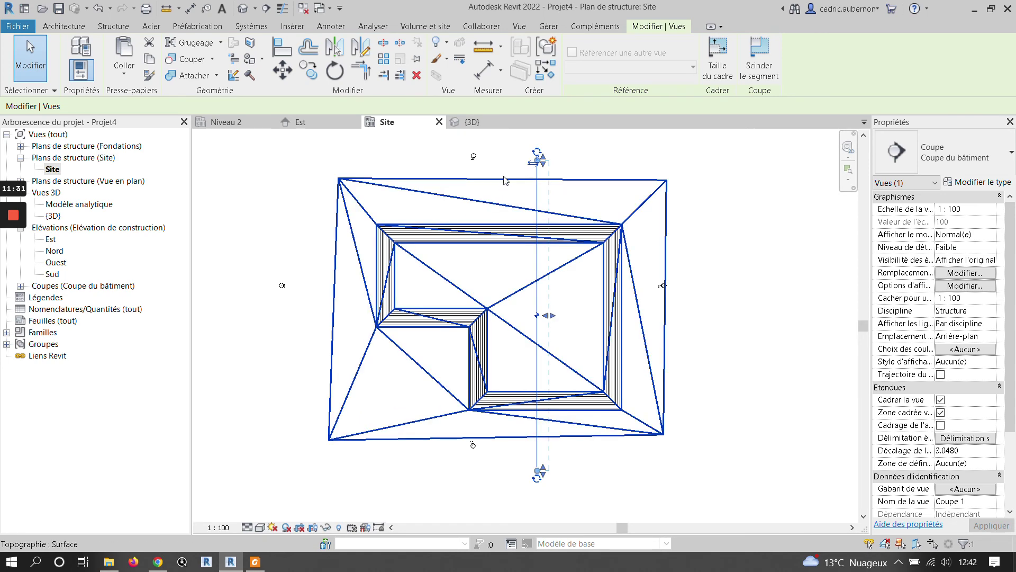
Step: Flip the section's viewing direction and extend its far clip offset to about 23.96
{"action": "key", "text": "space"}
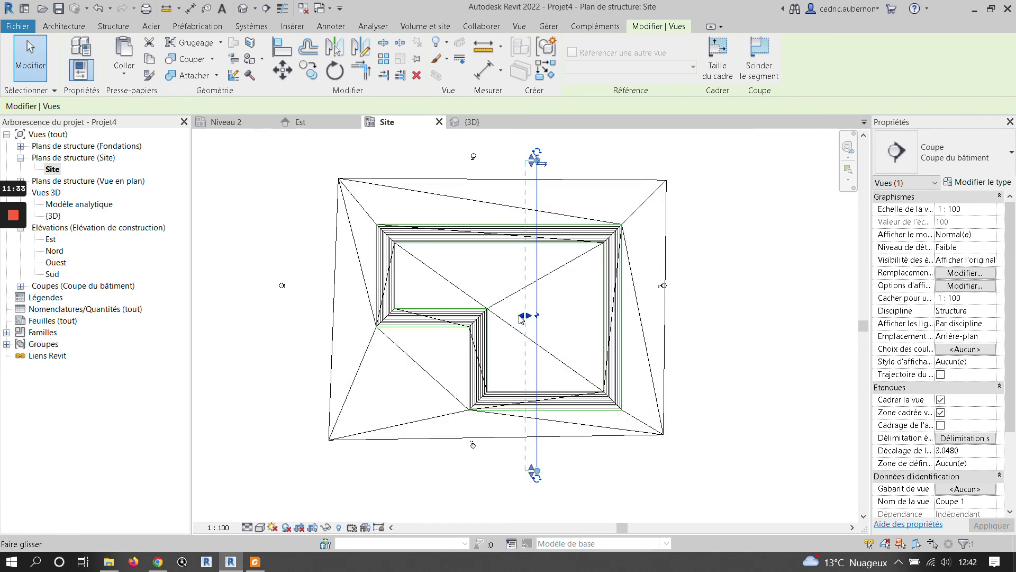
{"action": "left_click_drag", "start_coordinate": [526, 316], "coordinate": [440, 317]}
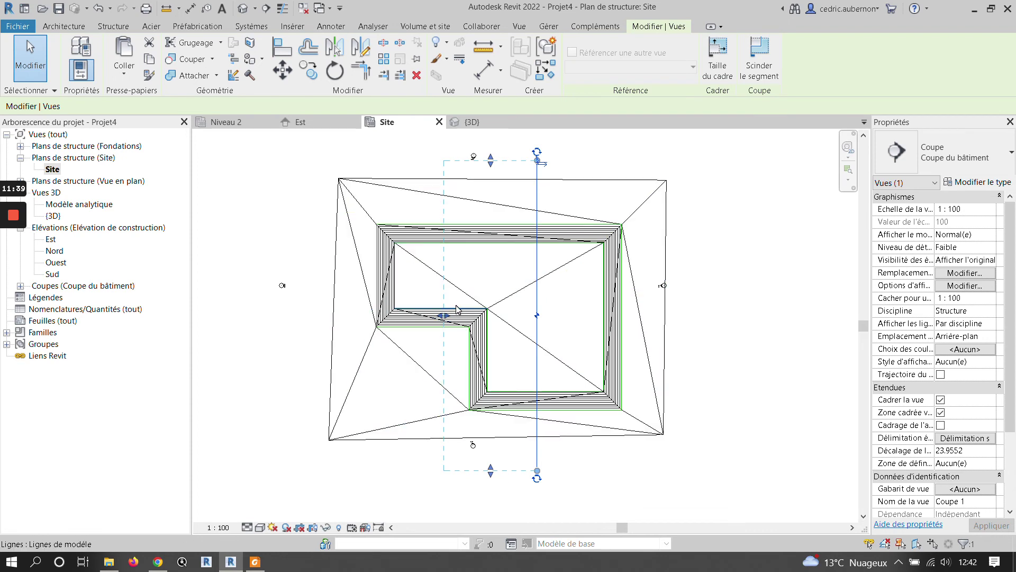
{"action": "key", "text": "Escape"}
Step: Open the new section view, turn off its cropping and hide its crop region
{"action": "double_click", "coordinate": [538, 158]}
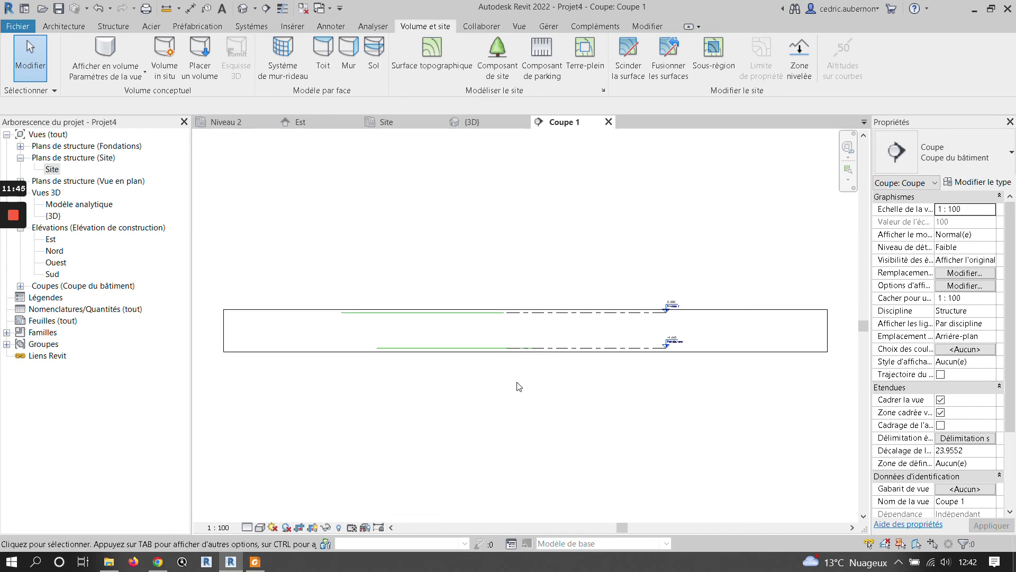
{"action": "left_click", "coordinate": [299, 528]}
{"action": "left_click", "coordinate": [314, 528]}
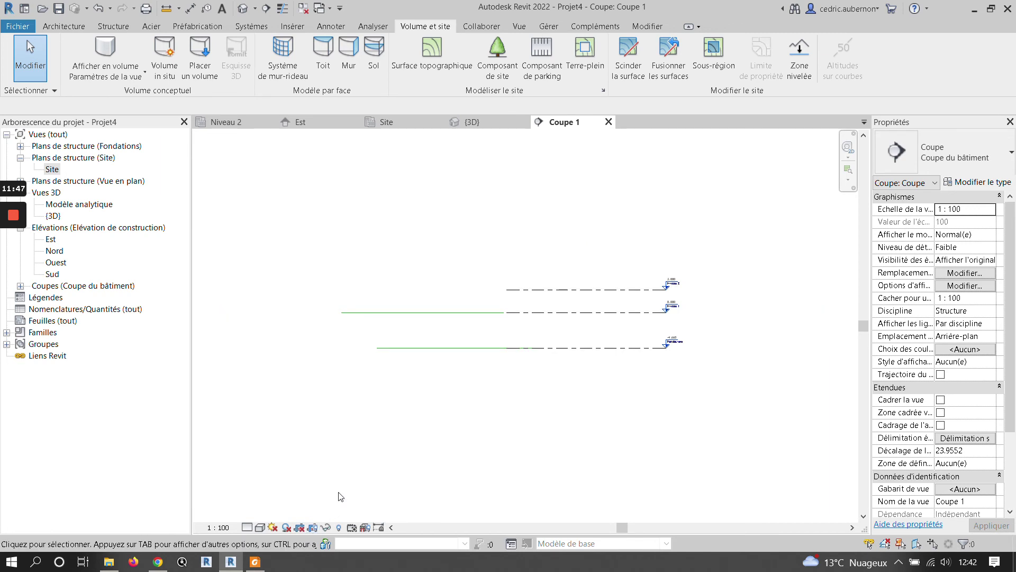
Step: Make the Topographie category visible in the section view
{"action": "key", "text": "v"}
{"action": "key", "text": "g"}
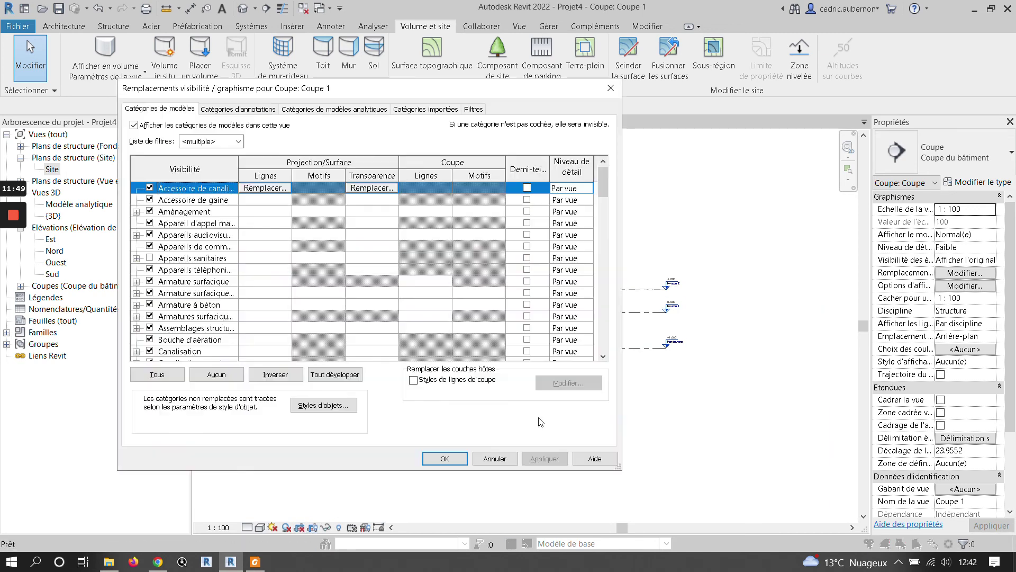
{"action": "left_click", "coordinate": [207, 342]}
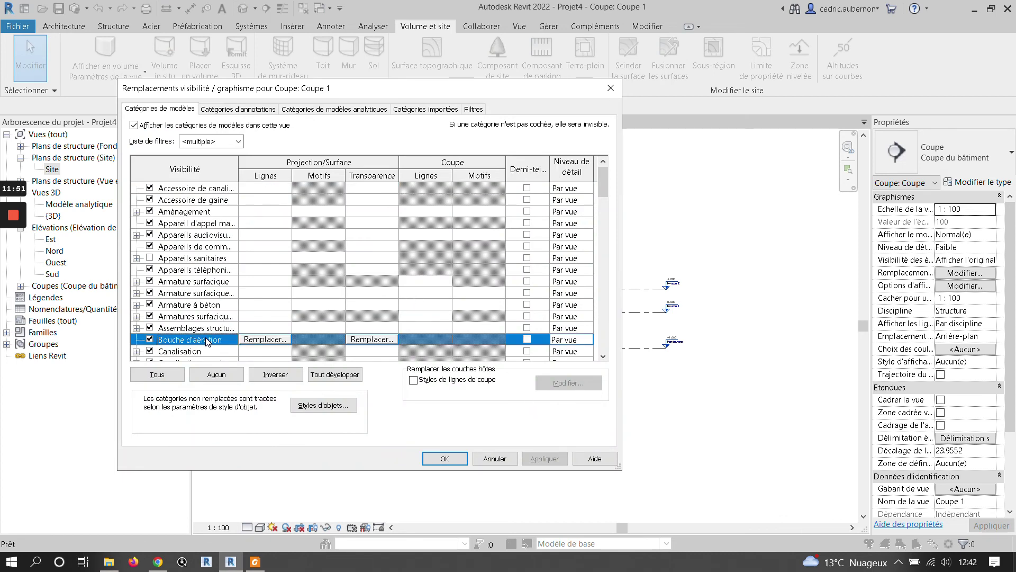
{"action": "scroll", "coordinate": [206, 342], "scroll_direction": "down", "scroll_amount": 15}
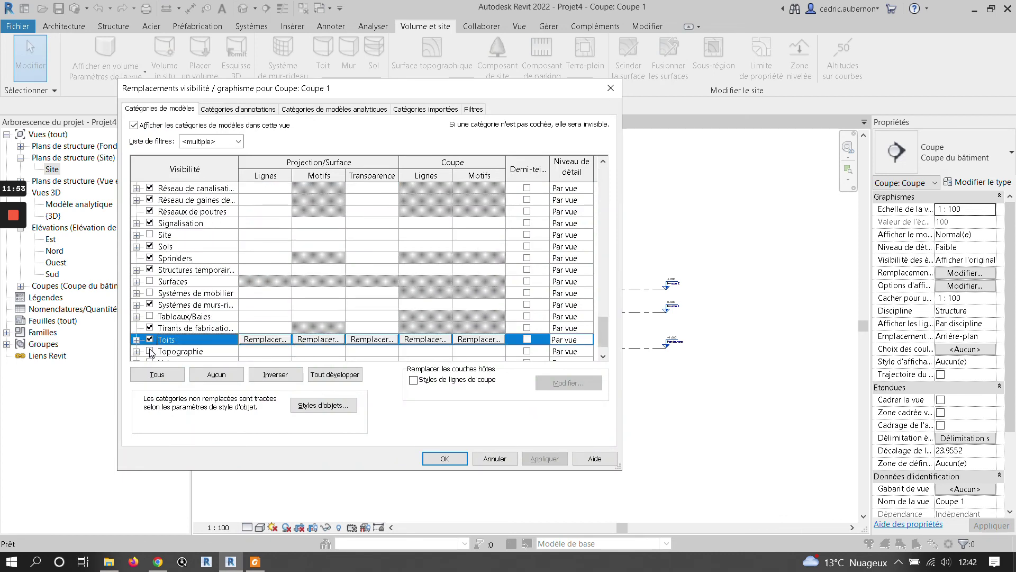
{"action": "left_click", "coordinate": [150, 352]}
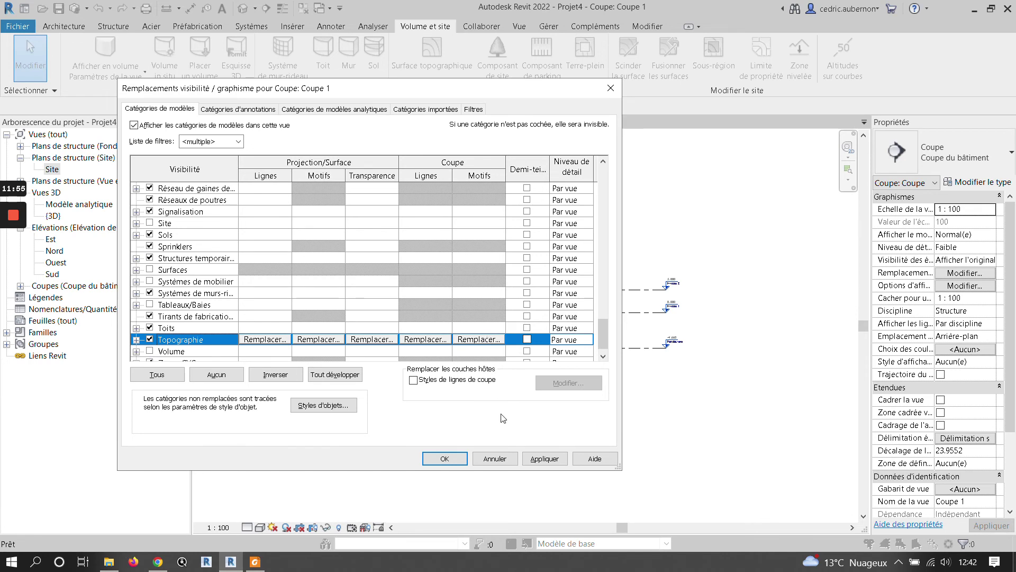
{"action": "left_click", "coordinate": [444, 459]}
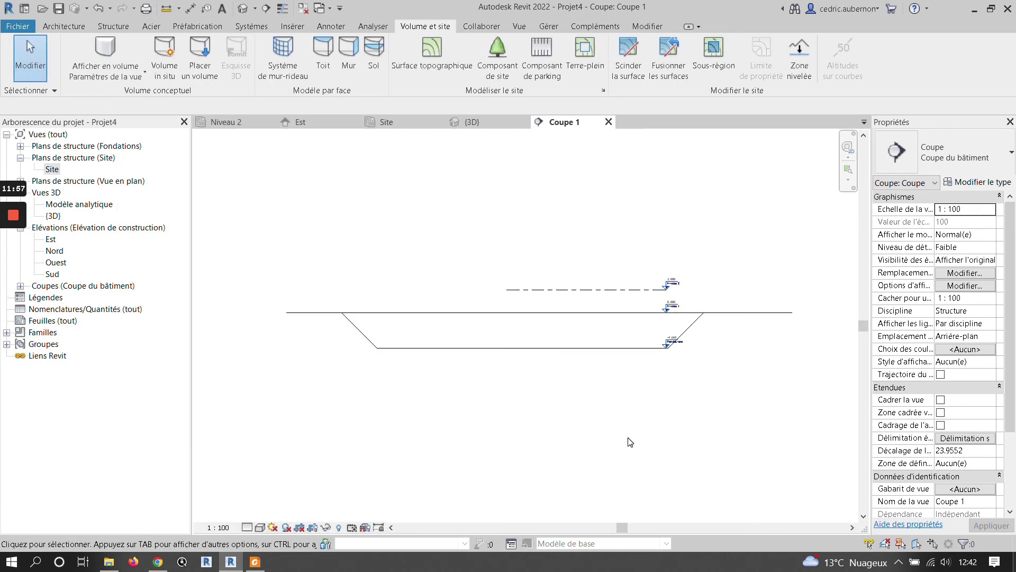
Step: Extend the level lines in the section so their heads sit beyond the end of the terrain
{"action": "left_click", "coordinate": [651, 290]}
{"action": "left_click_drag", "start_coordinate": [666, 290], "coordinate": [816, 305]}
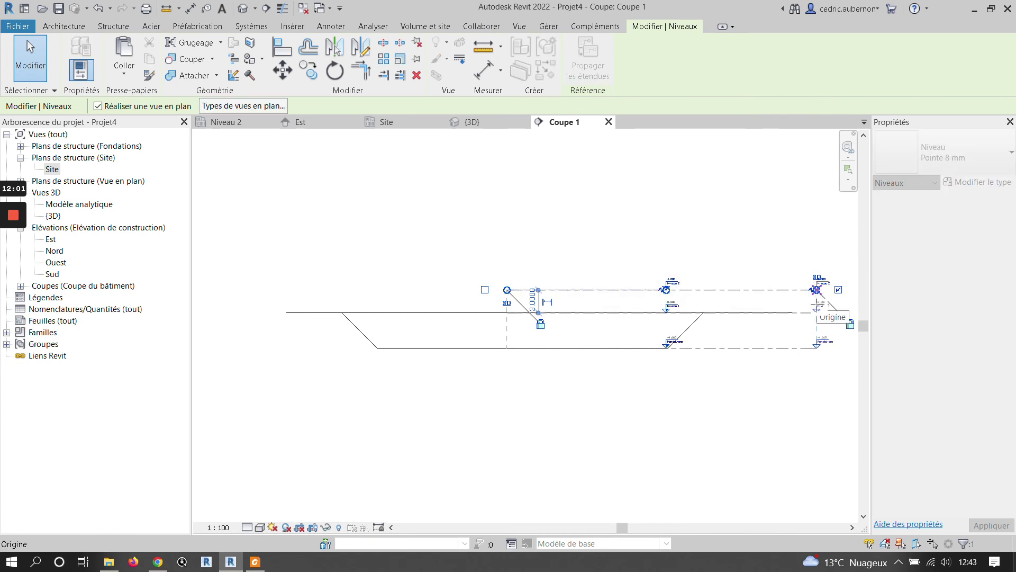
{"action": "left_click", "coordinate": [672, 421]}
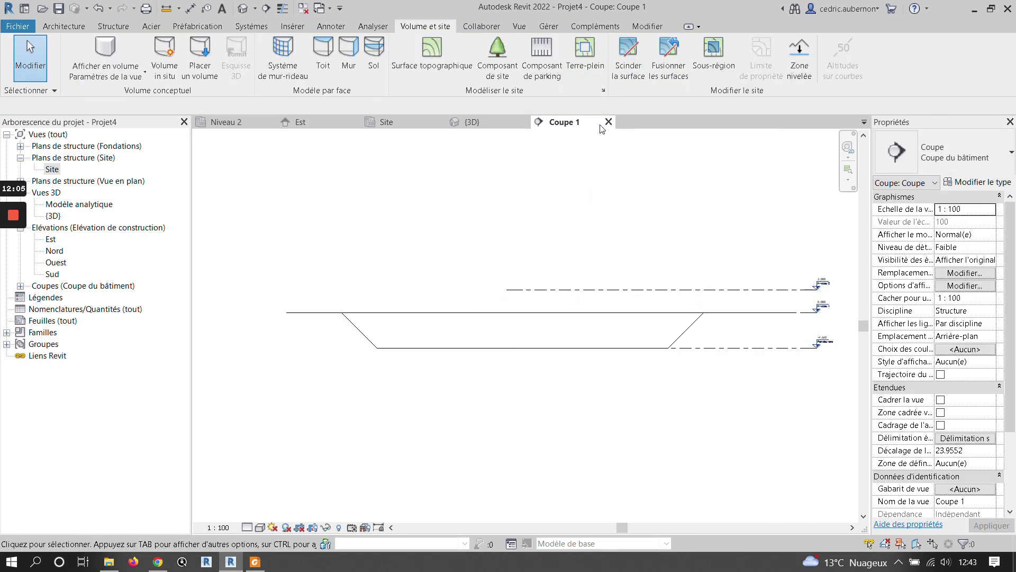
Step: Check the section cut material and base elevation in the site settings without changing them
{"action": "left_click", "coordinate": [603, 90]}
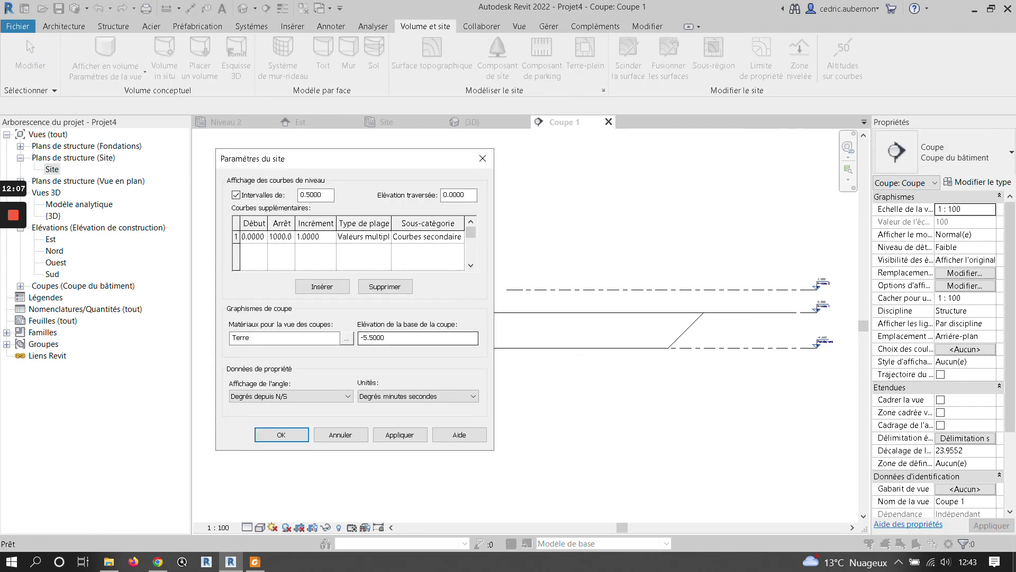
{"action": "left_click", "coordinate": [354, 437]}
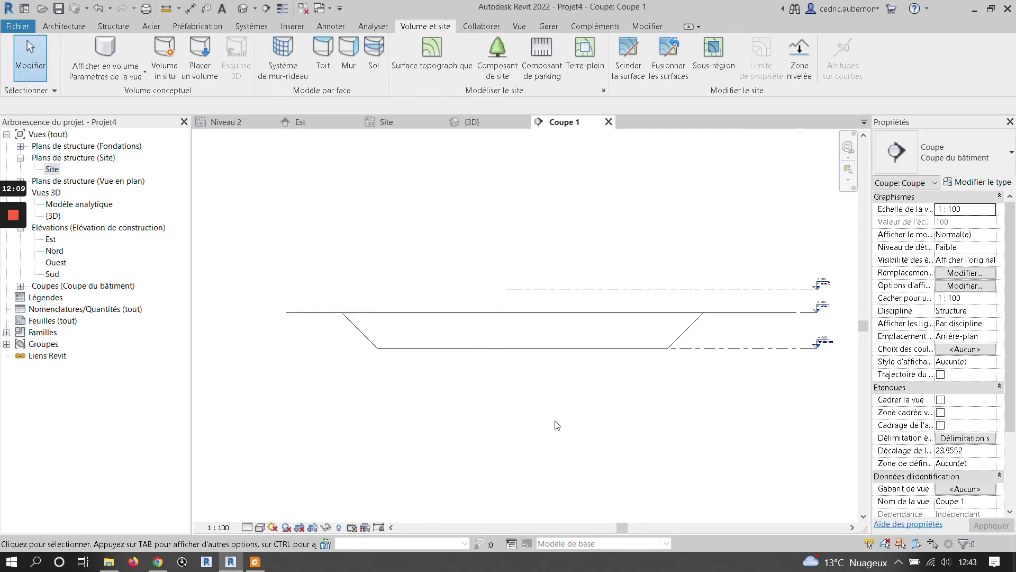
Step: Override the Topographie category's background cut pattern in the section view with Terre
{"action": "key", "text": "v"}
{"action": "key", "text": "v"}
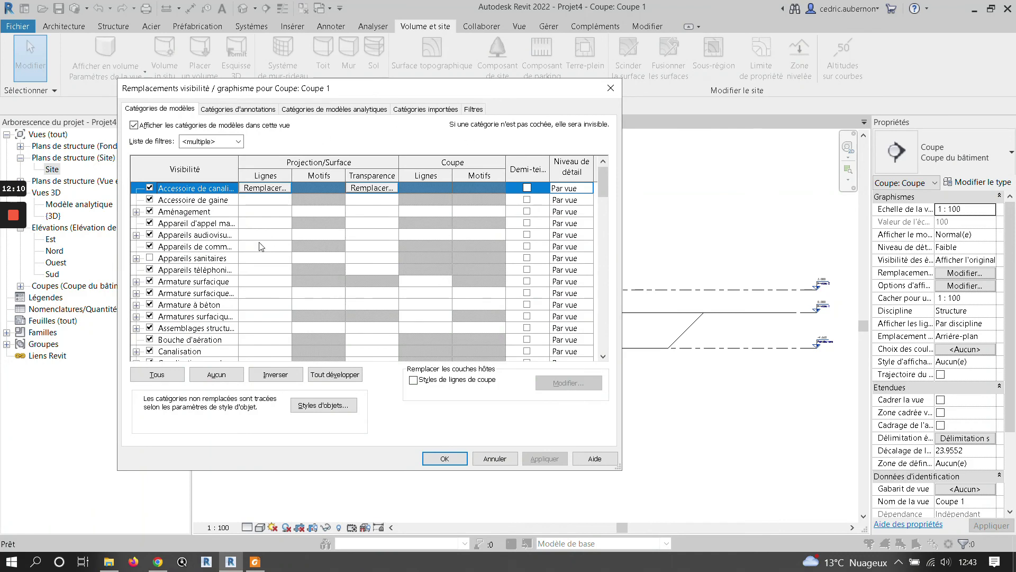
{"action": "left_click", "coordinate": [204, 330]}
{"action": "type", "text": "to"}
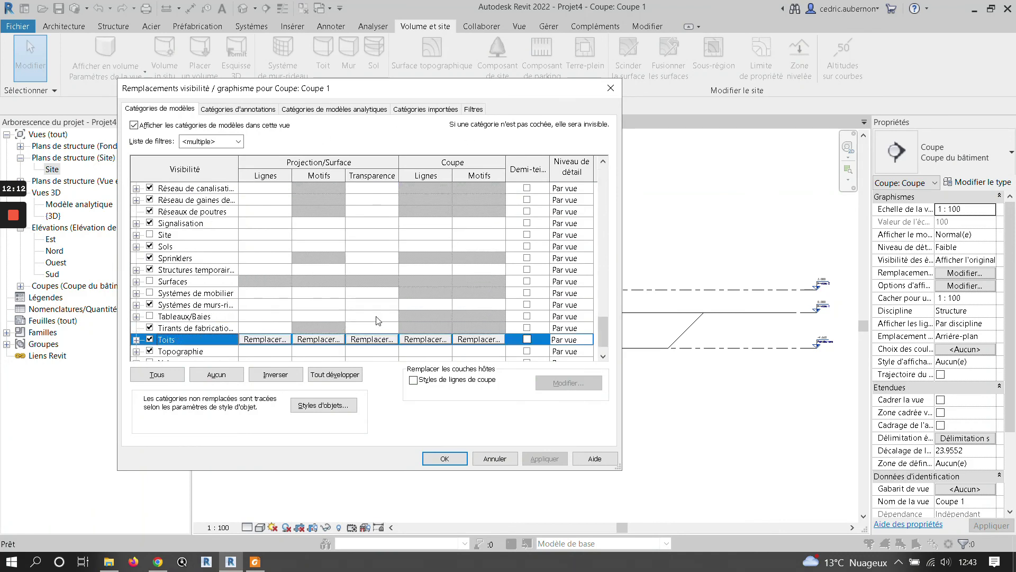
{"action": "scroll", "coordinate": [378, 320], "scroll_direction": "down", "scroll_amount": 1}
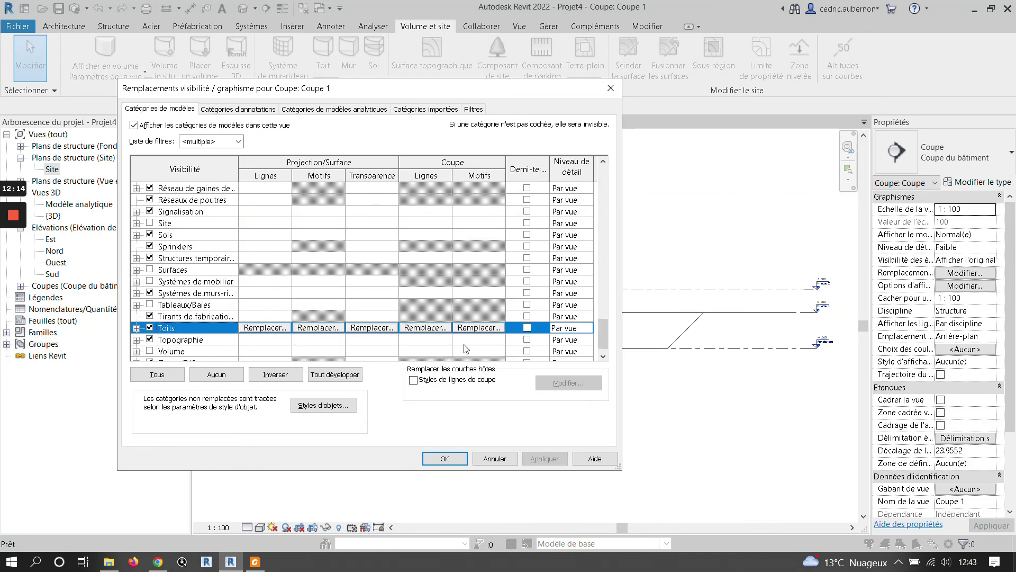
{"action": "left_click", "coordinate": [481, 340]}
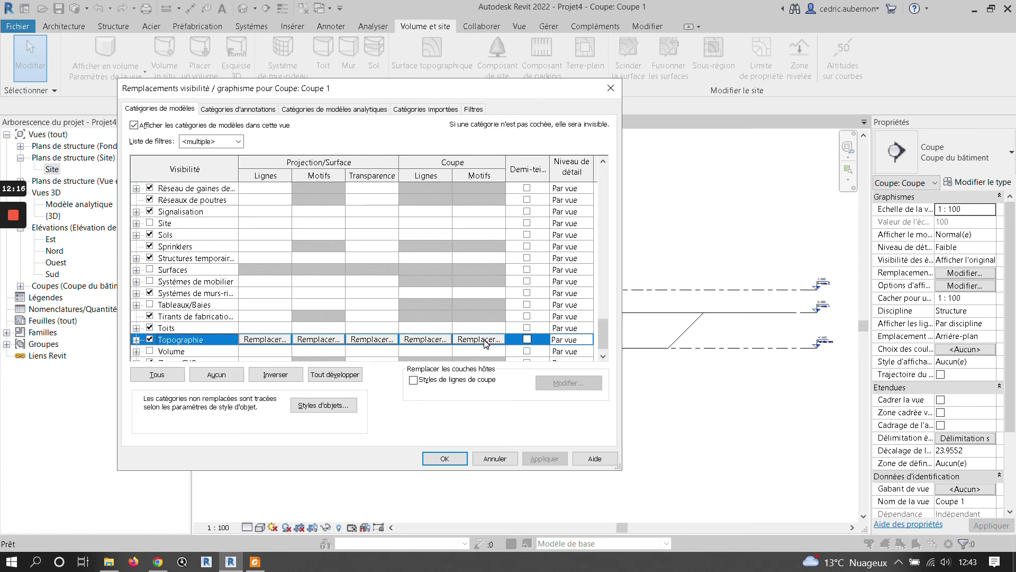
{"action": "left_click", "coordinate": [484, 340]}
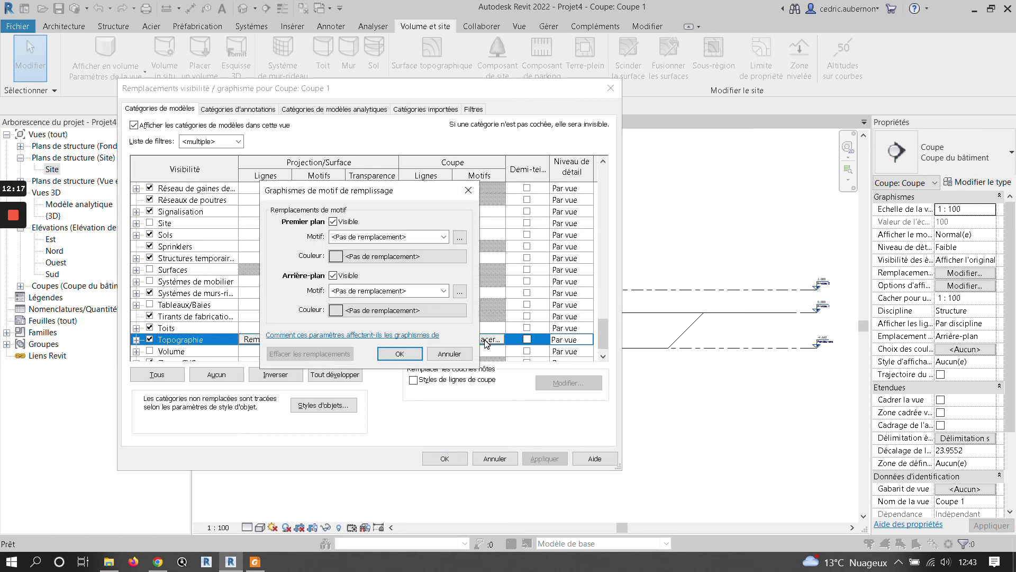
{"action": "left_click", "coordinate": [447, 292]}
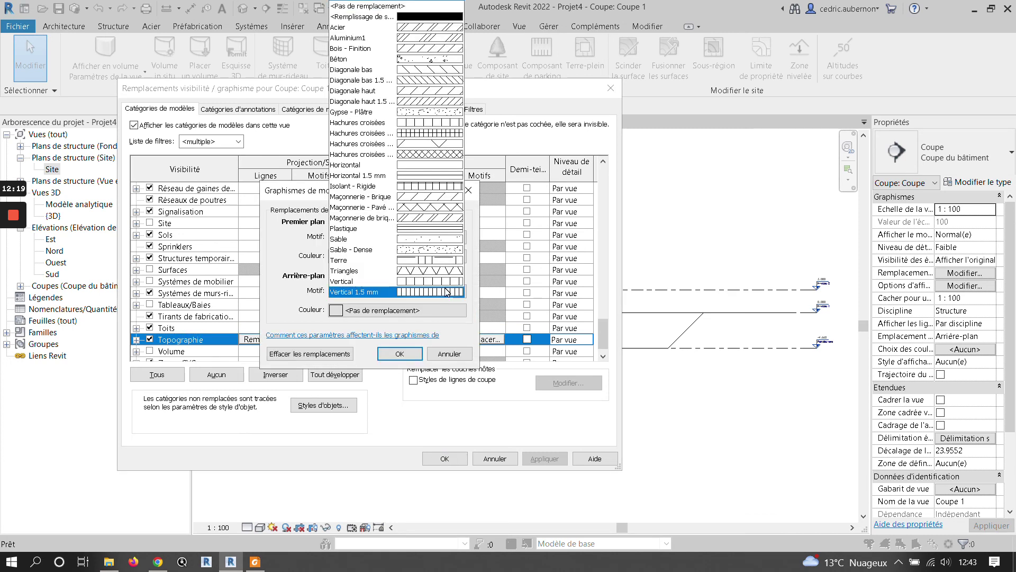
{"action": "left_click", "coordinate": [432, 260]}
Step: Set the colour of the Topographie background cut pattern to RVB 064-000-064 and apply the graphic overrides
{"action": "left_click", "coordinate": [405, 311]}
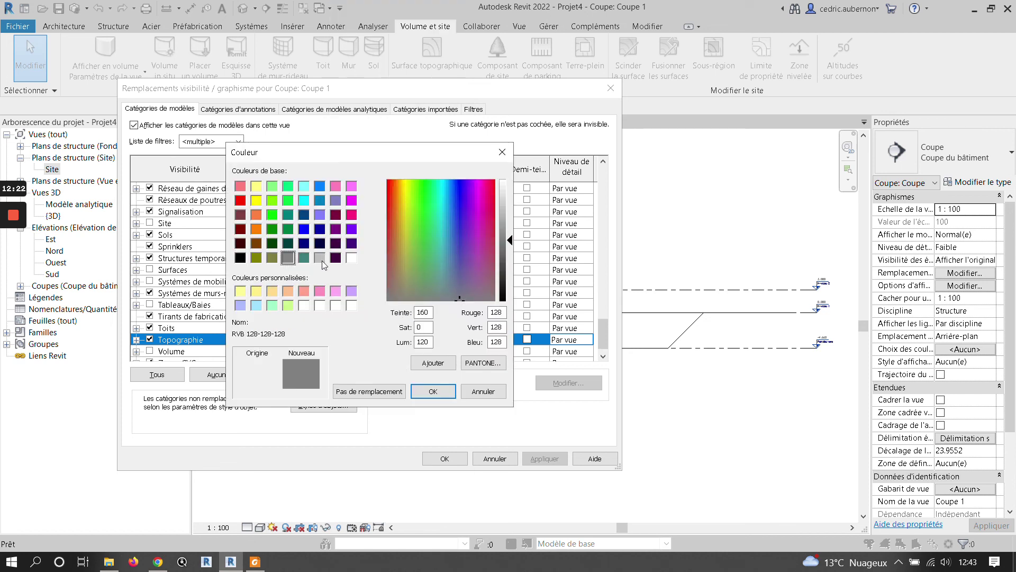
{"action": "left_click", "coordinate": [335, 258]}
{"action": "left_click", "coordinate": [433, 392]}
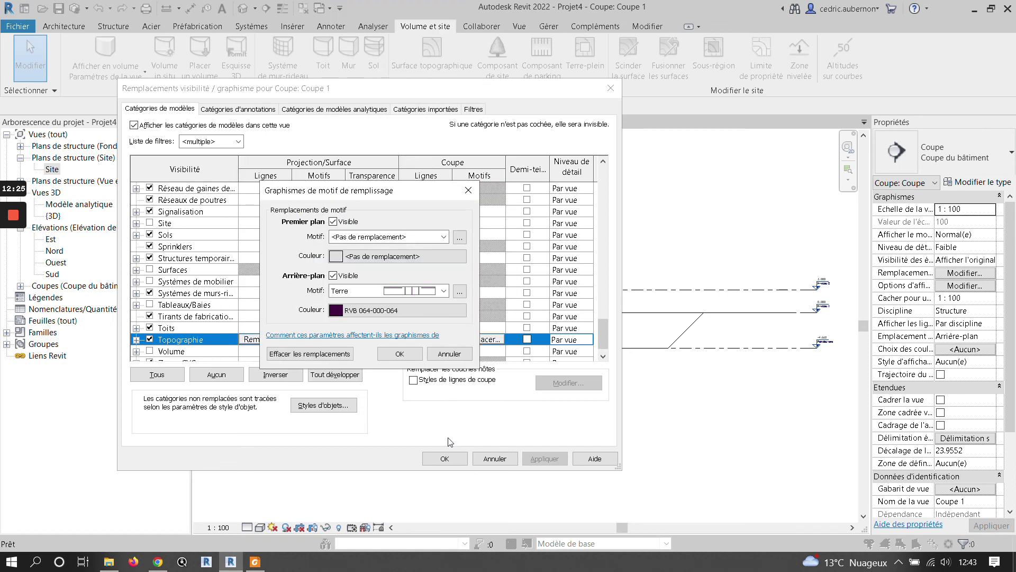
{"action": "left_click", "coordinate": [400, 354]}
{"action": "left_click", "coordinate": [445, 458]}
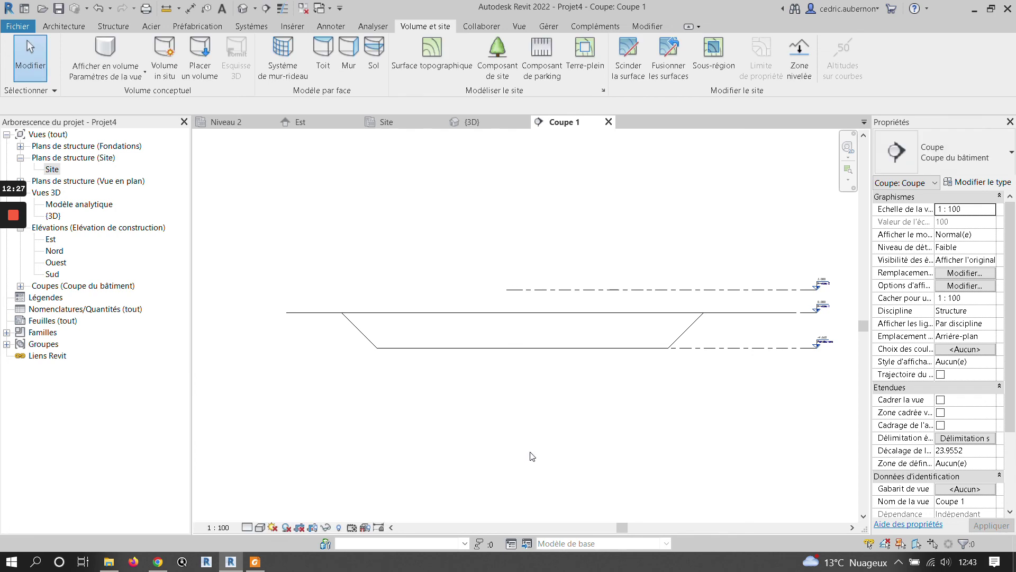
Step: Examine the earth hatching in the section, its phase filter, and the creation and demolition phases of both topographic surfaces
{"action": "scroll", "coordinate": [622, 386], "scroll_direction": "up", "scroll_amount": 3}
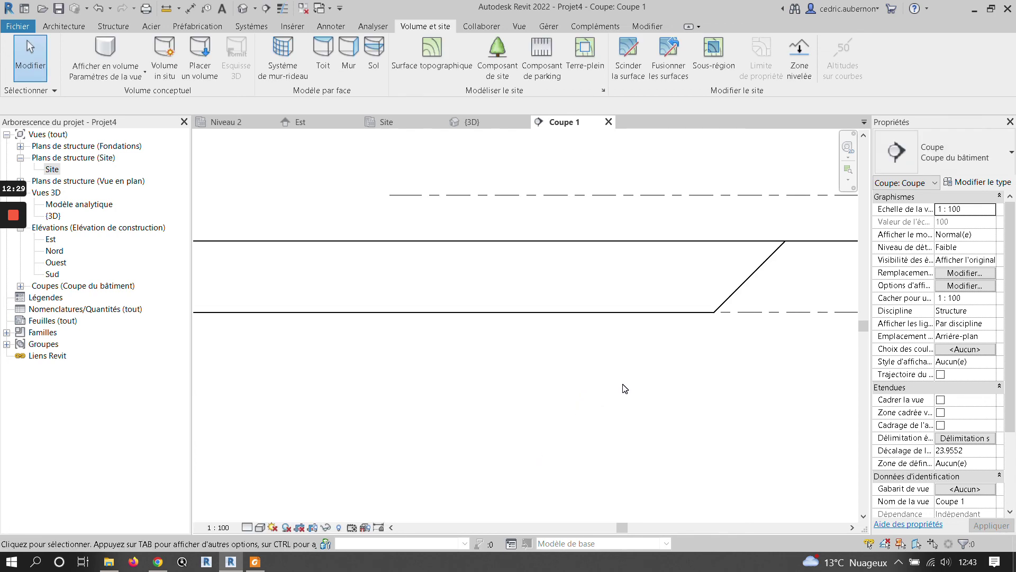
{"action": "scroll", "coordinate": [623, 386], "scroll_direction": "down", "scroll_amount": 2}
{"action": "scroll", "coordinate": [662, 286], "scroll_direction": "up", "scroll_amount": 2}
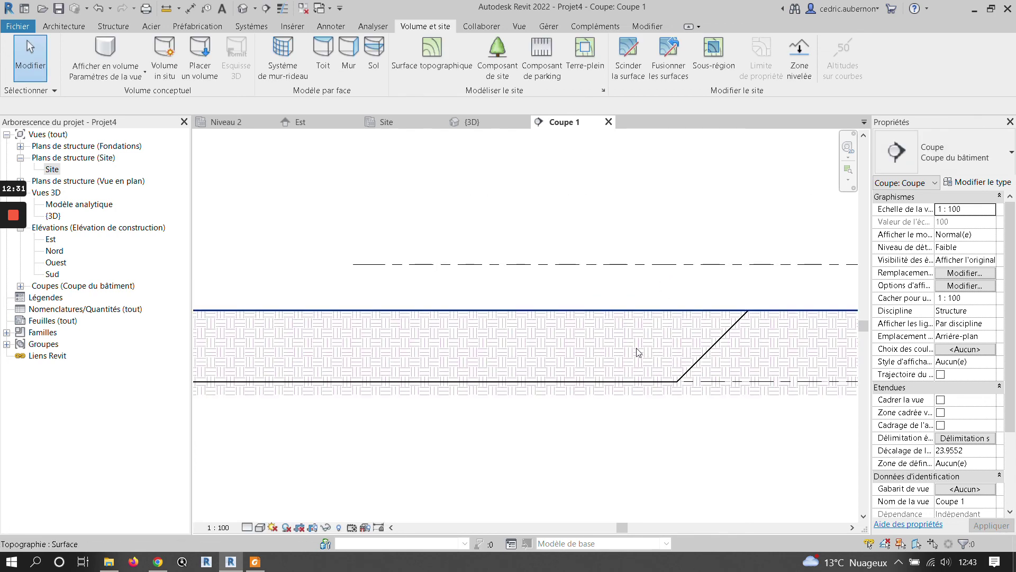
{"action": "scroll", "coordinate": [645, 332], "scroll_direction": "down", "scroll_amount": 3}
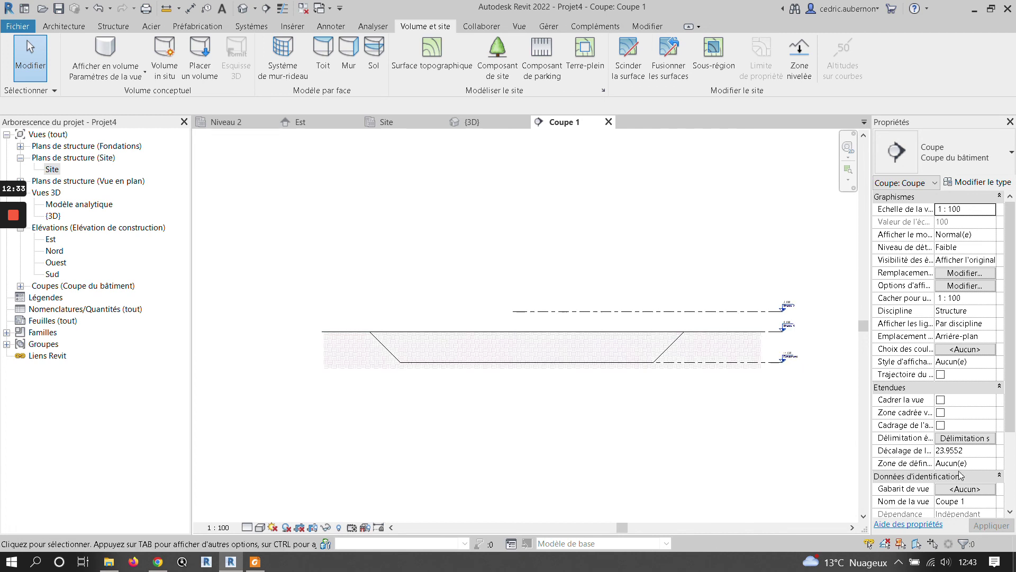
{"action": "left_click_drag", "start_coordinate": [1010, 427], "coordinate": [1011, 524]}
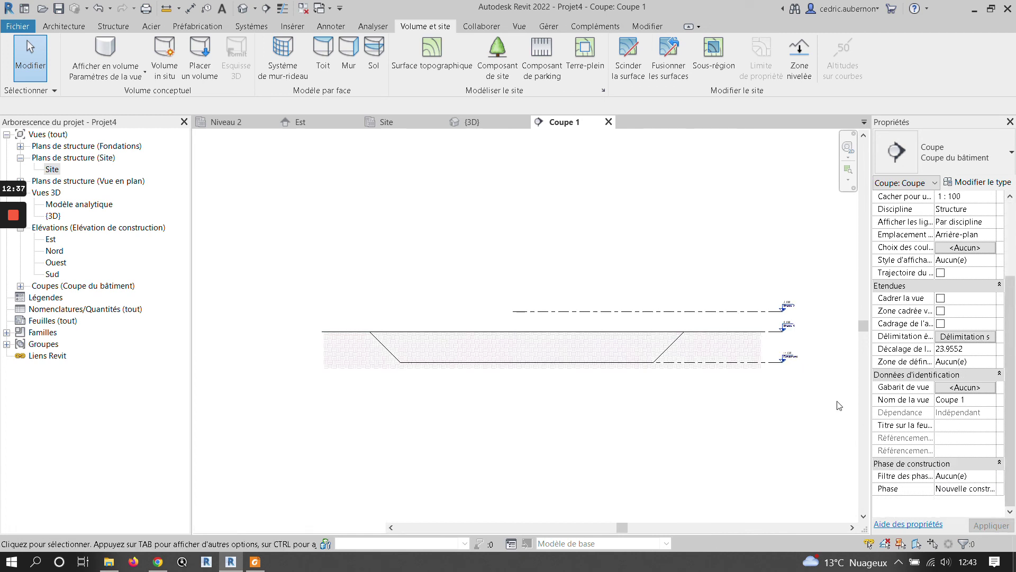
{"action": "left_click", "coordinate": [745, 338]}
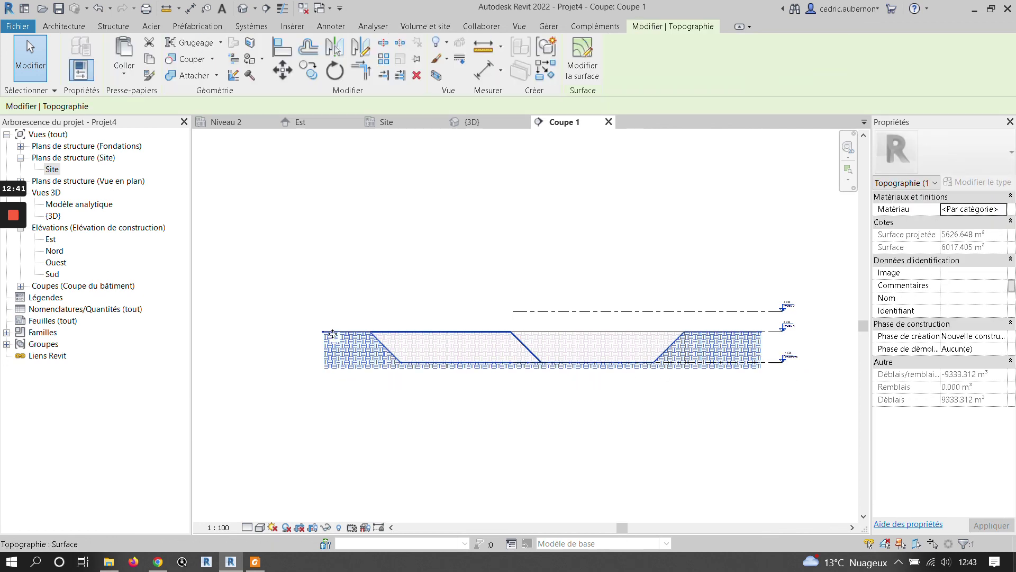
{"action": "left_click", "coordinate": [655, 331]}
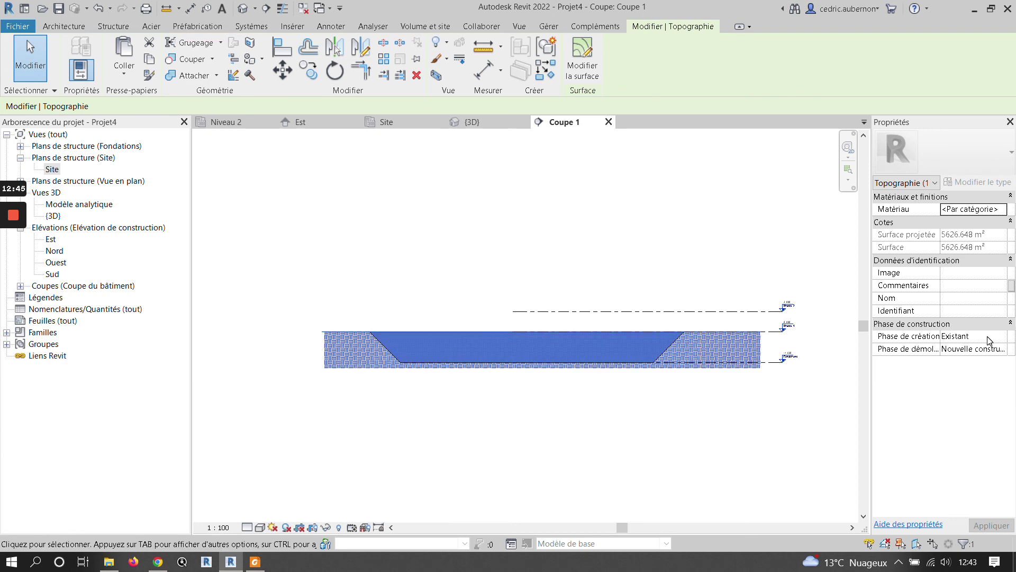
{"action": "left_click", "coordinate": [712, 473]}
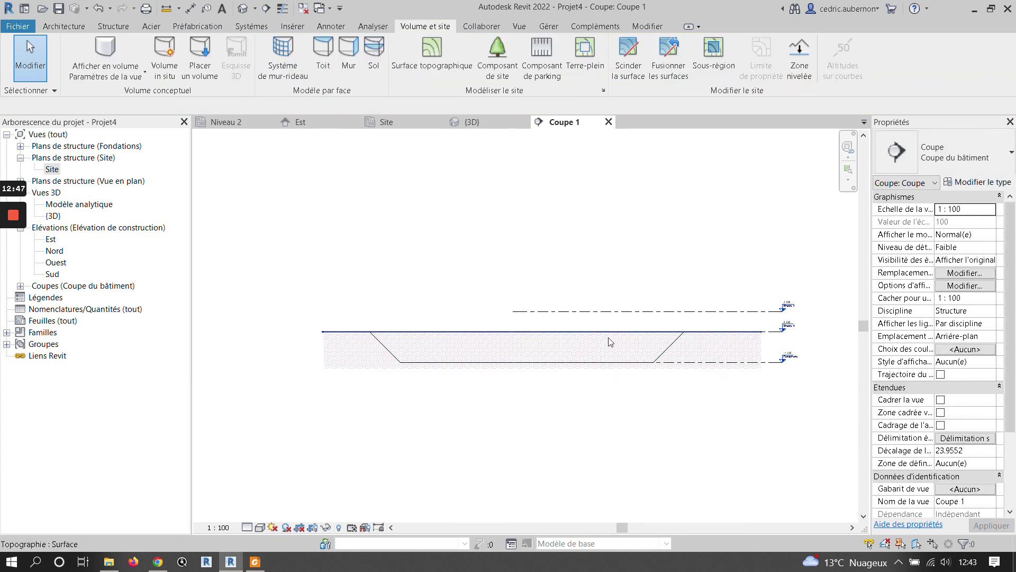
Step: Set the section view's phase filter to Composants terminés and return to the Site plan
{"action": "scroll", "coordinate": [980, 466], "scroll_direction": "down", "scroll_amount": 3}
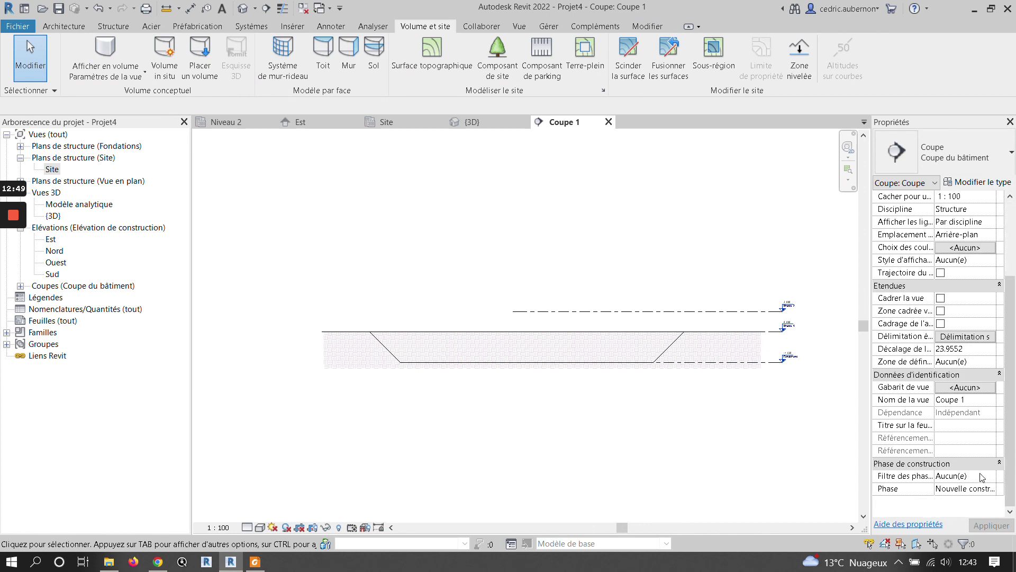
{"action": "left_click", "coordinate": [991, 479]}
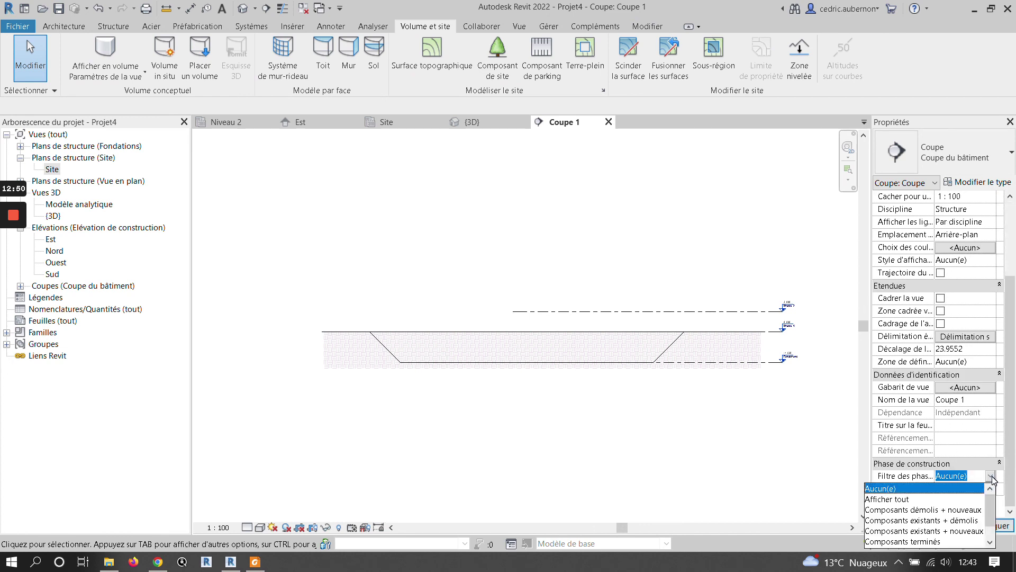
{"action": "left_click", "coordinate": [953, 542]}
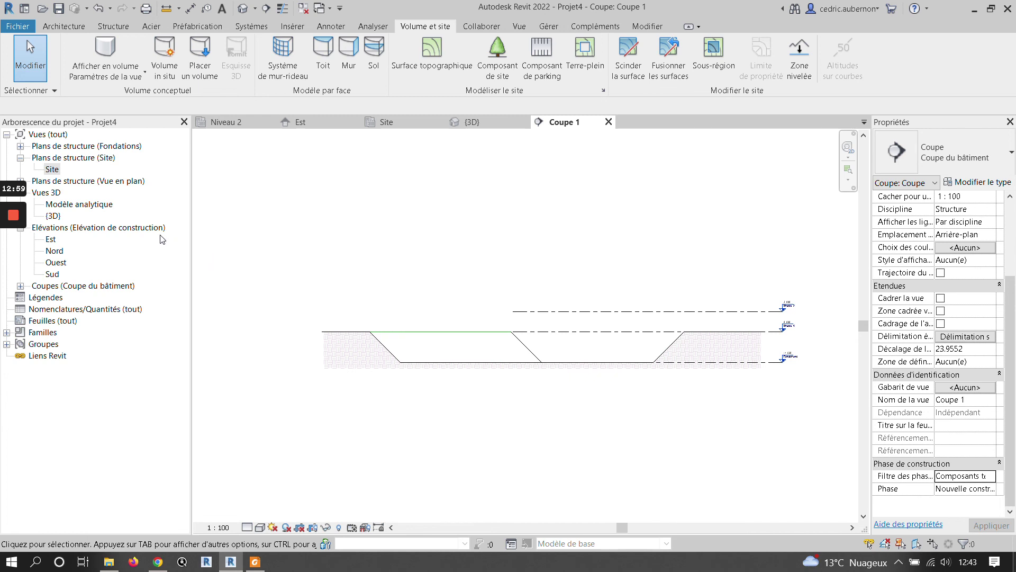
{"action": "double_click", "coordinate": [53, 170]}
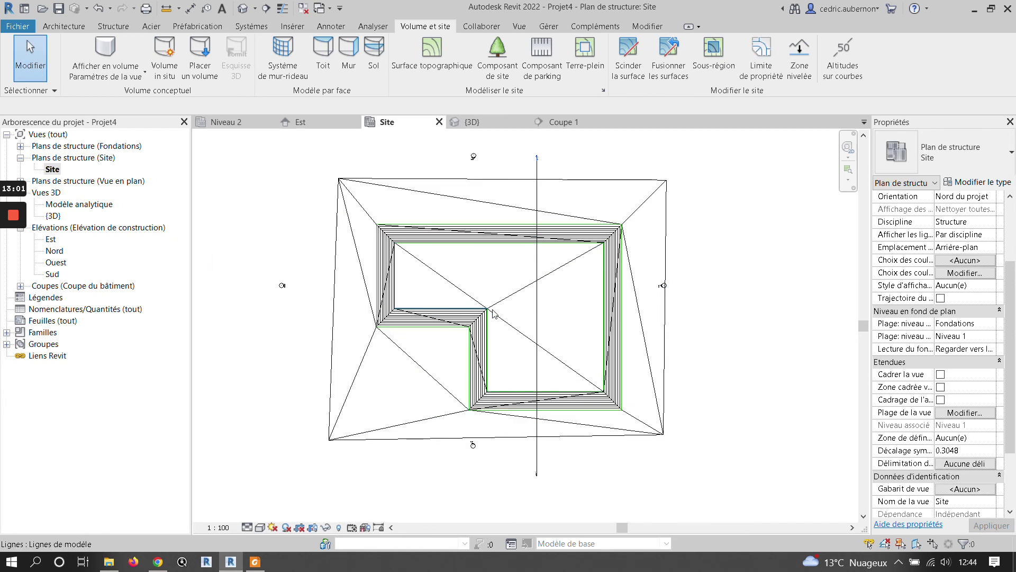